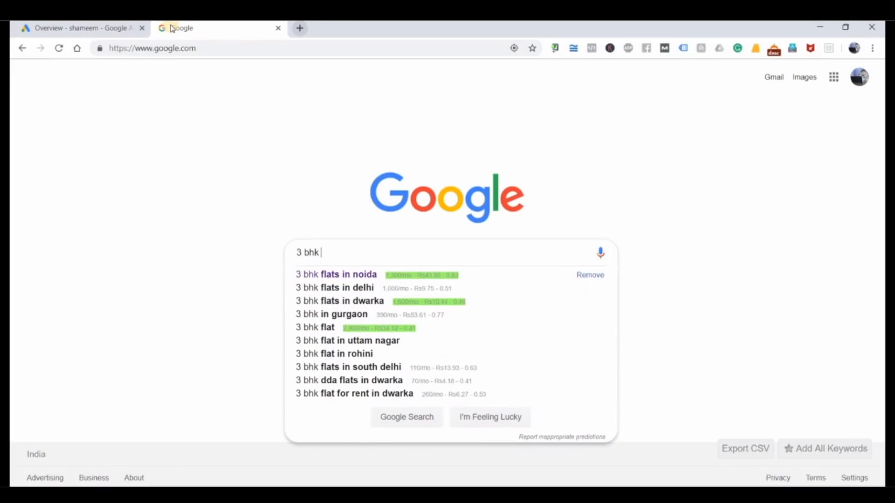
Search Google for "3 bhk flats in noida" and examine the paid ads and organic listings on the results page.
{"action": "key", "text": "Down"}
{"action": "key", "text": "Return"}
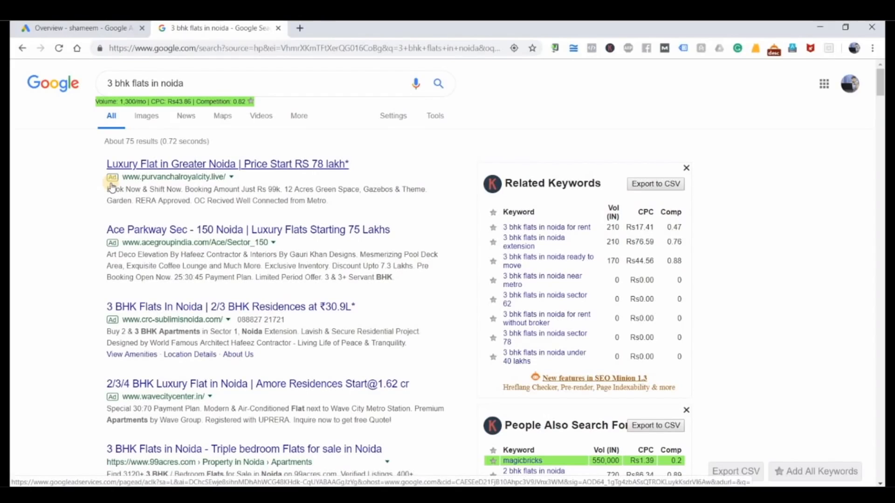
{"action": "scroll", "coordinate": [117, 205], "scroll_direction": "down", "scroll_amount": 3}
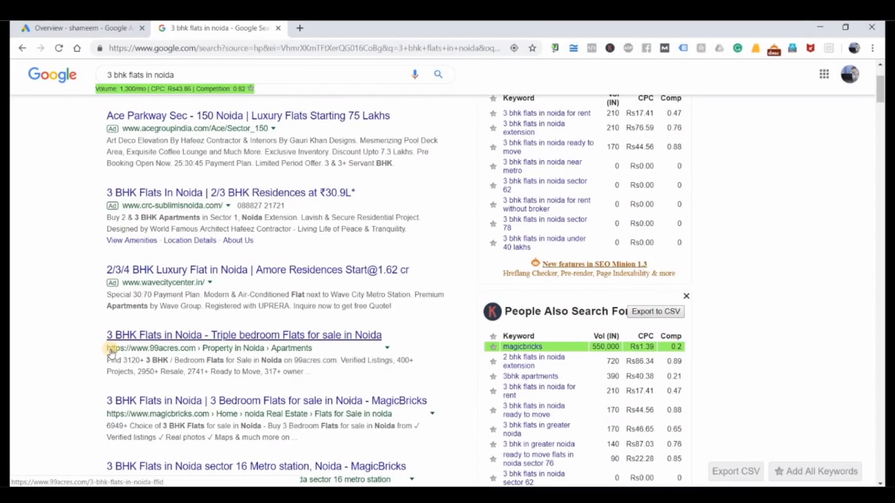
{"action": "scroll", "coordinate": [120, 314], "scroll_direction": "up", "scroll_amount": 3}
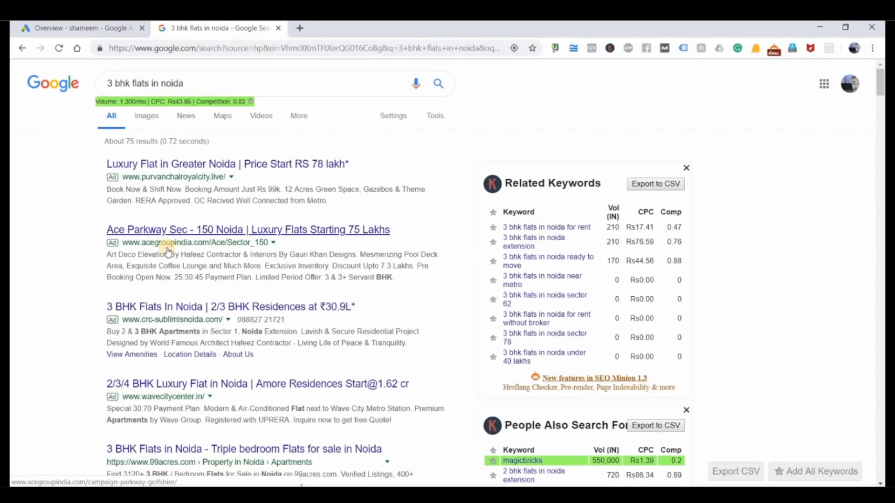
{"action": "scroll", "coordinate": [168, 252], "scroll_direction": "down", "scroll_amount": 5}
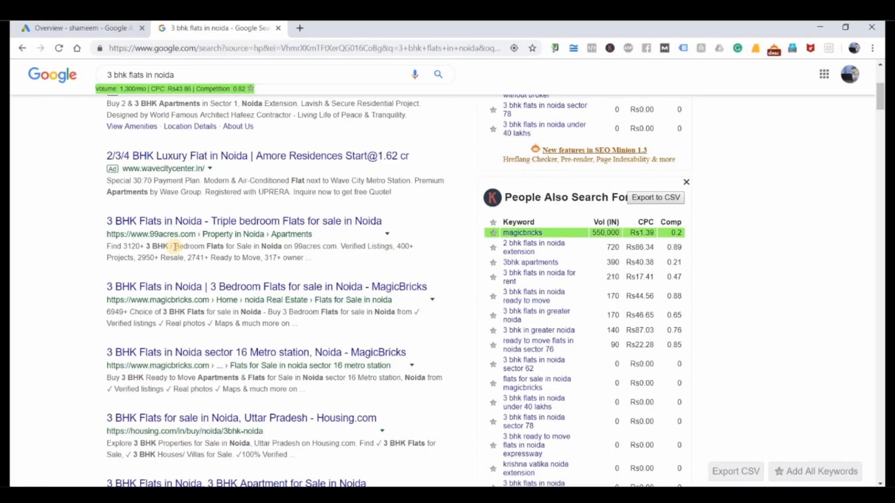
{"action": "scroll", "coordinate": [175, 247], "scroll_direction": "up", "scroll_amount": 5}
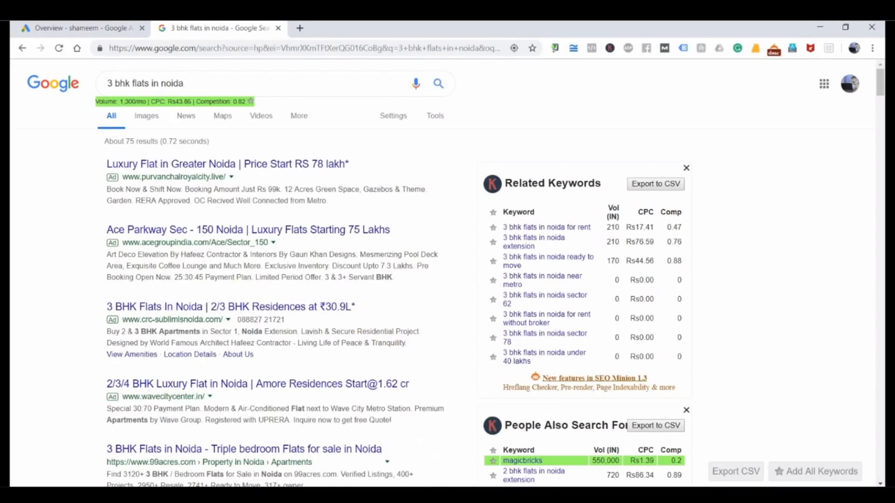
Switch to Notepad and write the heading "Google Ads" with an indented item "1. Search" beneath it.
{"action": "key", "text": "alt+Tab"}
{"action": "type", "text": "G"}
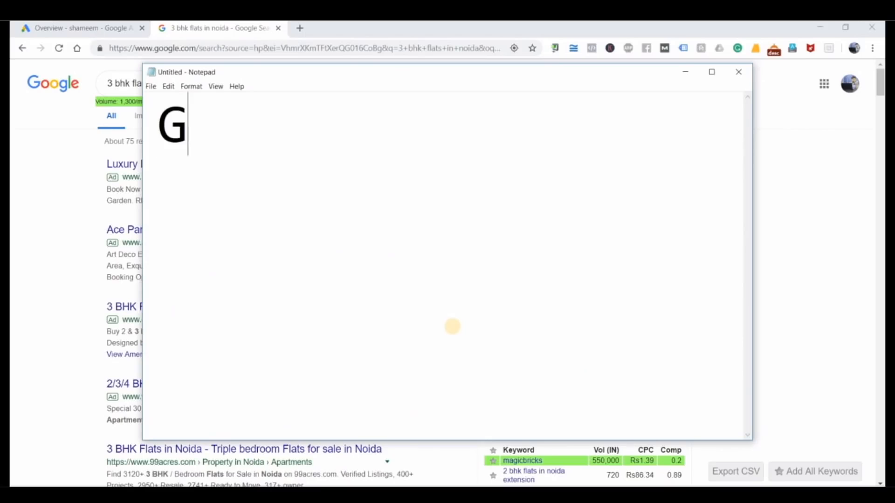
{"action": "type", "text": "oogle Ads"}
{"action": "key", "text": "Return"}
{"action": "key", "text": "Tab"}
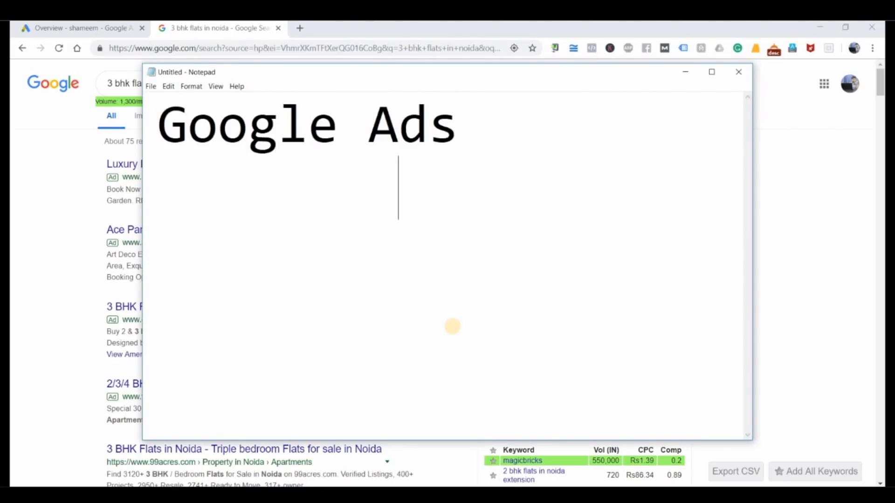
{"action": "type", "text": "1. S"}
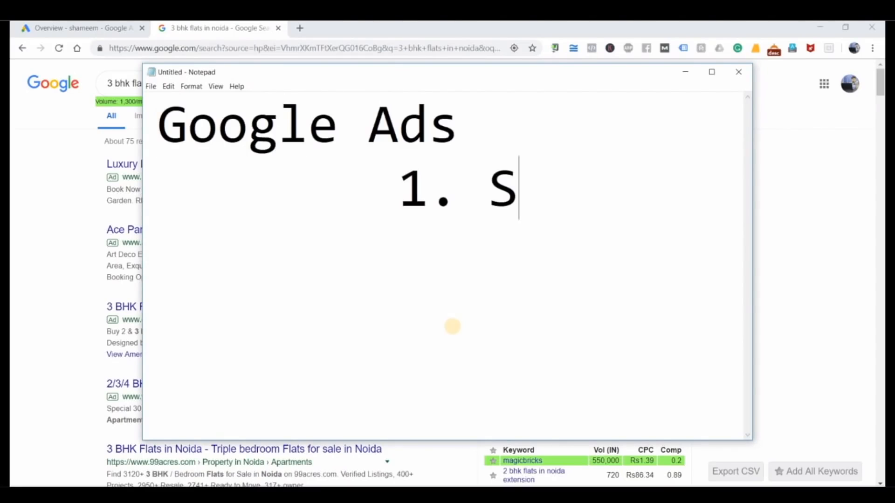
{"action": "type", "text": "earch"}
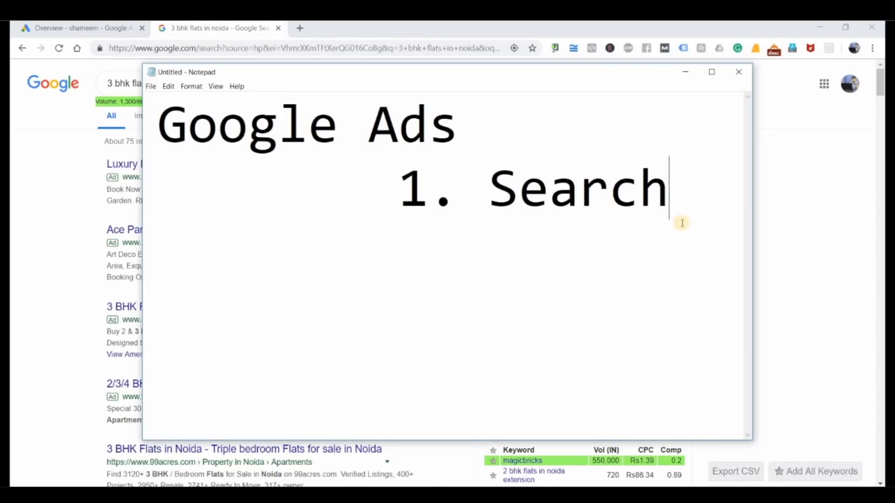
Widen the Notepad window and complete the first list item as "1. Search Audience".
{"action": "left_click_drag", "start_coordinate": [143, 247], "coordinate": [19, 278]}
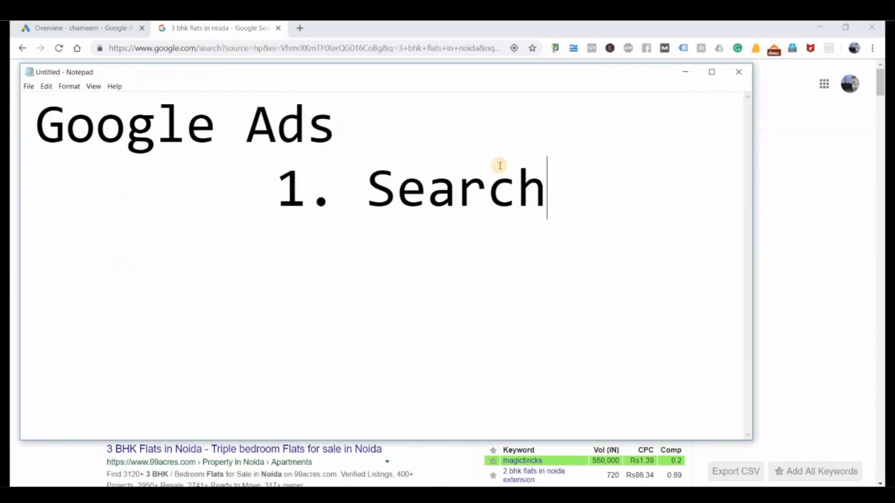
{"action": "type", "text": "Audien"}
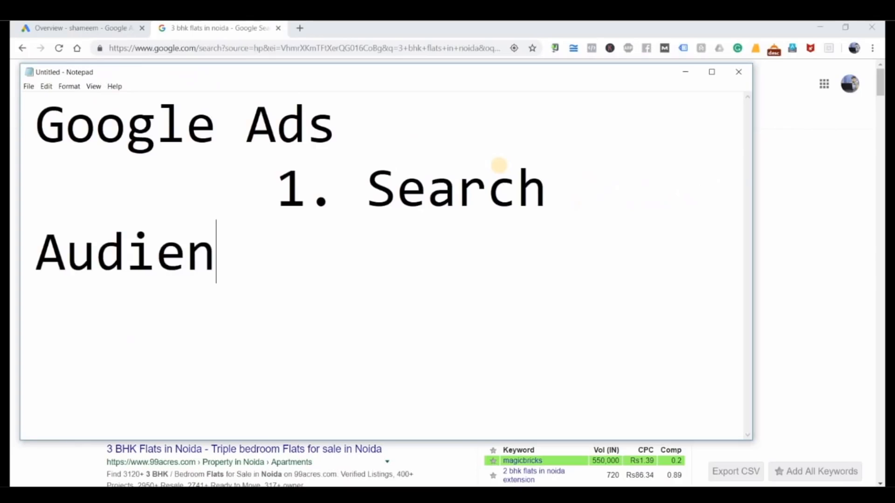
{"action": "key", "text": "BackSpace"}
{"action": "type", "text": "c"}
{"action": "key", "text": "BackSpace"}
{"action": "type", "text": "nce"}
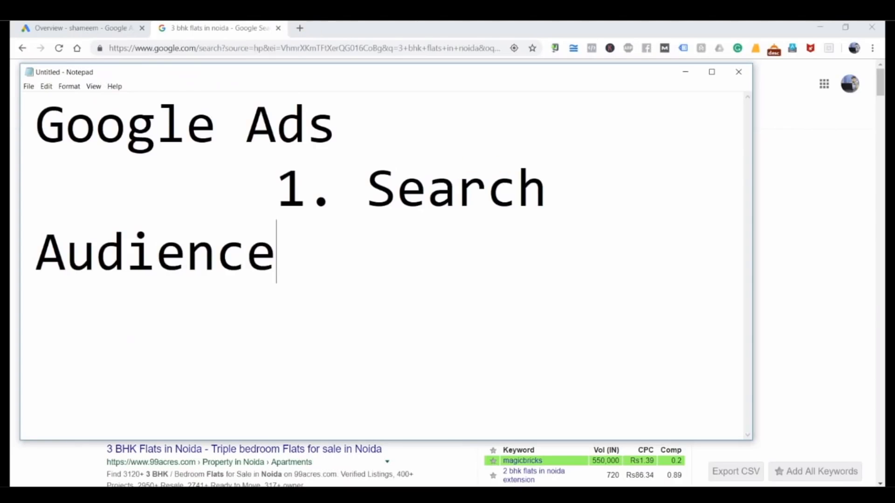
Set the Notepad font size to 26.
{"action": "left_click", "coordinate": [70, 86]}
{"action": "left_click", "coordinate": [86, 109]}
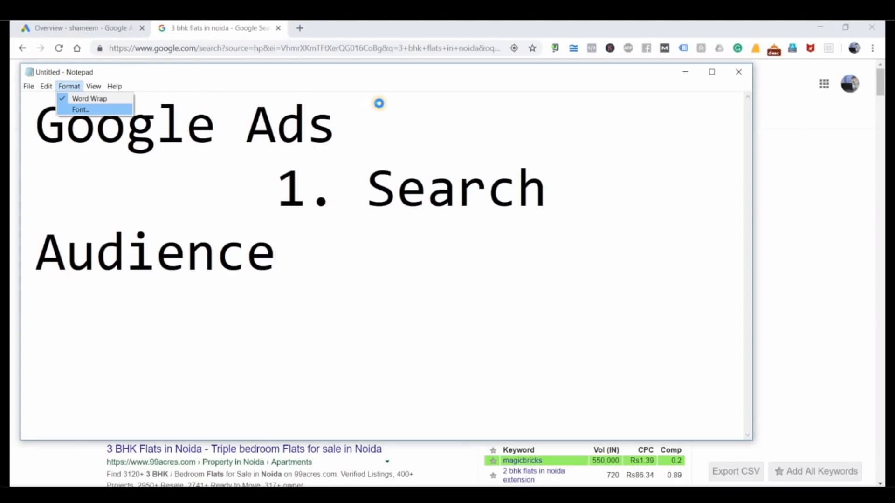
{"action": "left_click", "coordinate": [229, 225]}
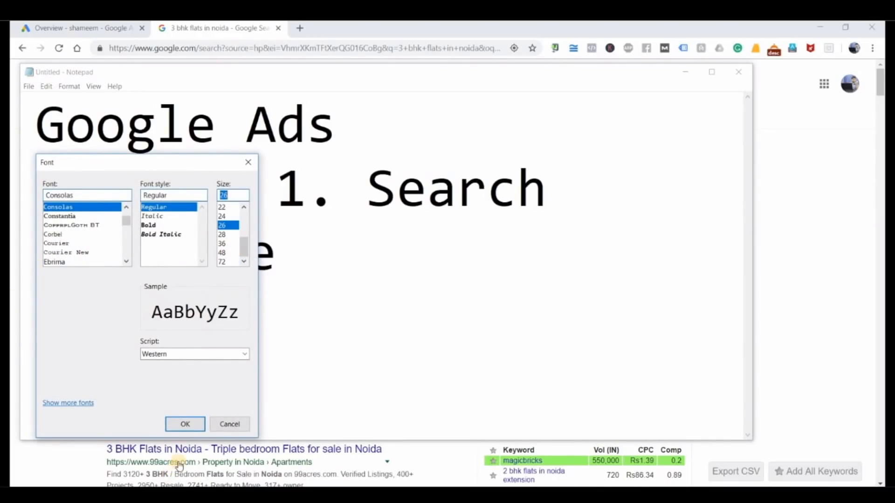
{"action": "left_click", "coordinate": [192, 424]}
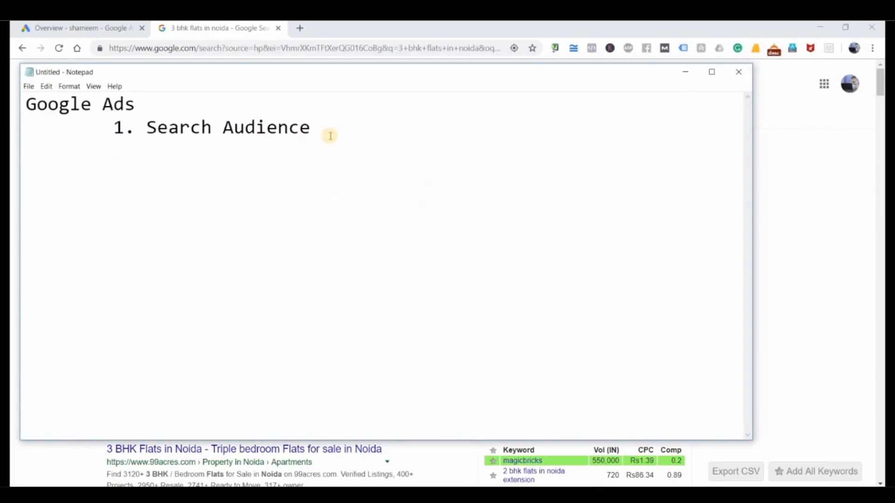
Add the second list item "2. Display Audience" below "1. Search Audience".
{"action": "key", "text": "Return"}
{"action": "type", "text": "•"}
{"action": "key", "text": "BackSpace"}
{"action": "type", "text": "2. Display "}
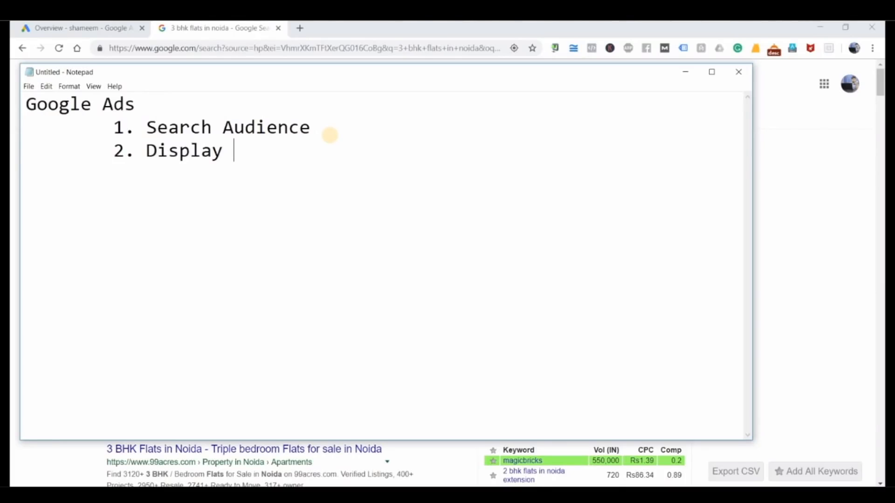
{"action": "type", "text": "Audience"}
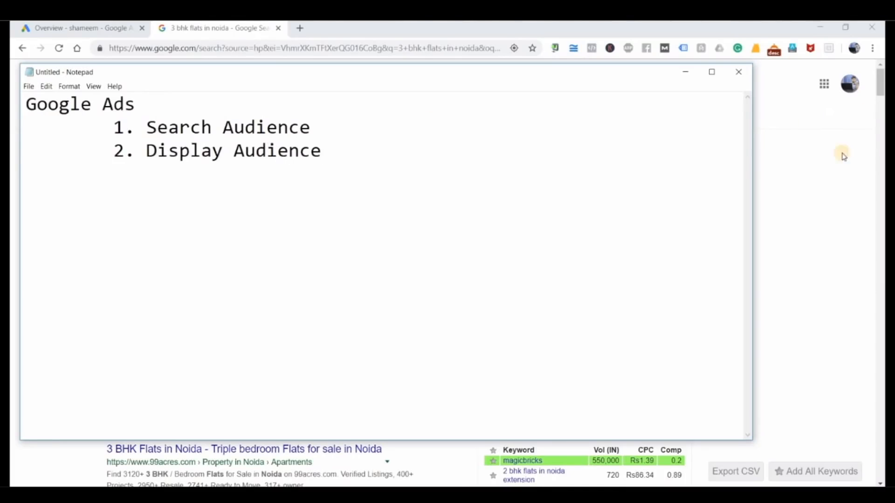
Return to the browser's search results and run a new Google search for "how to earn money online".
{"action": "left_click", "coordinate": [819, 194]}
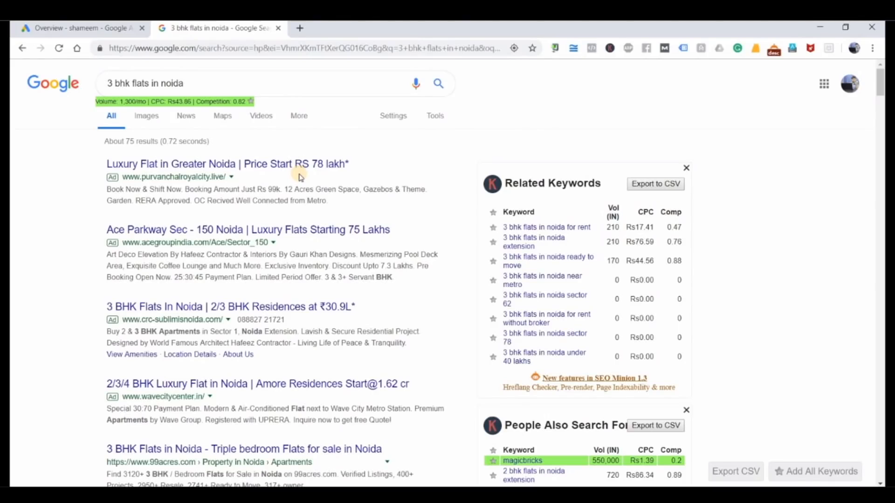
{"action": "scroll", "coordinate": [300, 176], "scroll_direction": "down", "scroll_amount": 6}
{"action": "scroll", "coordinate": [296, 177], "scroll_direction": "up", "scroll_amount": 6}
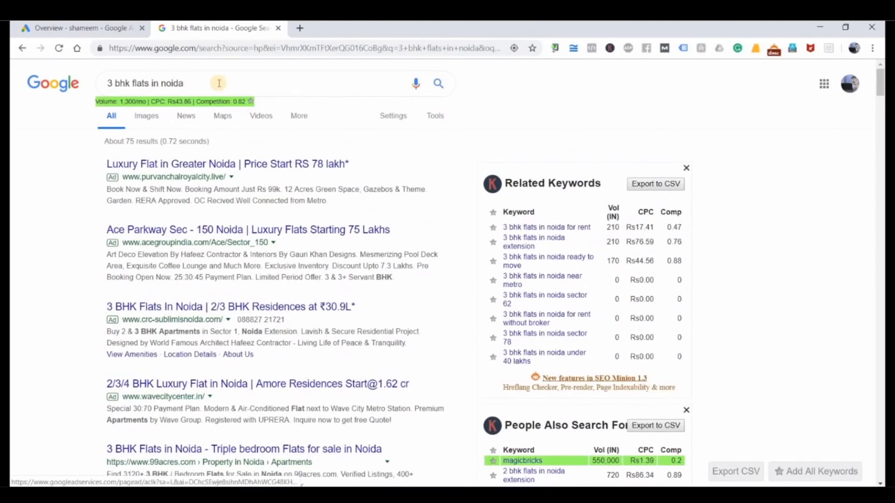
{"action": "left_click", "coordinate": [219, 83]}
{"action": "key", "text": "ctrl+a"}
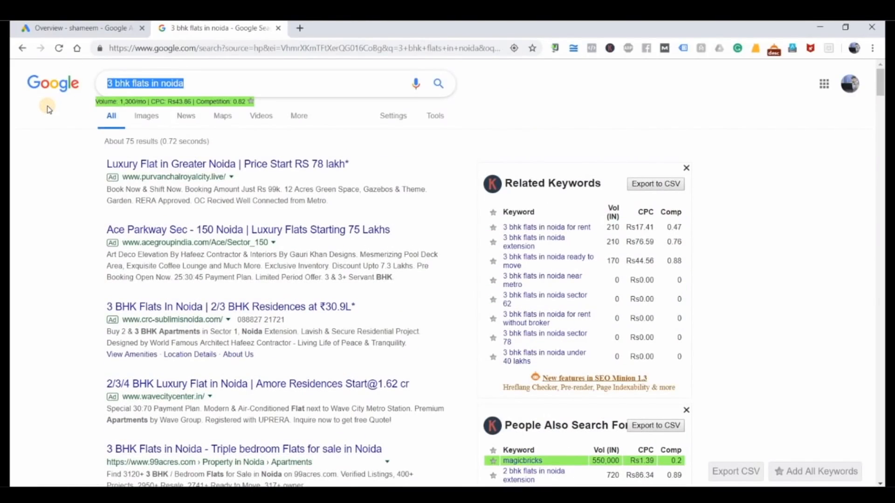
{"action": "key", "text": "BackSpace"}
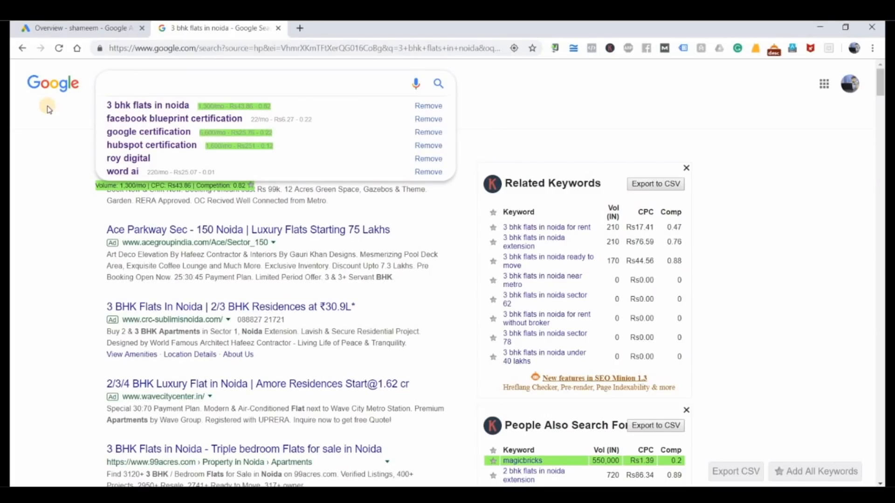
{"action": "type", "text": "how to"}
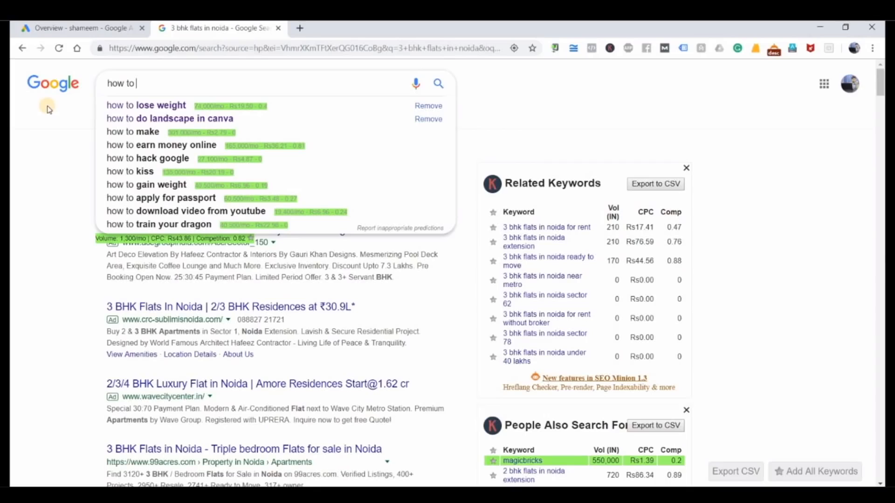
{"action": "key", "text": "Down"}
{"action": "key", "text": "Down"}
{"action": "key", "text": "Down"}
{"action": "key", "text": "Down"}
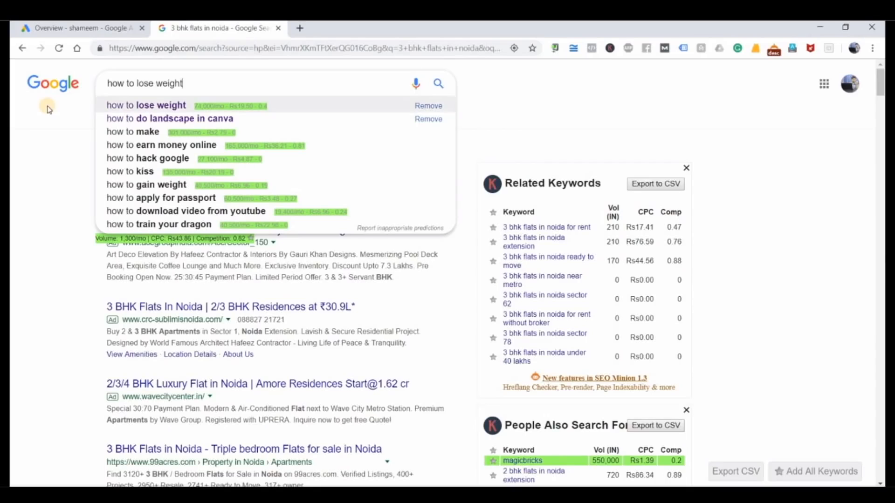
{"action": "key", "text": "Return"}
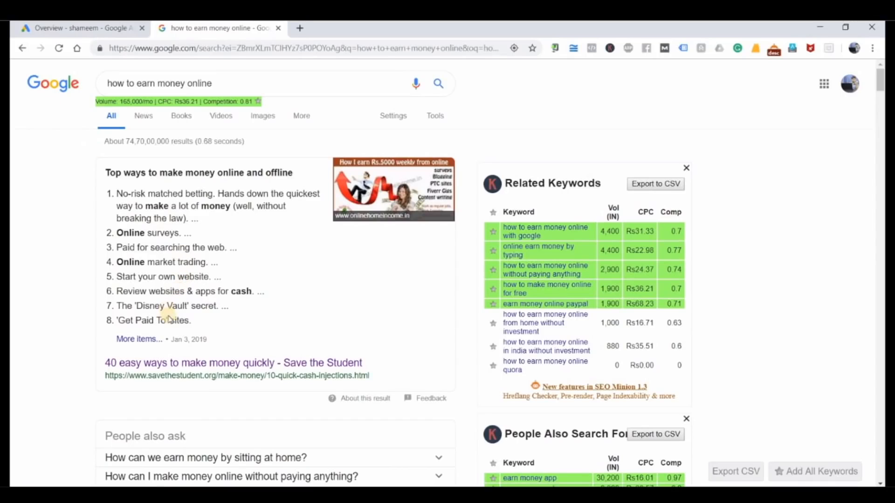
Look through the search results and open SureJob's "18 Ways to Earn Money Online from Home Without Investment".
{"action": "scroll", "coordinate": [219, 322], "scroll_direction": "down", "scroll_amount": 4}
{"action": "scroll", "coordinate": [220, 322], "scroll_direction": "down", "scroll_amount": 7}
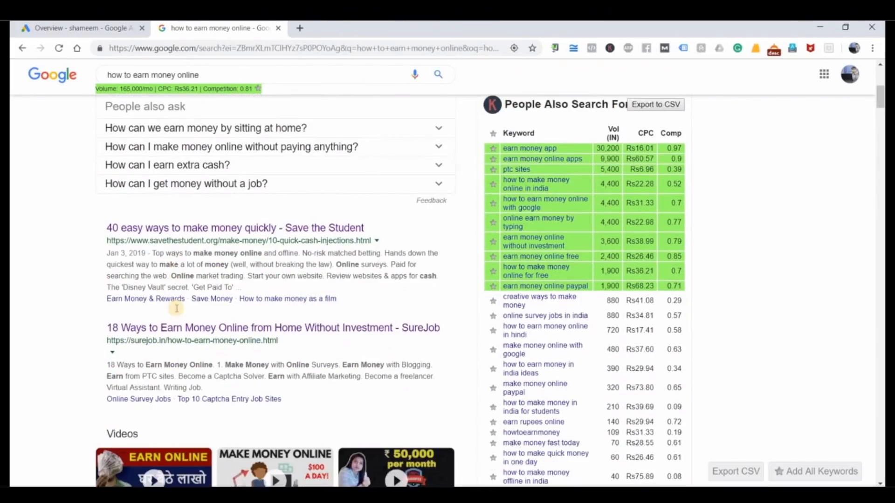
{"action": "scroll", "coordinate": [176, 311], "scroll_direction": "down", "scroll_amount": 4}
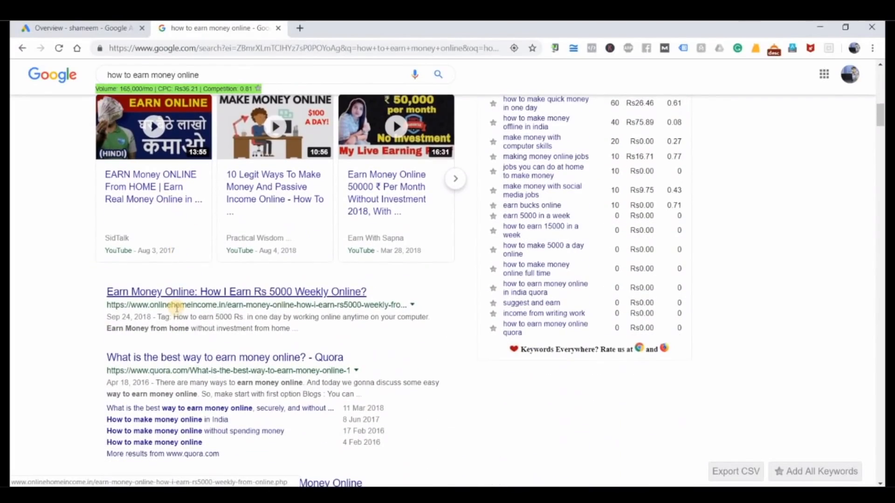
{"action": "scroll", "coordinate": [177, 306], "scroll_direction": "up", "scroll_amount": 6}
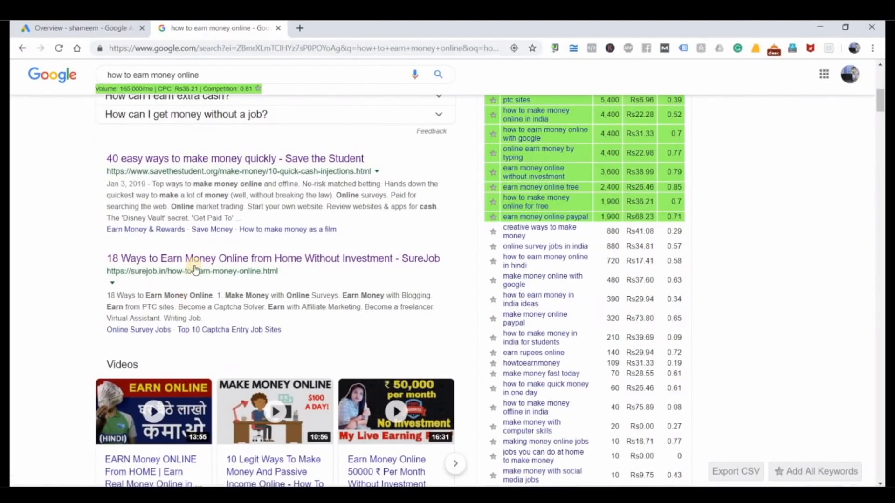
{"action": "scroll", "coordinate": [172, 288], "scroll_direction": "up", "scroll_amount": 5}
{"action": "scroll", "coordinate": [171, 287], "scroll_direction": "down", "scroll_amount": 4}
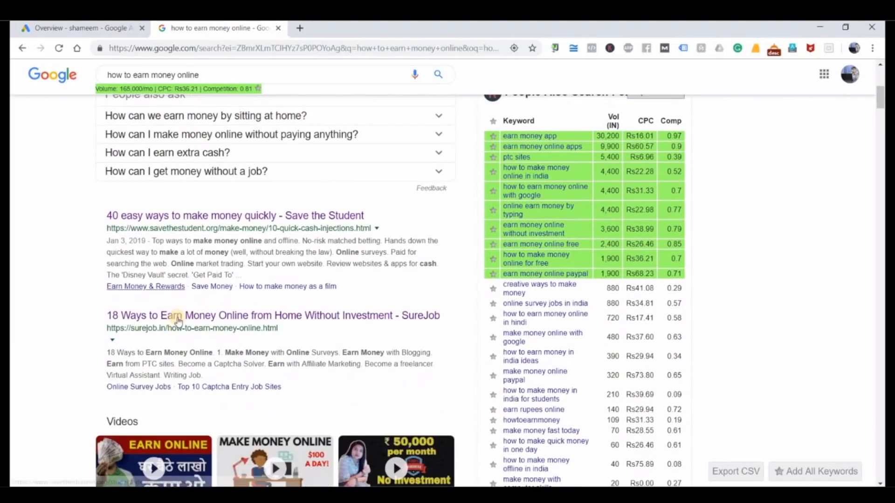
{"action": "left_click", "coordinate": [177, 316]}
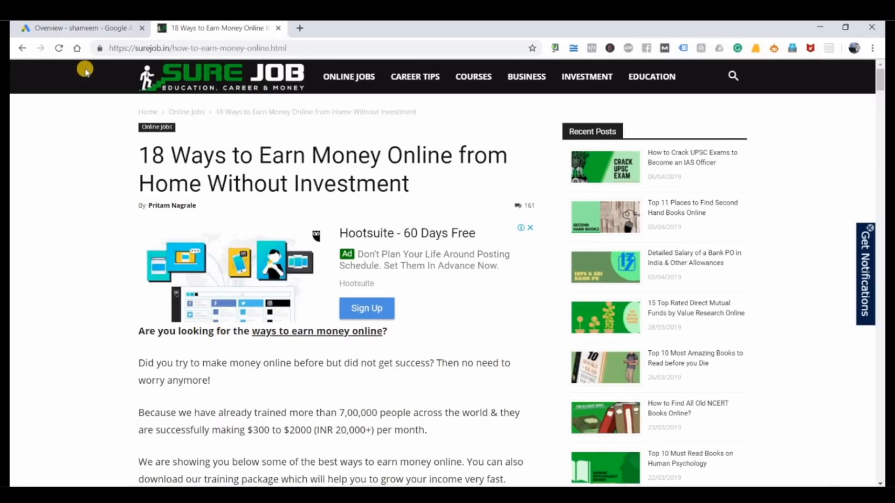
Glance at the Google Ads overview and examine the display ads placed throughout the SureJob article.
{"action": "left_click", "coordinate": [91, 29]}
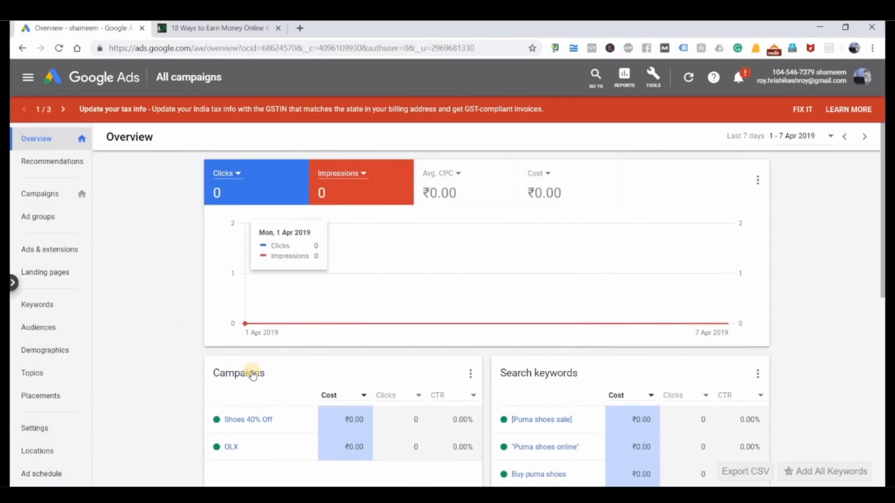
{"action": "left_click", "coordinate": [218, 28]}
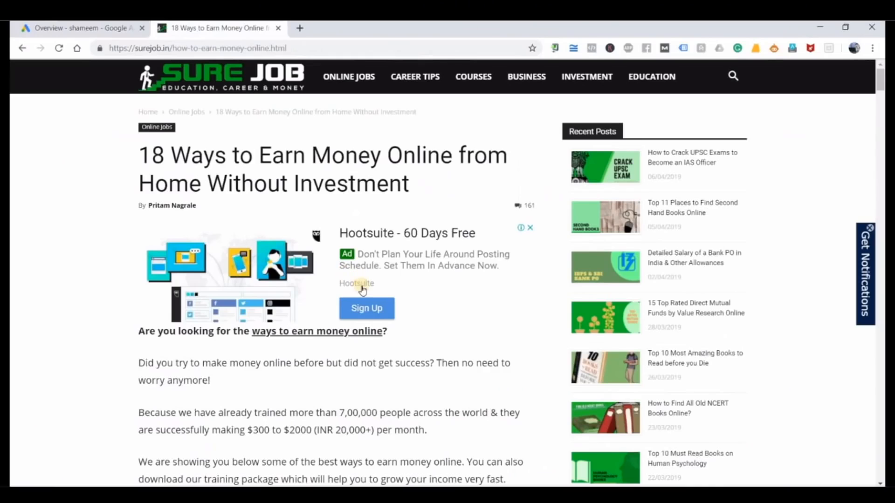
{"action": "scroll", "coordinate": [361, 289], "scroll_direction": "down", "scroll_amount": 8}
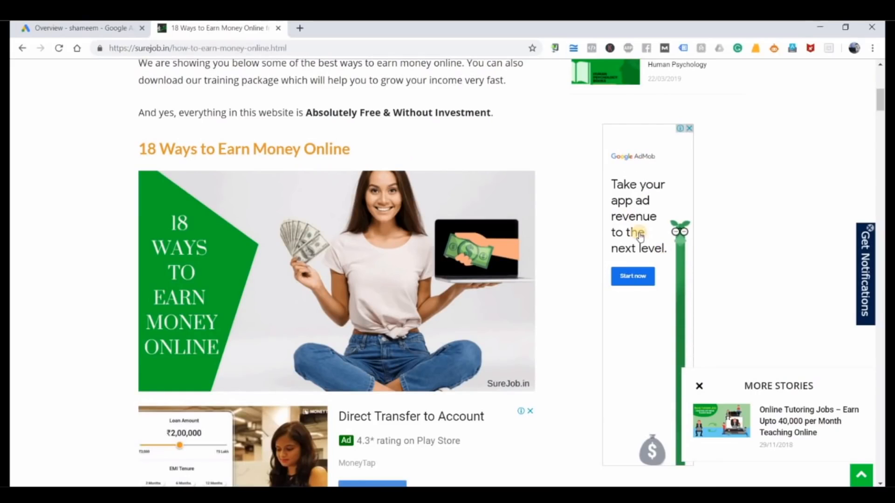
{"action": "scroll", "coordinate": [419, 327], "scroll_direction": "down", "scroll_amount": 2}
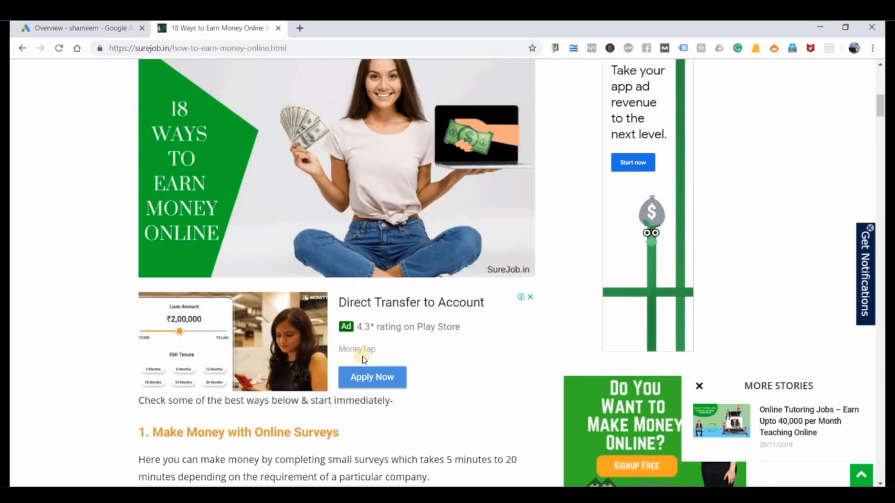
{"action": "scroll", "coordinate": [363, 359], "scroll_direction": "down", "scroll_amount": 2}
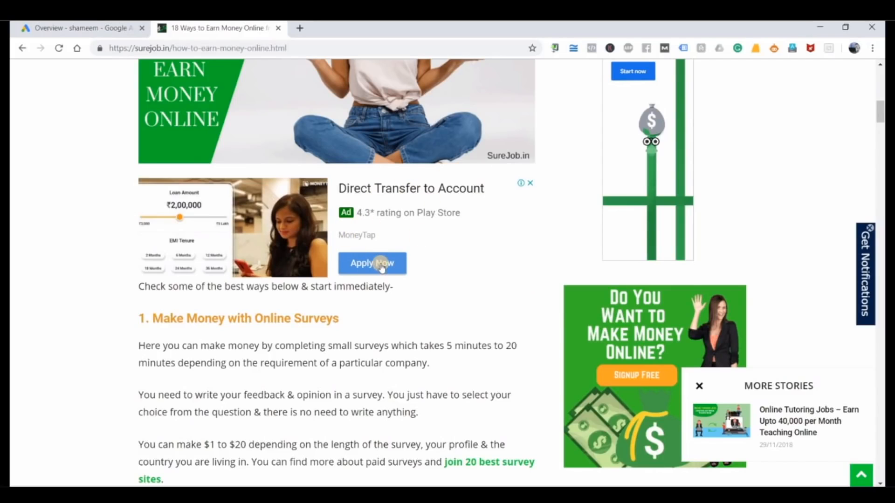
{"action": "scroll", "coordinate": [456, 347], "scroll_direction": "down", "scroll_amount": 4}
{"action": "scroll", "coordinate": [457, 349], "scroll_direction": "down", "scroll_amount": 9}
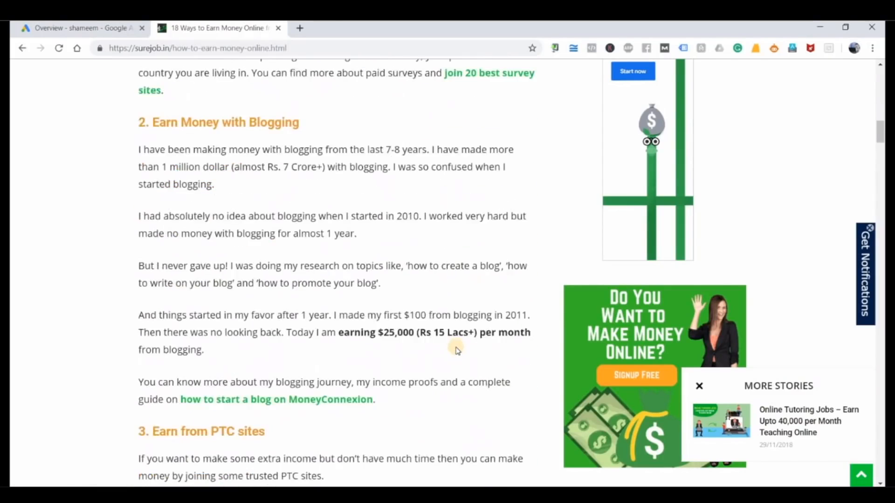
Return to the Google Ads overview, switch to Notepad and leave a blank line below "2. Display Audience" for new text.
{"action": "left_click", "coordinate": [106, 29]}
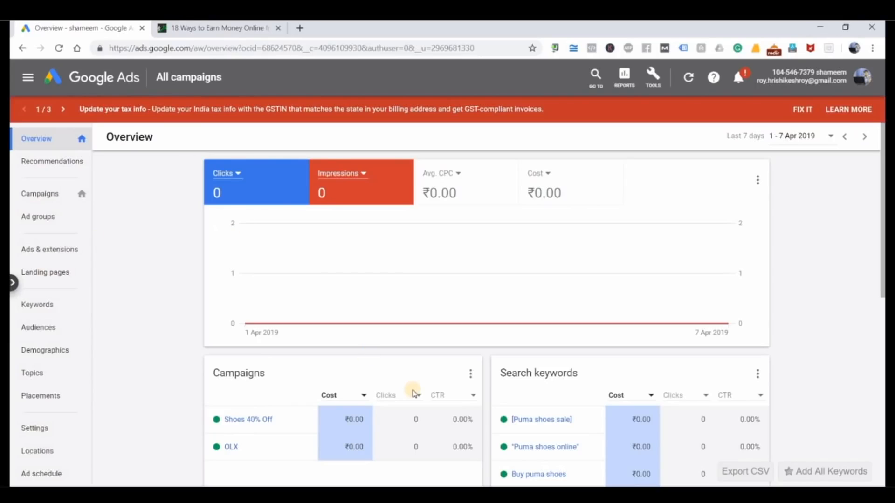
{"action": "key", "text": "alt+Tab"}
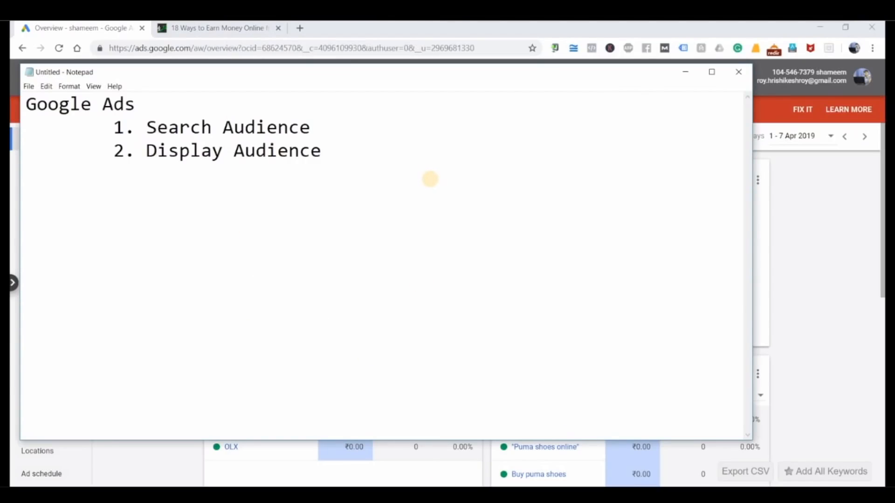
{"action": "key", "text": "Return"}
{"action": "key", "text": "Return"}
{"action": "type", "text": "Google"}
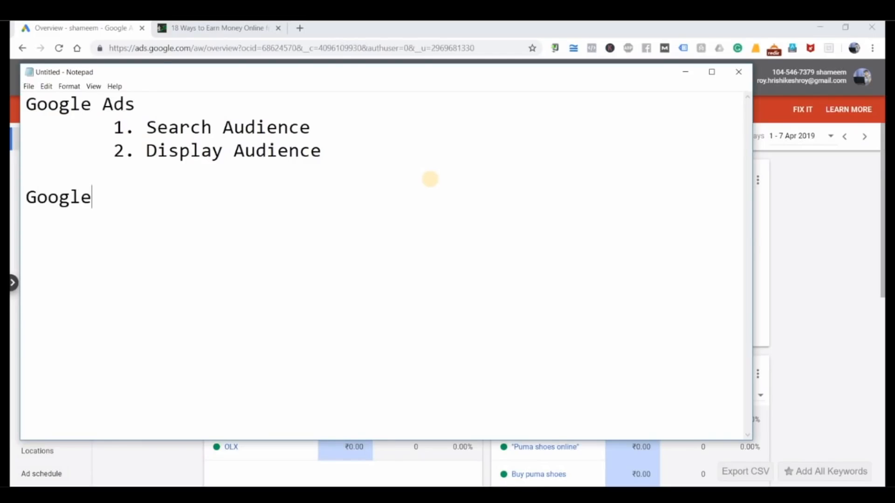
{"action": "key", "text": "BackSpace"}
{"action": "key", "text": "BackSpace"}
{"action": "key", "text": "BackSpace"}
{"action": "key", "text": "BackSpace"}
{"action": "key", "text": "BackSpace"}
{"action": "key", "text": "BackSpace"}
{"action": "type", "text": "Job"}
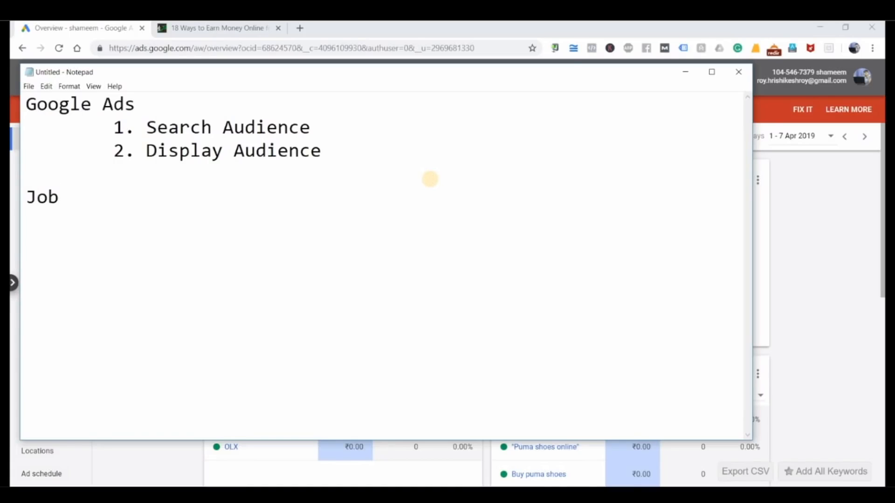
{"action": "key", "text": "BackSpace"}
{"action": "key", "text": "BackSpace"}
{"action": "key", "text": "BackSpace"}
Write the line "High pay scale job" below the audience list and put the notes out of view.
{"action": "type", "text": "High pay sa"}
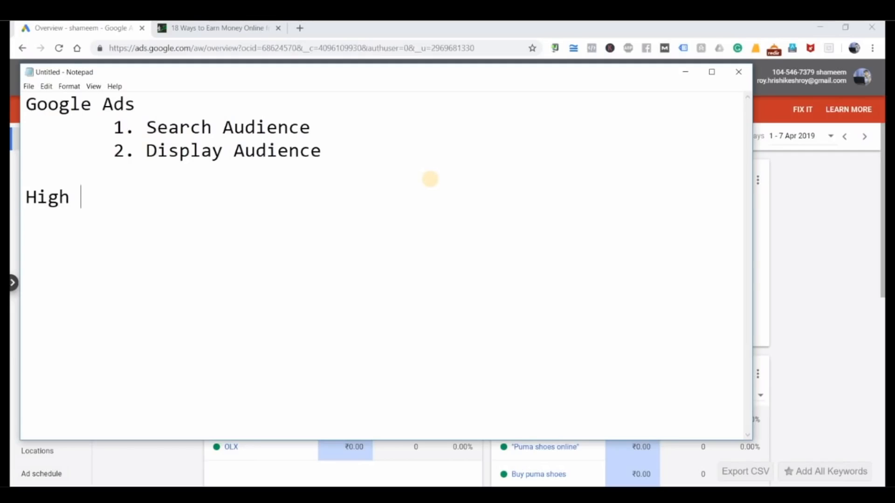
{"action": "key", "text": "BackSpace"}
{"action": "type", "text": "cale"}
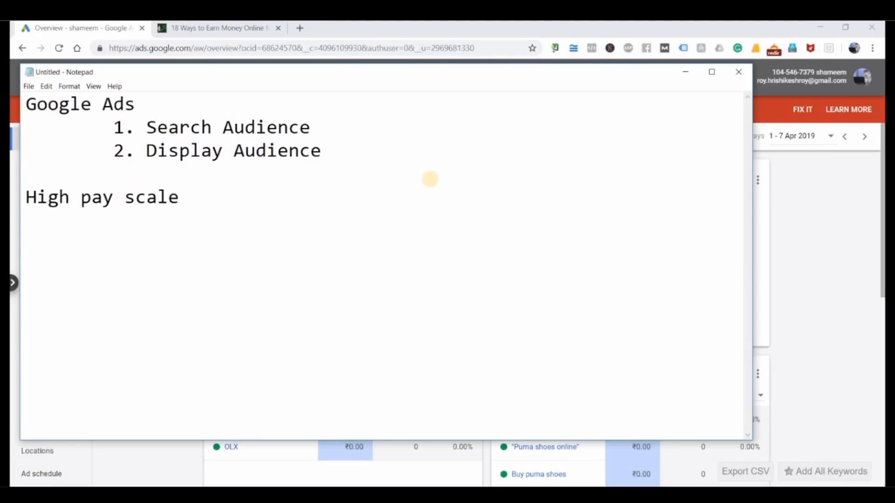
{"action": "type", "text": "job"}
{"action": "left_click", "coordinate": [685, 72]}
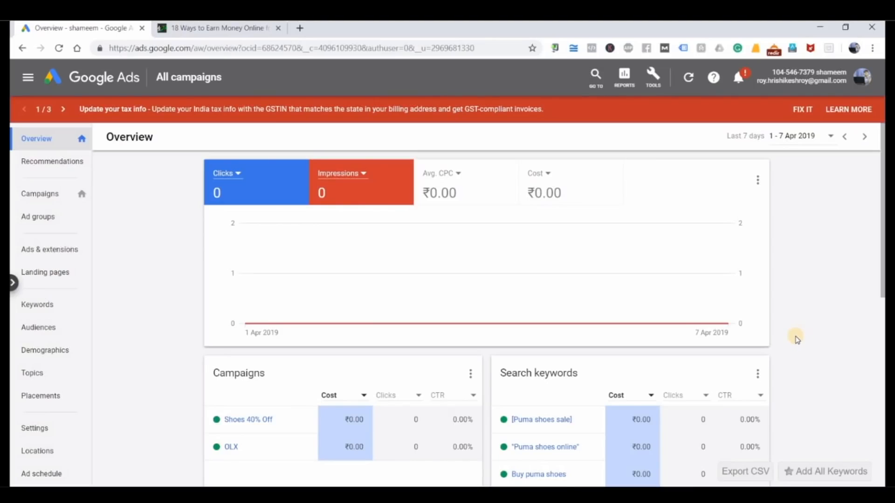
Bring back the Notepad notes and add an indented line "Ad run" with "Levels" indented further beneath it.
{"action": "left_click", "coordinate": [455, 496]}
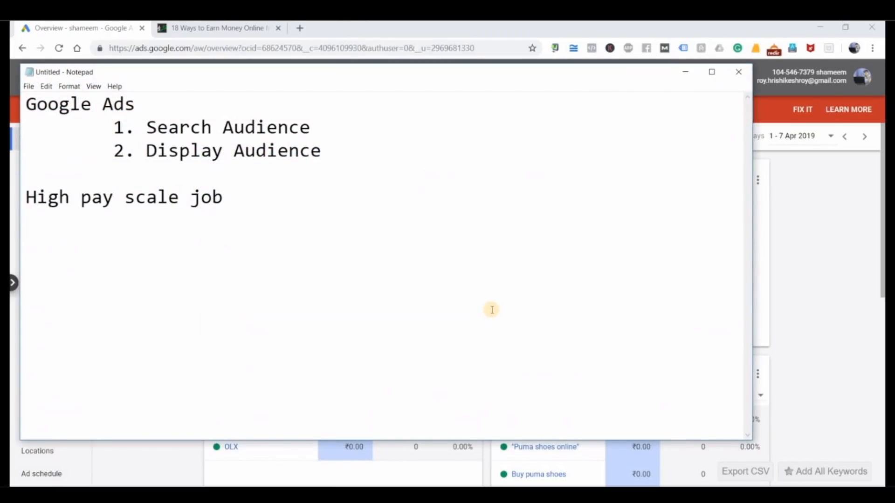
{"action": "key", "text": "Return"}
{"action": "key", "text": "Return"}
{"action": "key", "text": "Tab"}
{"action": "type", "text": "Ad run"}
{"action": "key", "text": "Return"}
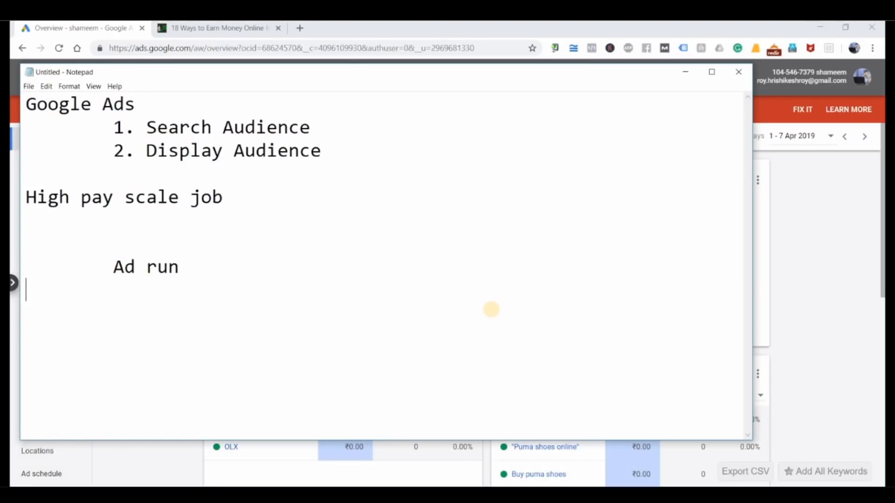
{"action": "key", "text": "Tab"}
{"action": "key", "text": "Tab"}
{"action": "type", "text": "Levels"}
Add the numbered item "1. Campaign" below the "Levels" heading, leaving one blank line between them.
{"action": "key", "text": "Return"}
{"action": "key", "text": "Return"}
{"action": "key", "text": "Tab"}
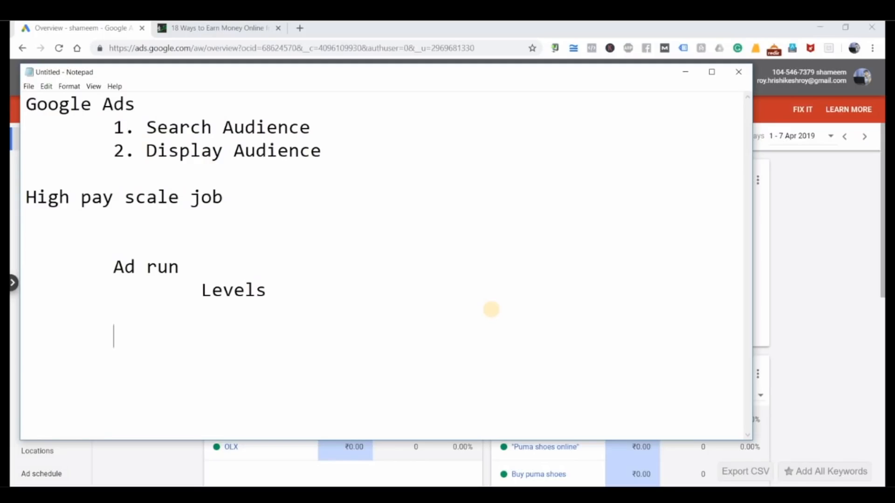
{"action": "type", "text": "1. Campaing"}
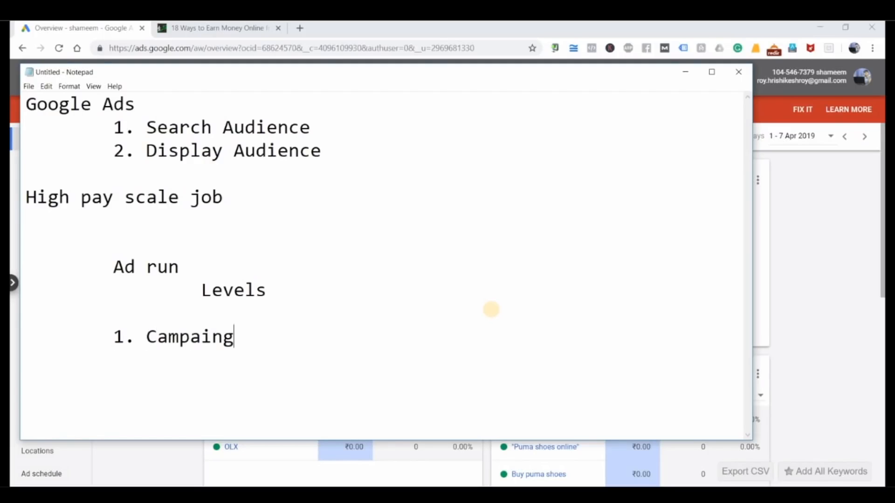
{"action": "key", "text": "BackSpace"}
{"action": "key", "text": "BackSpace"}
{"action": "type", "text": "gn"}
Continue the numbered levels list with "2. Ad Groups" and "3. Ad copies".
{"action": "key", "text": "Return"}
{"action": "key", "text": "Tab"}
{"action": "type", "text": "2. A"}
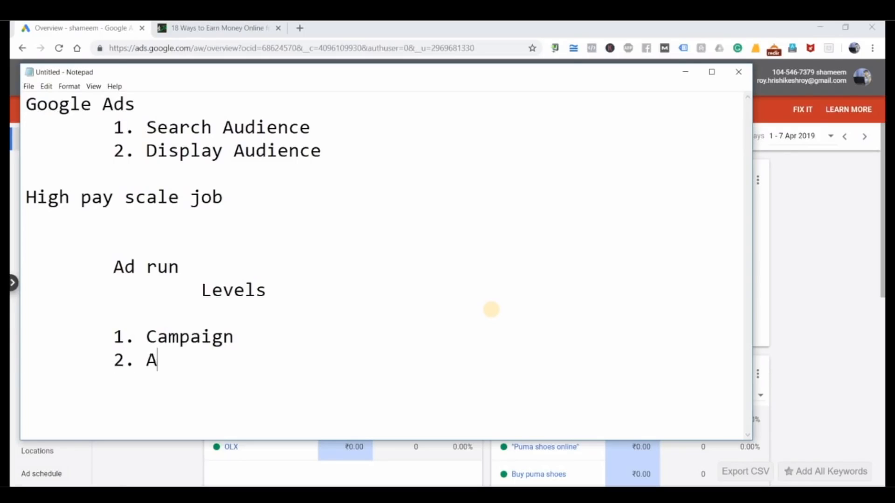
{"action": "type", "text": "d Groups"}
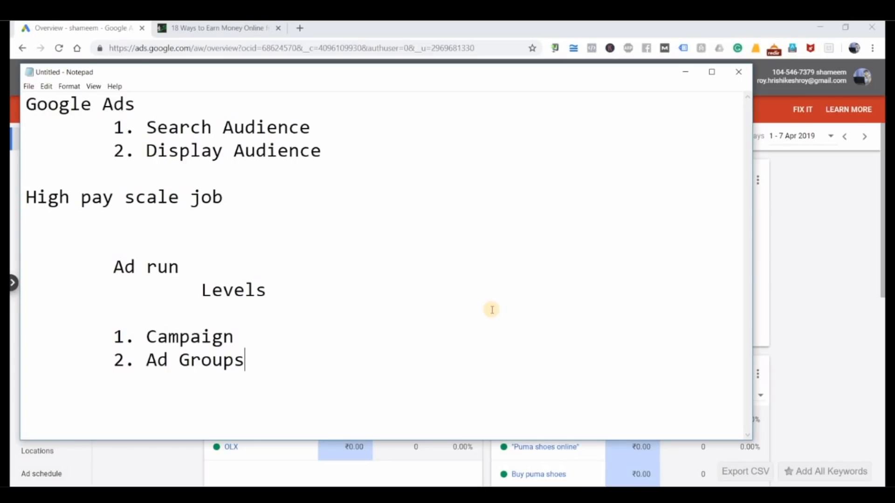
{"action": "key", "text": "Return"}
{"action": "key", "text": "Tab"}
{"action": "type", "text": "3. Ad copies"}
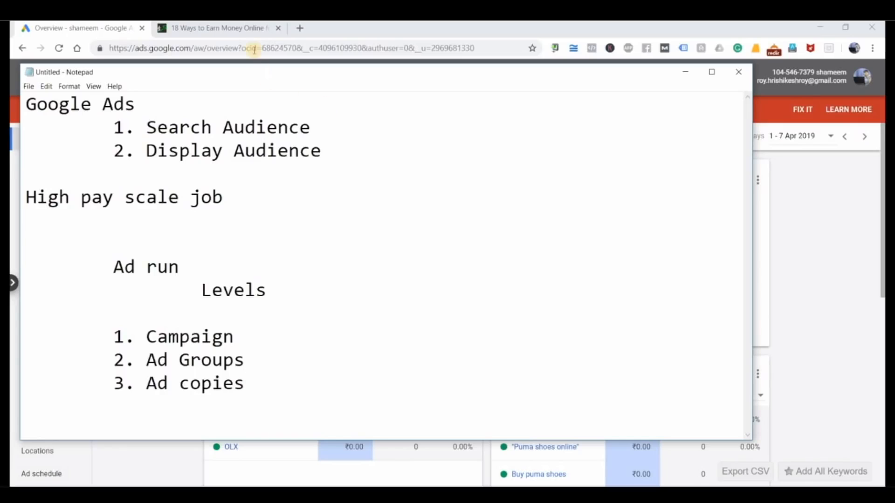
Switch to the browser, search Google for "3bhk in noida" in a new tab and highlight the first ad's description.
{"action": "left_click", "coordinate": [245, 30]}
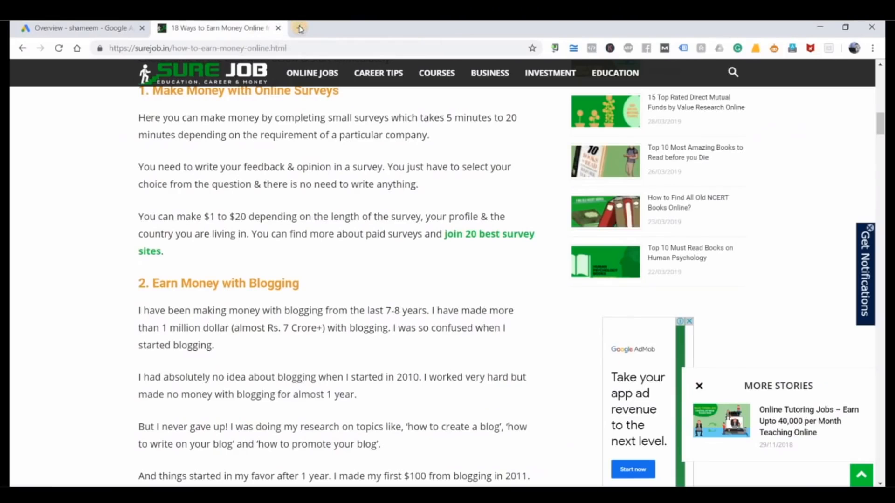
{"action": "left_click", "coordinate": [299, 28]}
{"action": "type", "text": "3"}
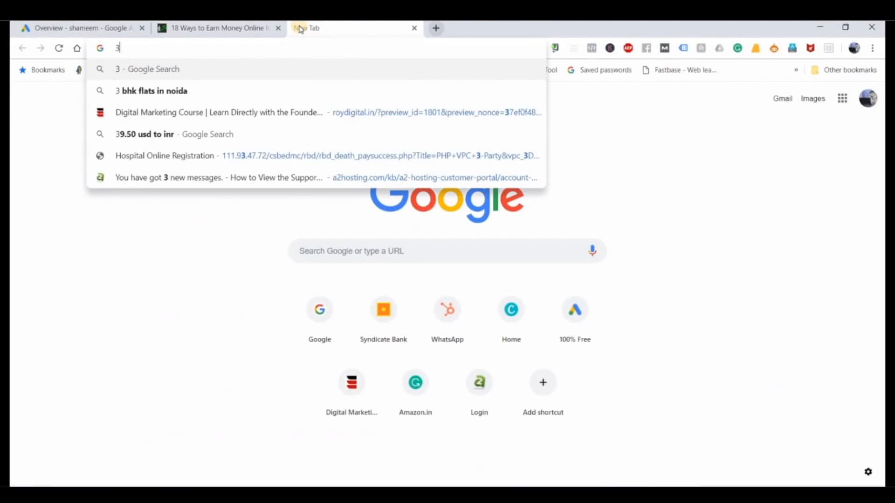
{"action": "type", "text": "bh"}
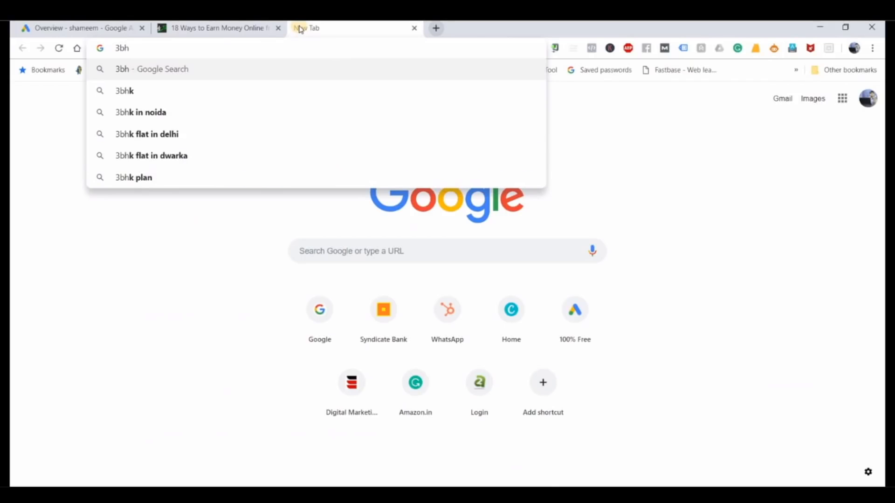
{"action": "key", "text": "Down"}
{"action": "key", "text": "Down"}
{"action": "key", "text": "Return"}
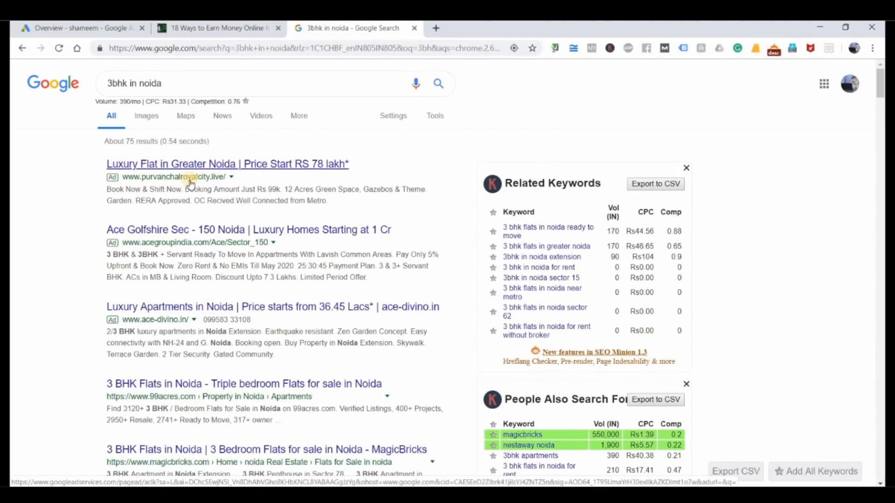
{"action": "left_click_drag", "start_coordinate": [108, 190], "coordinate": [365, 200]}
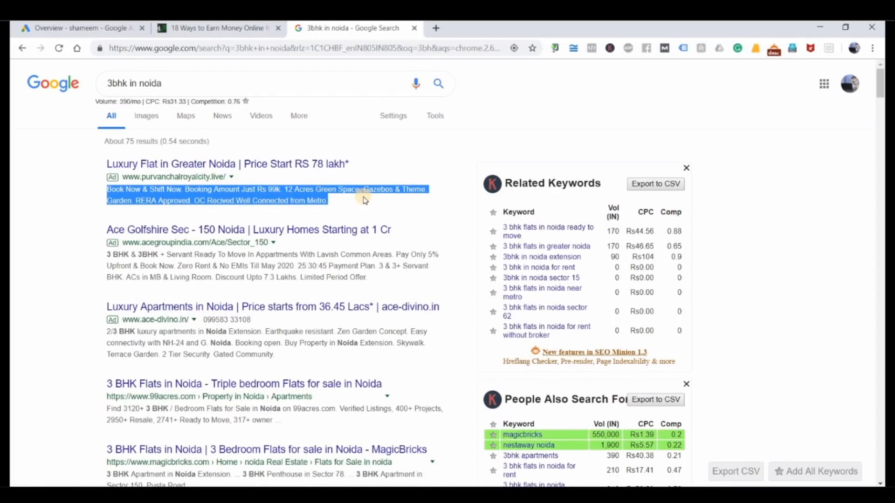
Return to the SureJob article and examine its display ads up to the beginning of the page.
{"action": "left_click", "coordinate": [219, 28]}
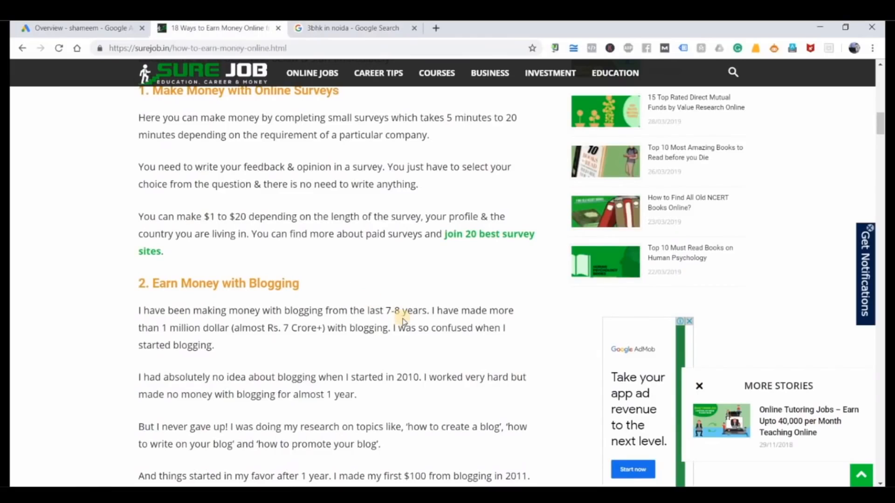
{"action": "scroll", "coordinate": [404, 320], "scroll_direction": "up", "scroll_amount": 5}
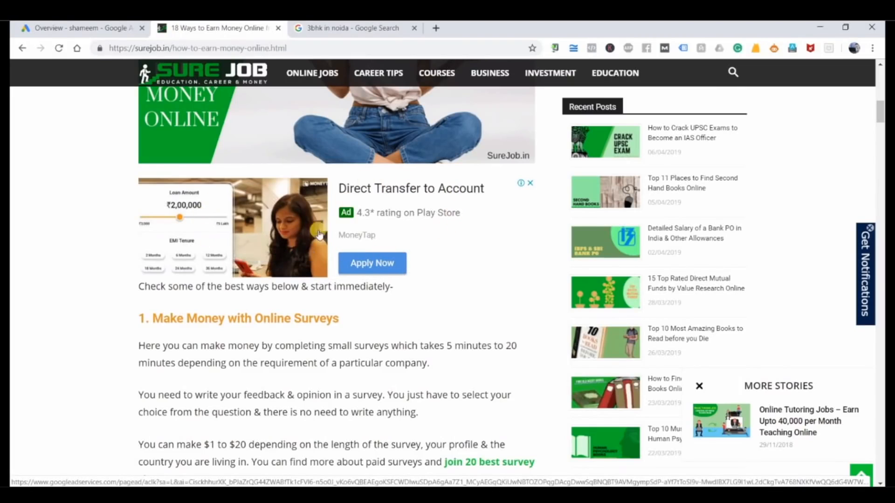
{"action": "scroll", "coordinate": [373, 259], "scroll_direction": "up", "scroll_amount": 7}
{"action": "scroll", "coordinate": [274, 282], "scroll_direction": "up", "scroll_amount": 6}
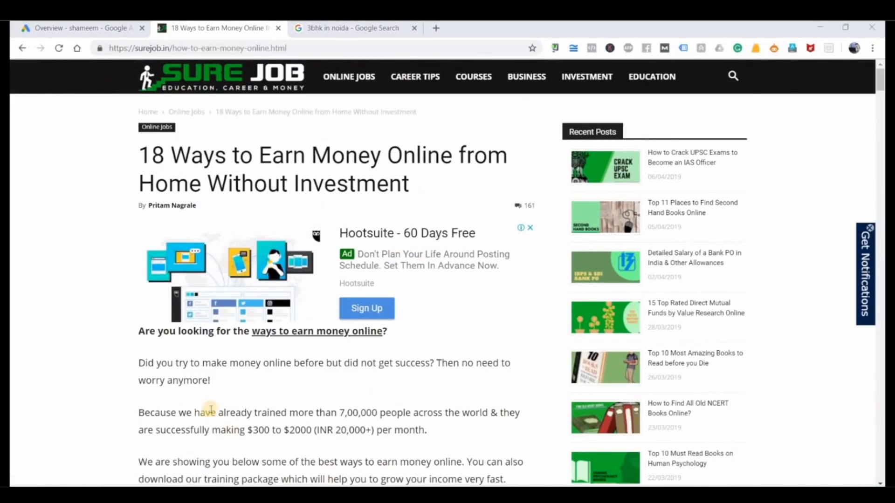
Switch to the Notepad notes and highlight the Campaign, Ad Groups and Ad copies levels to review them.
{"action": "key", "text": "alt+Tab"}
{"action": "left_click", "coordinate": [236, 342]}
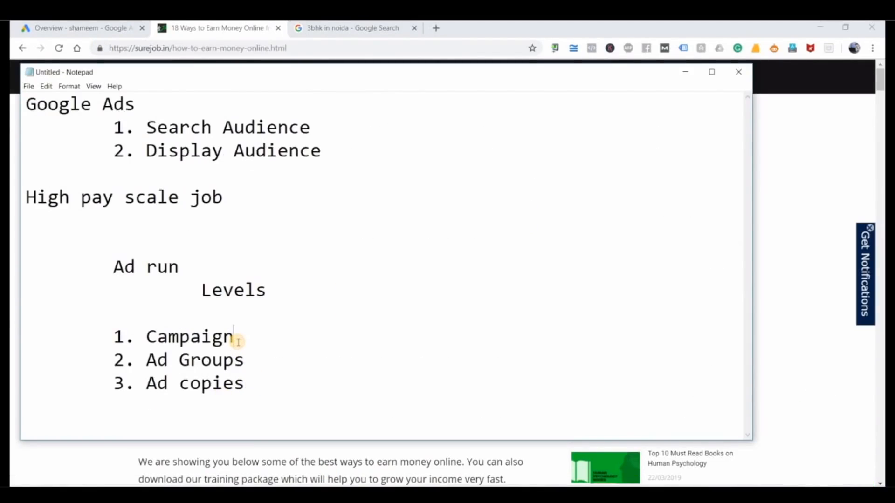
{"action": "left_click_drag", "start_coordinate": [120, 343], "coordinate": [145, 362]}
{"action": "left_click", "coordinate": [198, 383]}
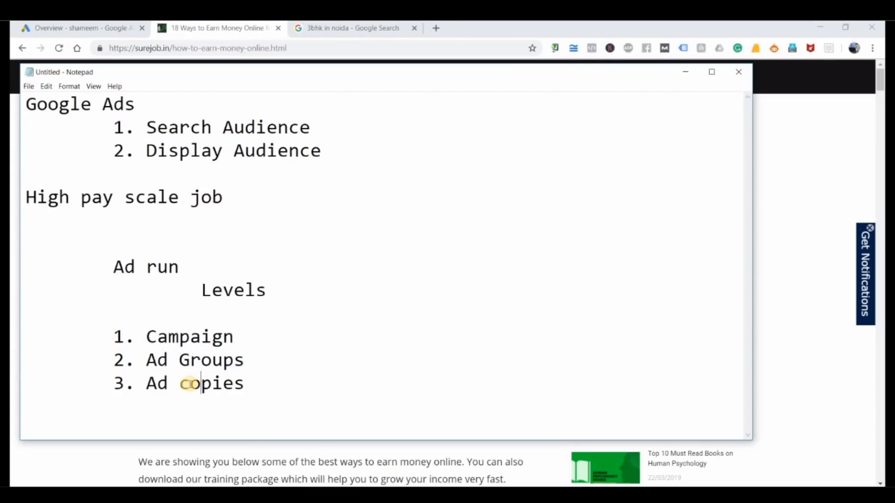
{"action": "left_click_drag", "start_coordinate": [246, 383], "coordinate": [152, 386]}
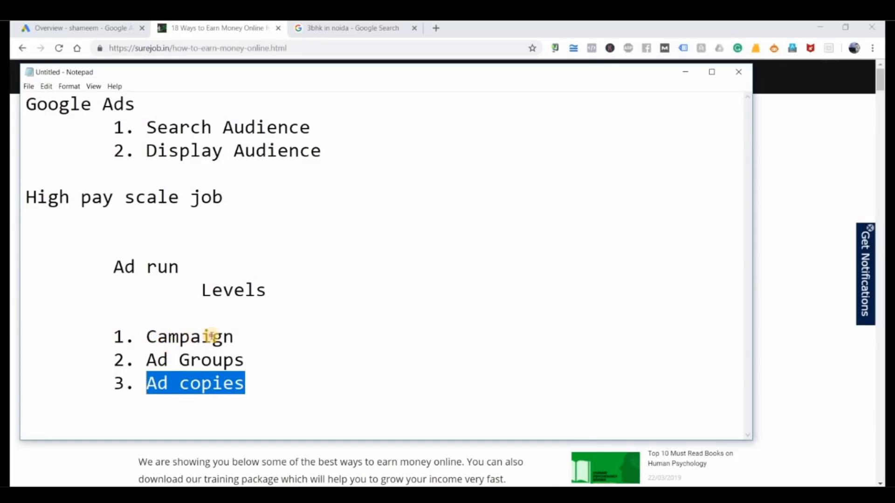
{"action": "left_click_drag", "start_coordinate": [148, 338], "coordinate": [235, 336]}
{"action": "left_click_drag", "start_coordinate": [147, 361], "coordinate": [242, 358]}
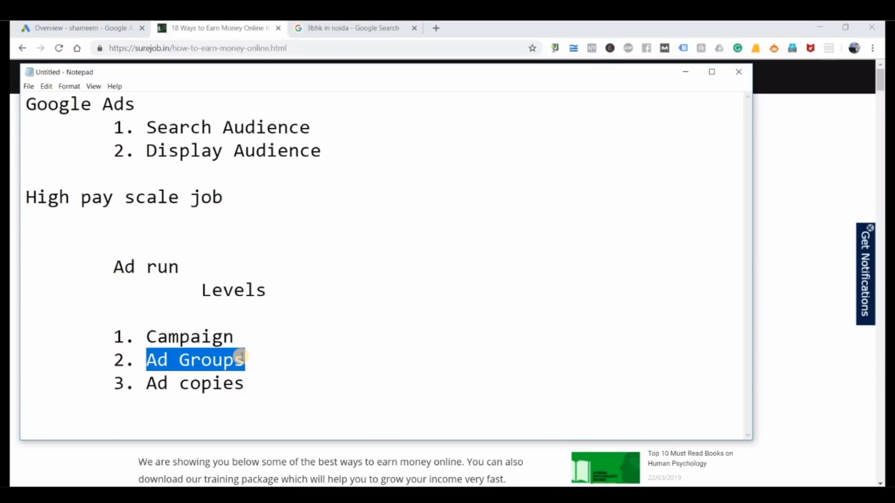
{"action": "left_click_drag", "start_coordinate": [157, 361], "coordinate": [203, 362]}
{"action": "left_click", "coordinate": [226, 356]}
{"action": "left_click_drag", "start_coordinate": [146, 383], "coordinate": [243, 377]}
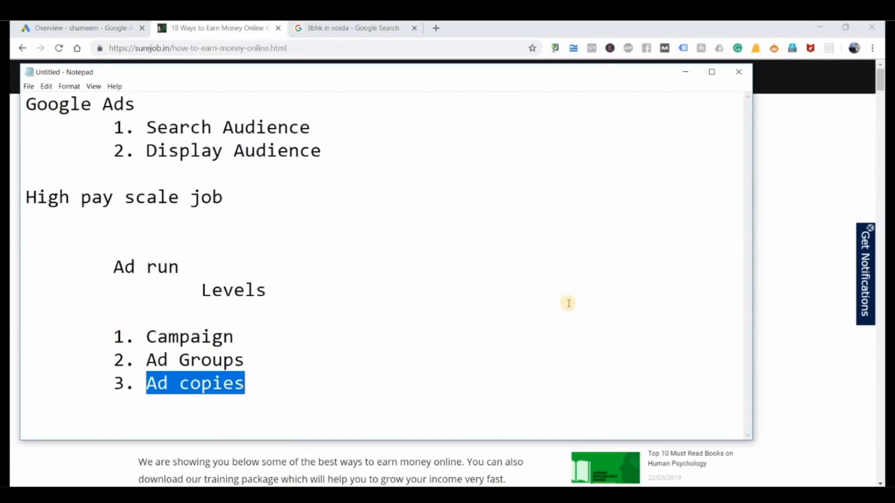
Put the notes away, return to Google Ads and view the account's list of campaigns.
{"action": "left_click", "coordinate": [685, 71]}
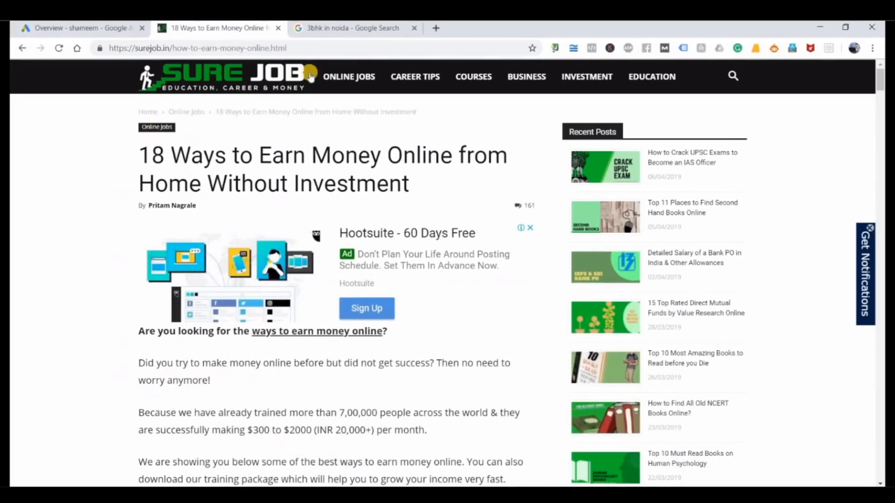
{"action": "left_click", "coordinate": [99, 29]}
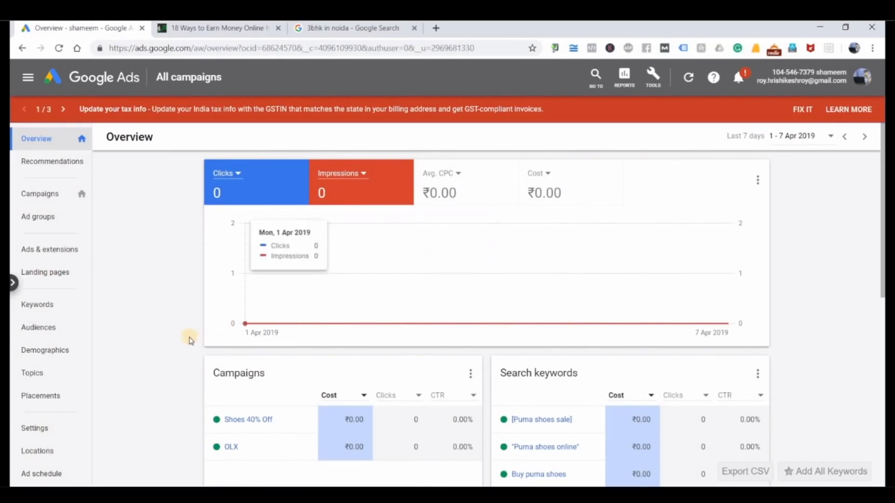
{"action": "left_click", "coordinate": [52, 196]}
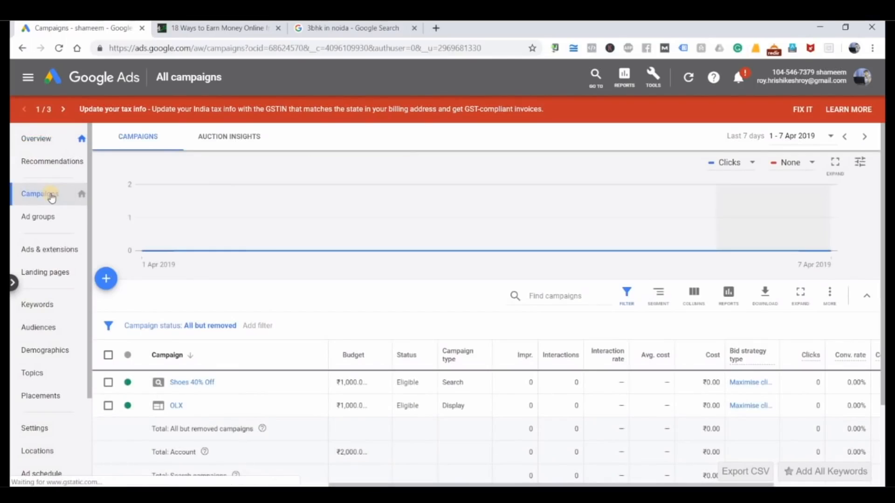
{"action": "scroll", "coordinate": [181, 328], "scroll_direction": "down", "scroll_amount": 2}
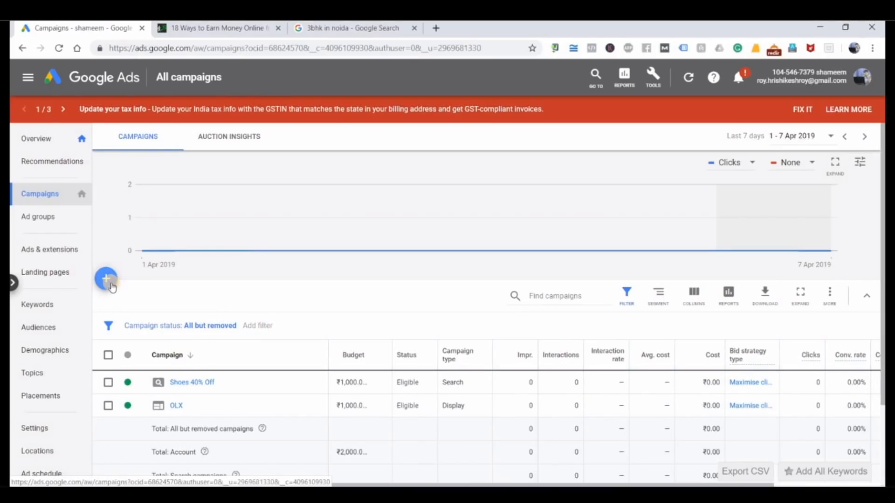
{"action": "left_click", "coordinate": [143, 140]}
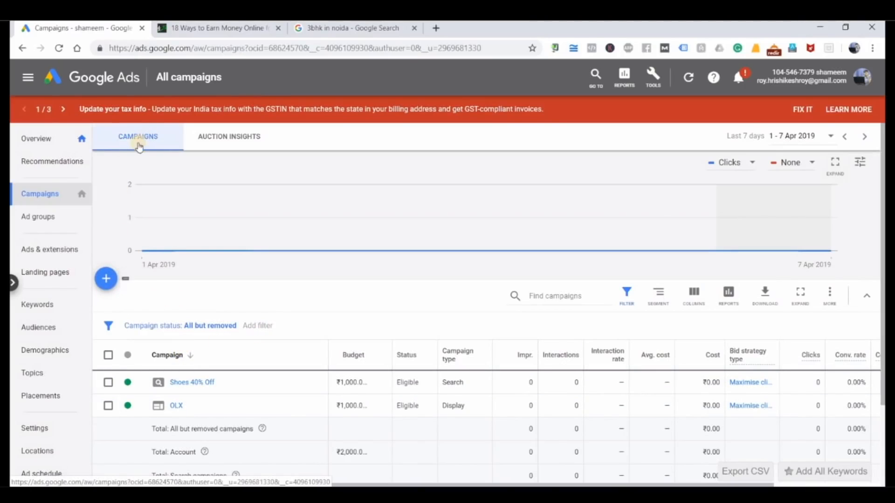
Start creating a new campaign from the campaigns list.
{"action": "left_click", "coordinate": [106, 280]}
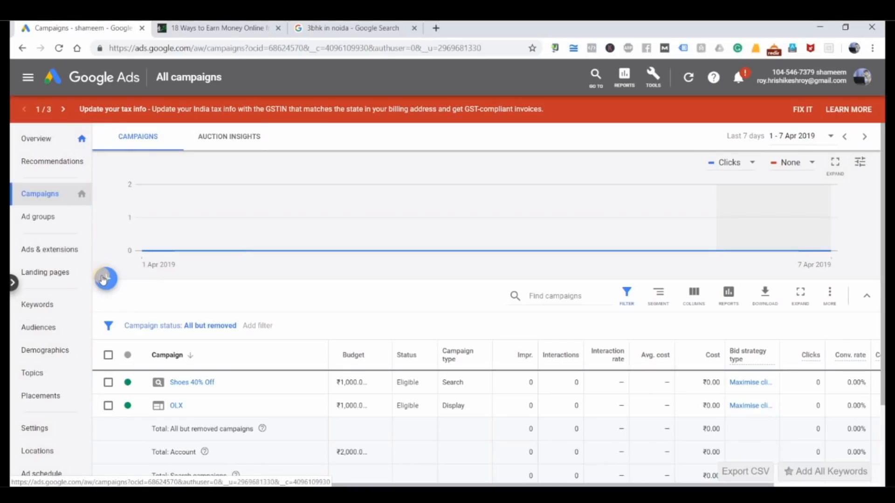
{"action": "left_click", "coordinate": [107, 280]}
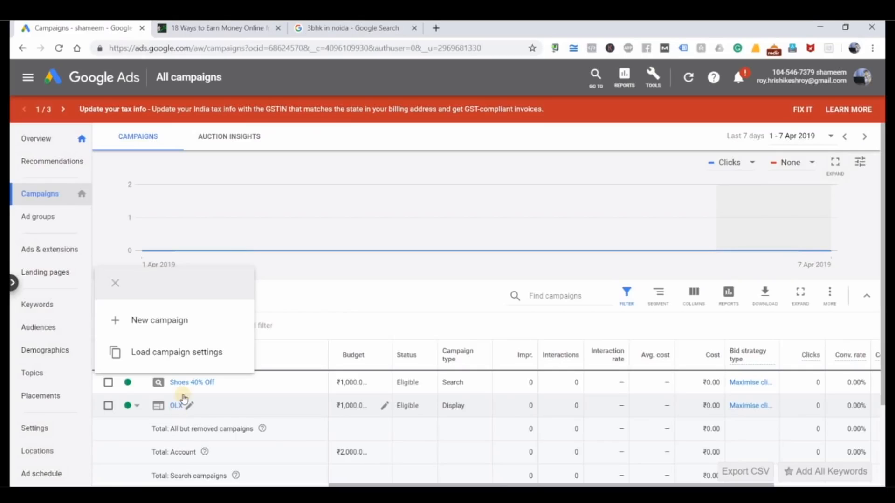
{"action": "left_click", "coordinate": [186, 330]}
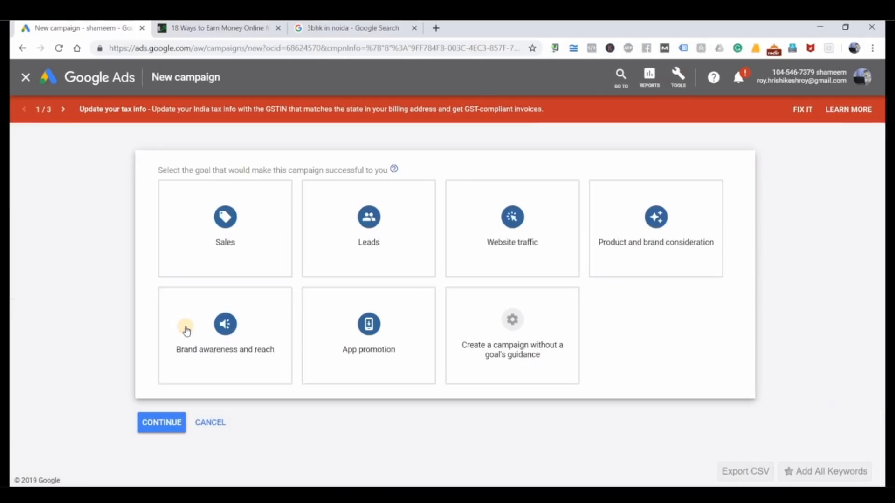
Switch to the Notepad notes, highlight the Campaign level to review it, and return to the new campaign page in Google Ads.
{"action": "mouse_move", "coordinate": [390, 495]}
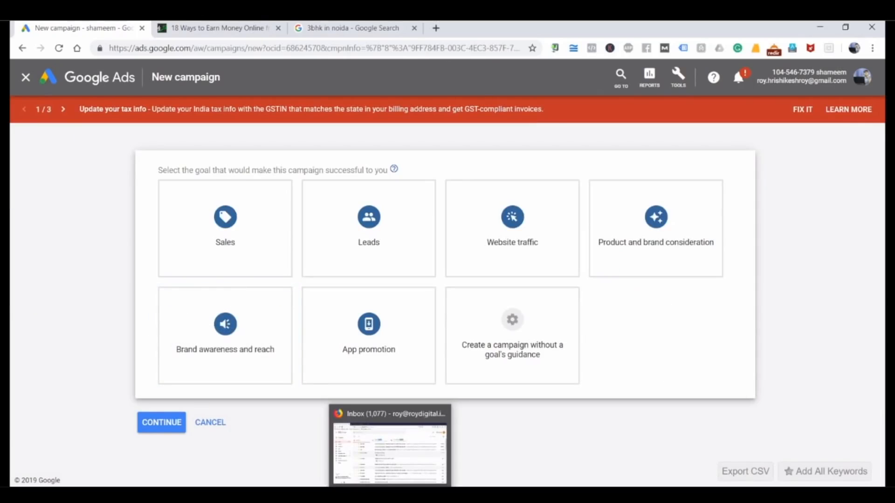
{"action": "left_click", "coordinate": [426, 495]}
{"action": "left_click", "coordinate": [259, 337]}
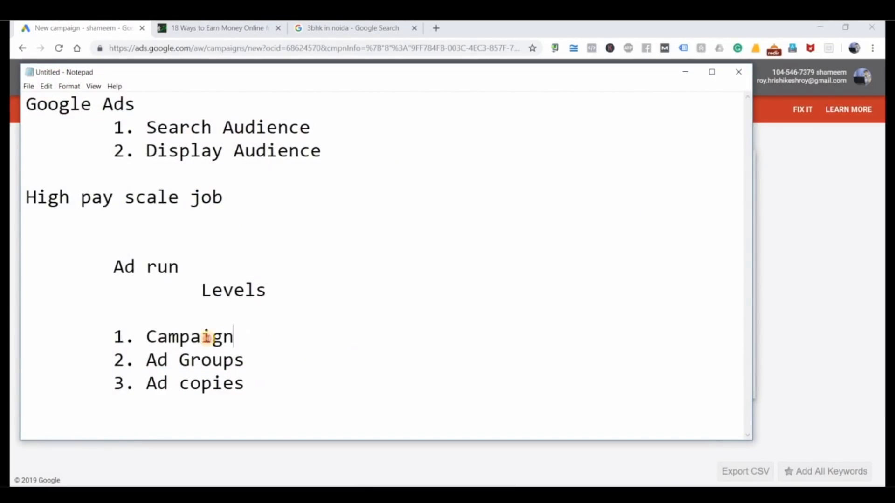
{"action": "left_click_drag", "start_coordinate": [234, 337], "coordinate": [146, 336]}
{"action": "left_click", "coordinate": [836, 215]}
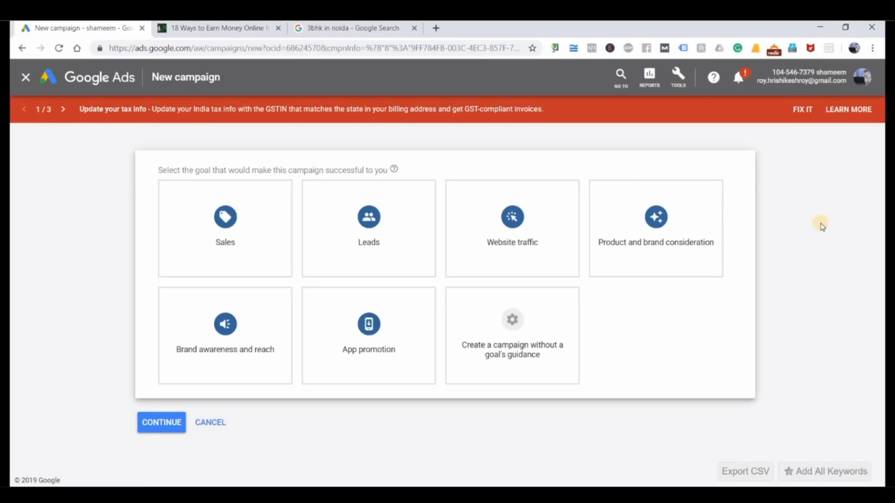
Choose Website traffic as the goal of the new campaign and Search as its campaign type.
{"action": "left_click", "coordinate": [259, 239]}
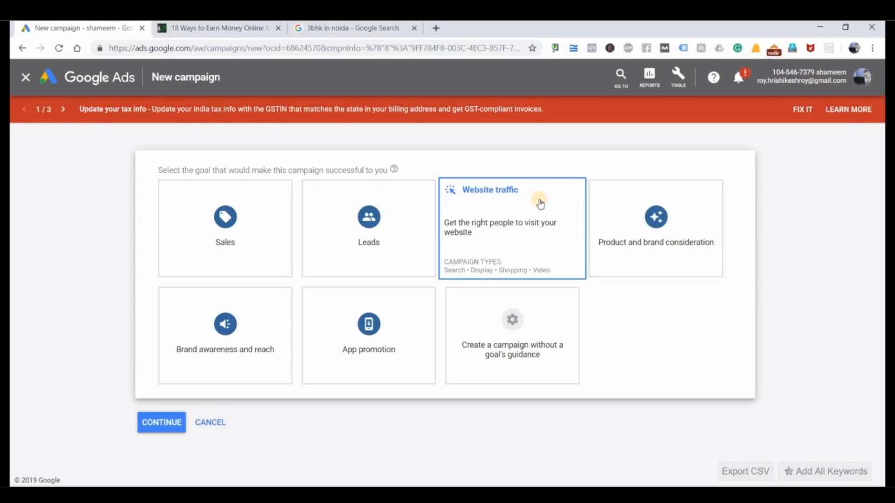
{"action": "left_click", "coordinate": [267, 219]}
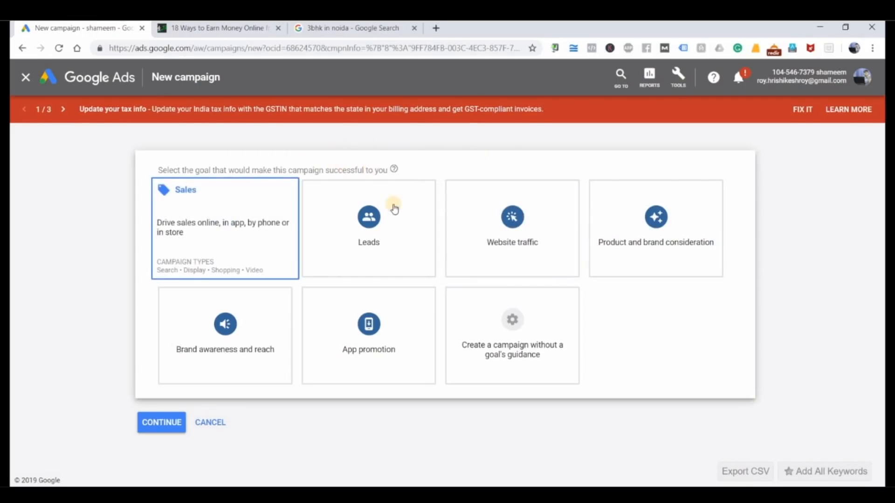
{"action": "left_click", "coordinate": [396, 207]}
{"action": "left_click", "coordinate": [518, 200]}
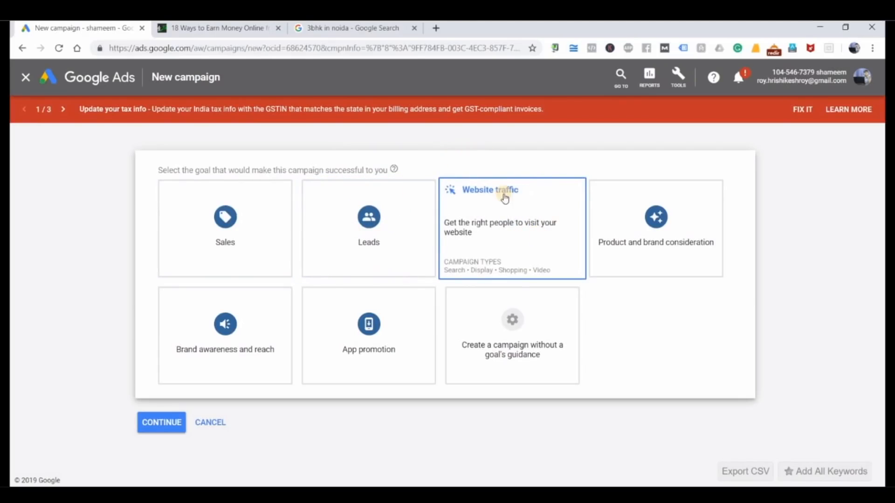
{"action": "left_click", "coordinate": [524, 220]}
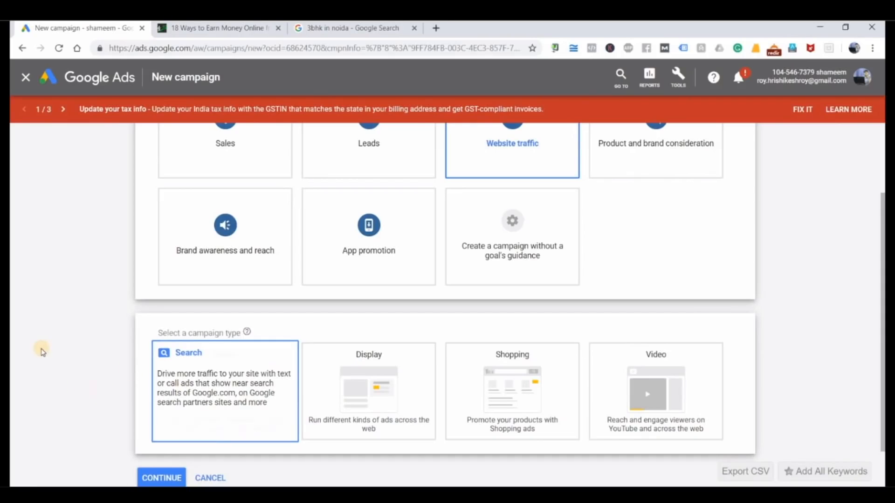
{"action": "left_click", "coordinate": [182, 380]}
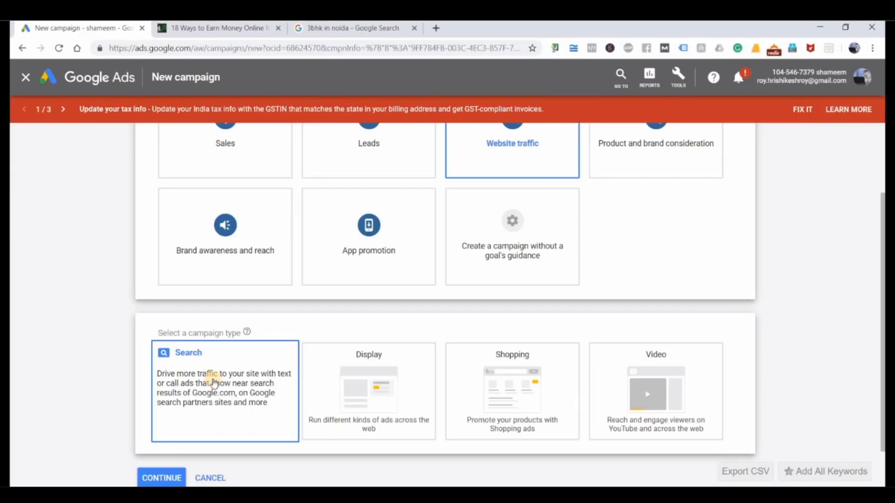
{"action": "left_click", "coordinate": [212, 379]}
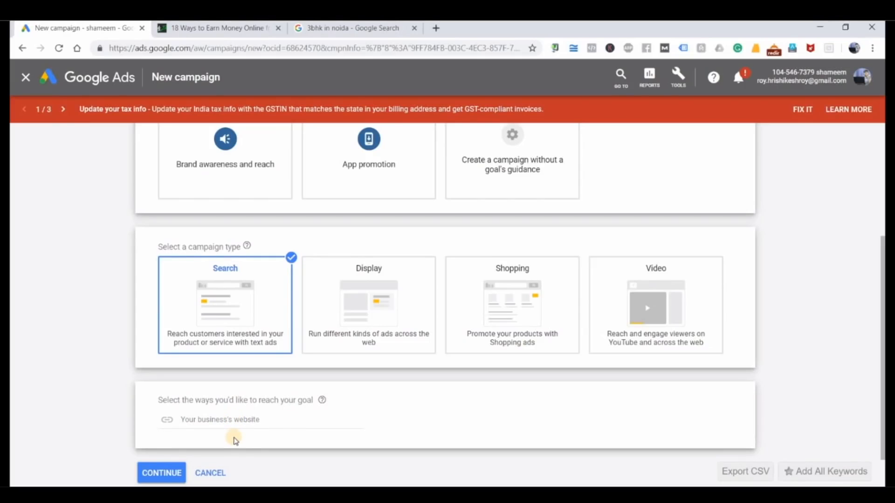
{"action": "left_click", "coordinate": [240, 28]}
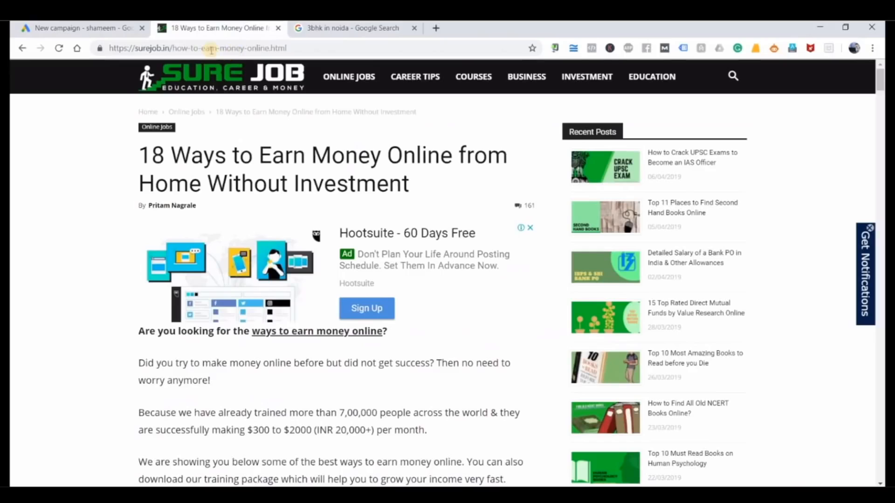
{"action": "left_click_drag", "start_coordinate": [171, 48], "coordinate": [67, 62]}
{"action": "key", "text": "ctrl+c"}
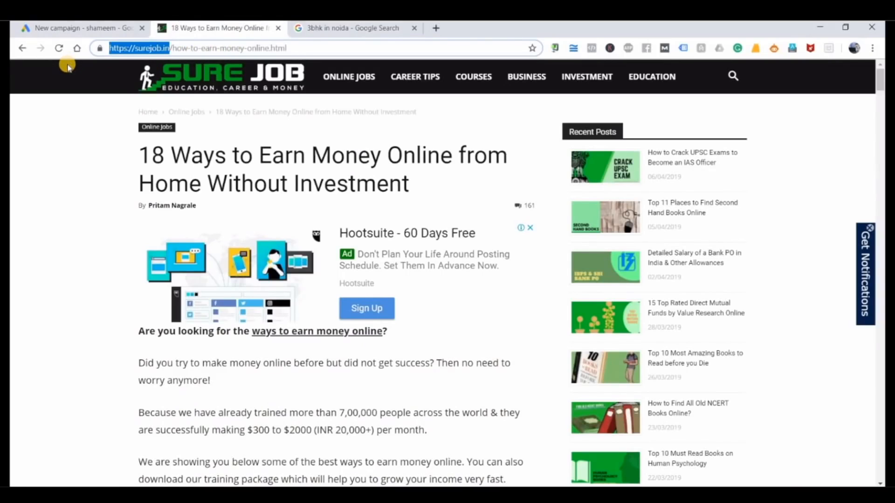
{"action": "left_click", "coordinate": [73, 28]}
{"action": "left_click", "coordinate": [219, 417]}
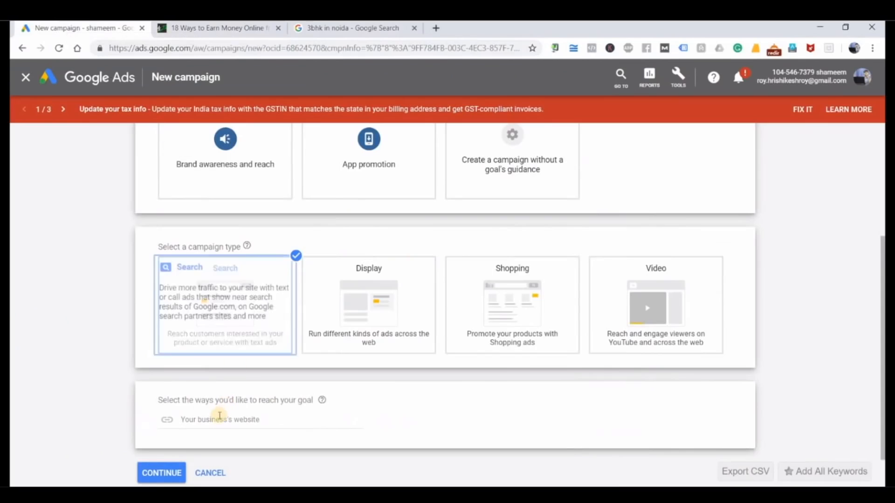
{"action": "key", "text": "ctrl+v"}
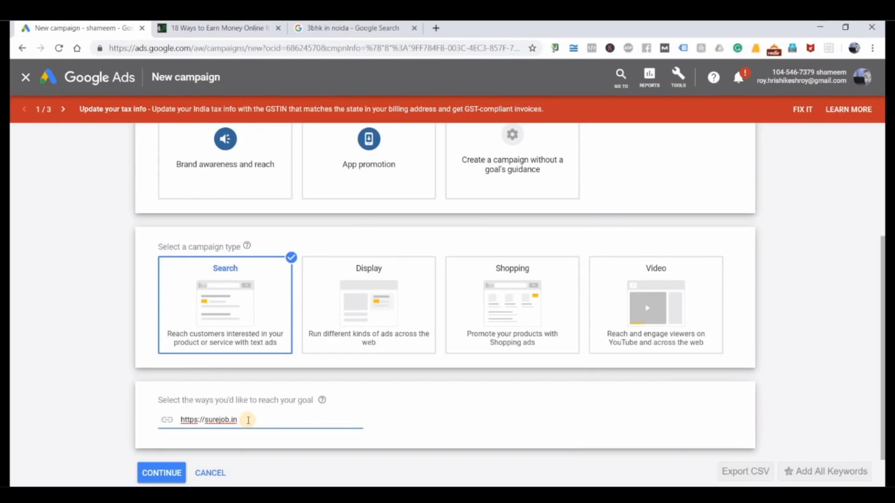
Check the website address against the SureJob page, review the chosen goal and campaign type, and continue to the campaign settings.
{"action": "left_click", "coordinate": [205, 29]}
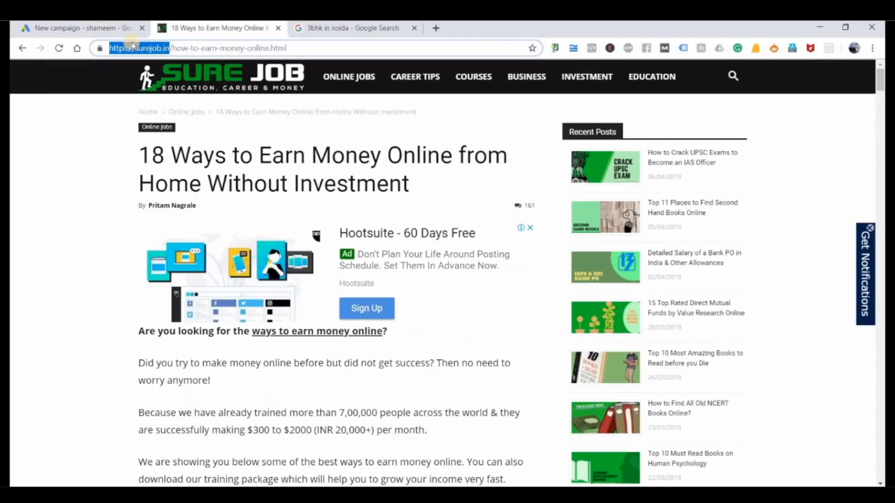
{"action": "left_click", "coordinate": [112, 30]}
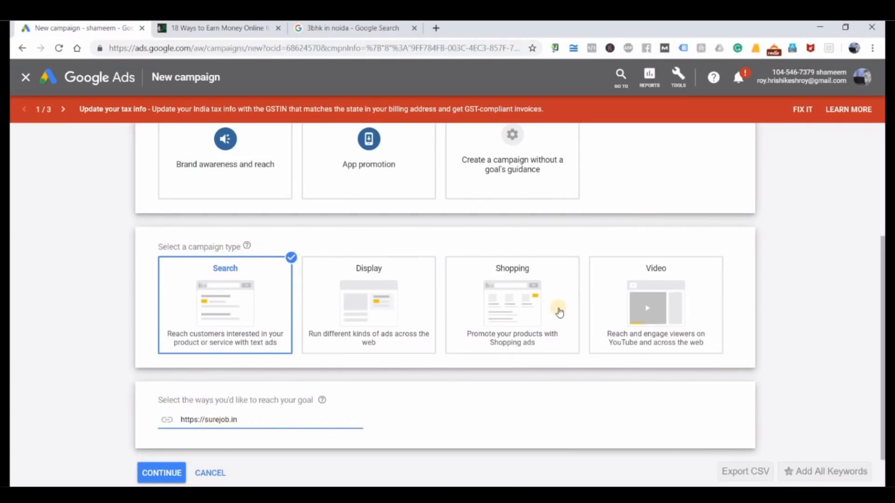
{"action": "scroll", "coordinate": [760, 277], "scroll_direction": "up", "scroll_amount": 4}
{"action": "scroll", "coordinate": [760, 276], "scroll_direction": "down", "scroll_amount": 5}
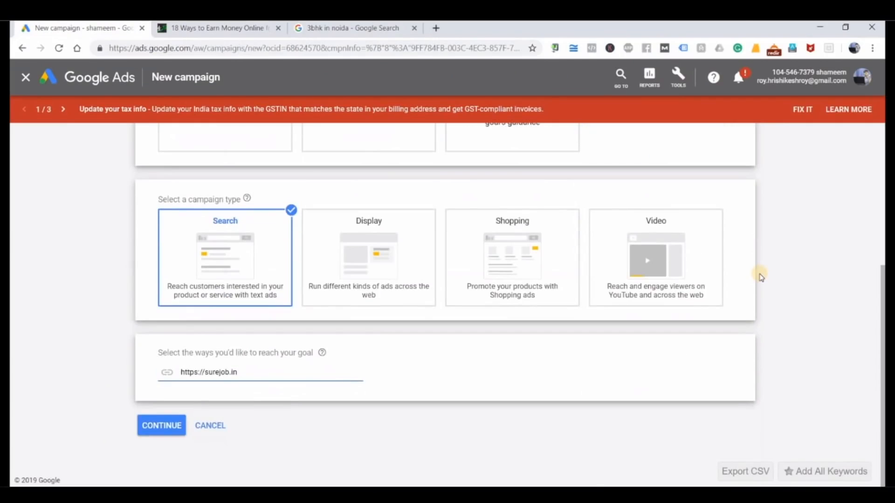
{"action": "scroll", "coordinate": [760, 277], "scroll_direction": "up", "scroll_amount": 5}
{"action": "scroll", "coordinate": [760, 275], "scroll_direction": "down", "scroll_amount": 5}
{"action": "left_click", "coordinate": [177, 433]}
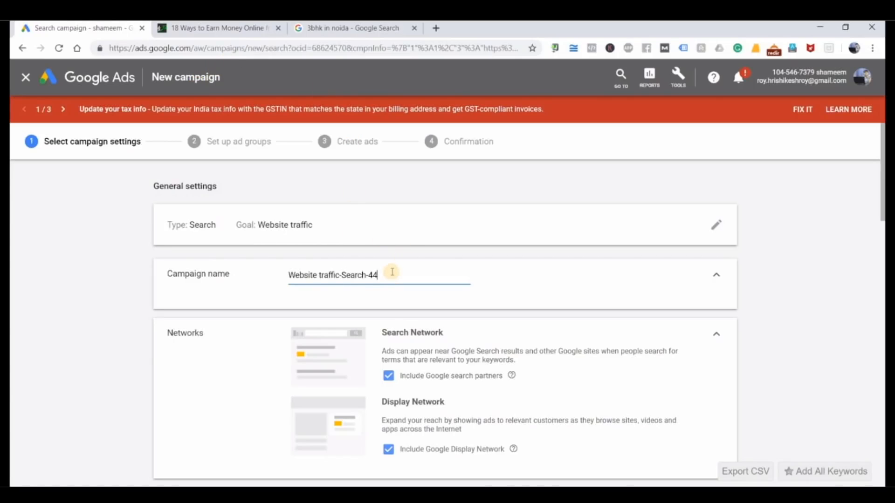
Name the campaign Sure Job, checking the site's name on the SureJob page.
{"action": "key", "text": "ctrl+a"}
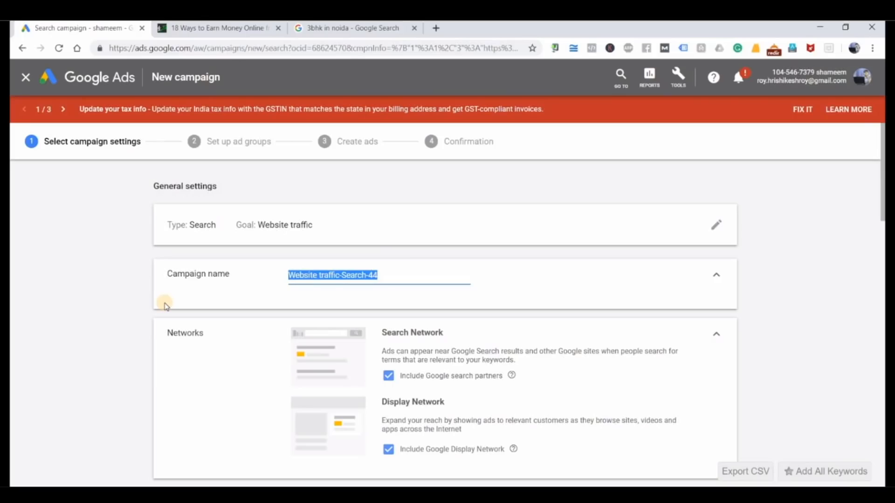
{"action": "type", "text": "Sure Jobs"}
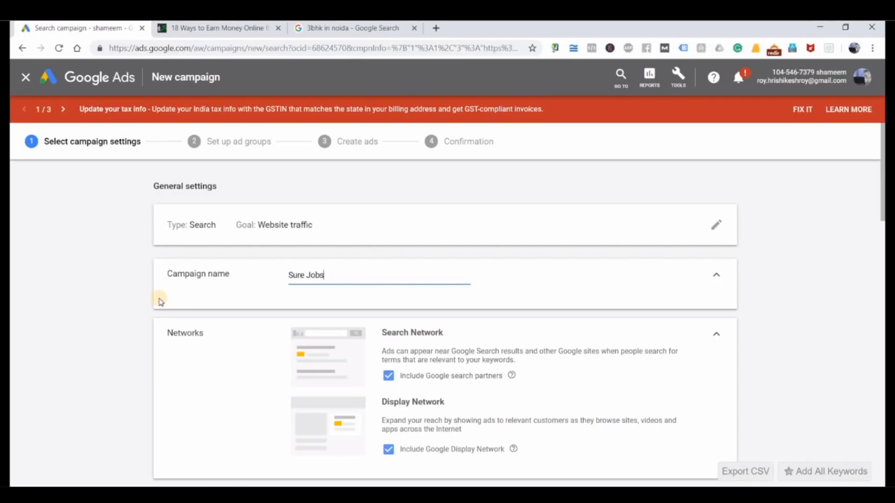
{"action": "left_click", "coordinate": [249, 31]}
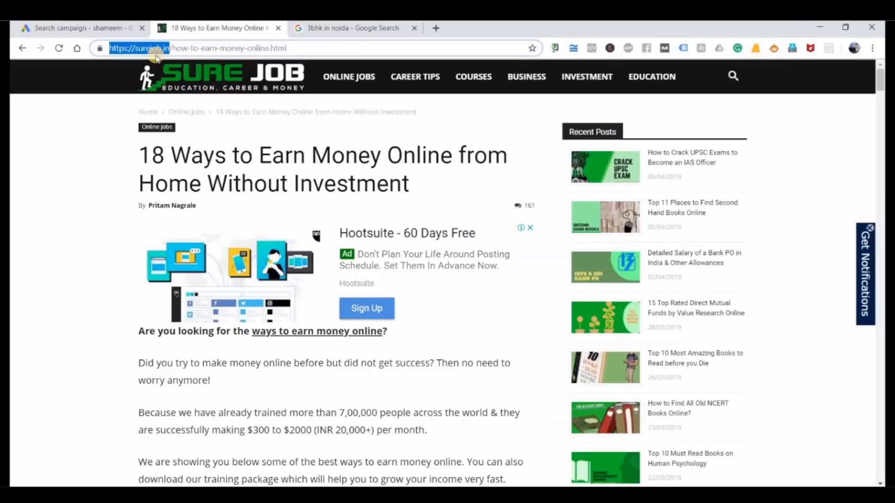
{"action": "left_click", "coordinate": [120, 31]}
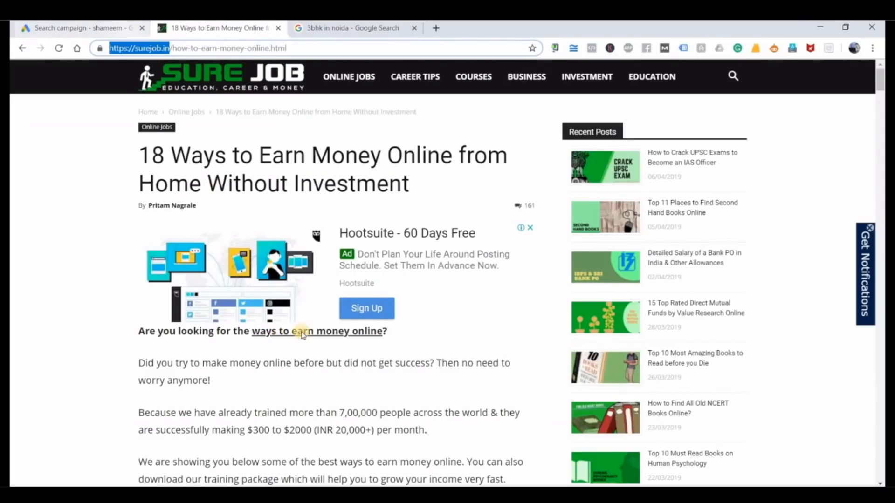
{"action": "key", "text": "BackSpace"}
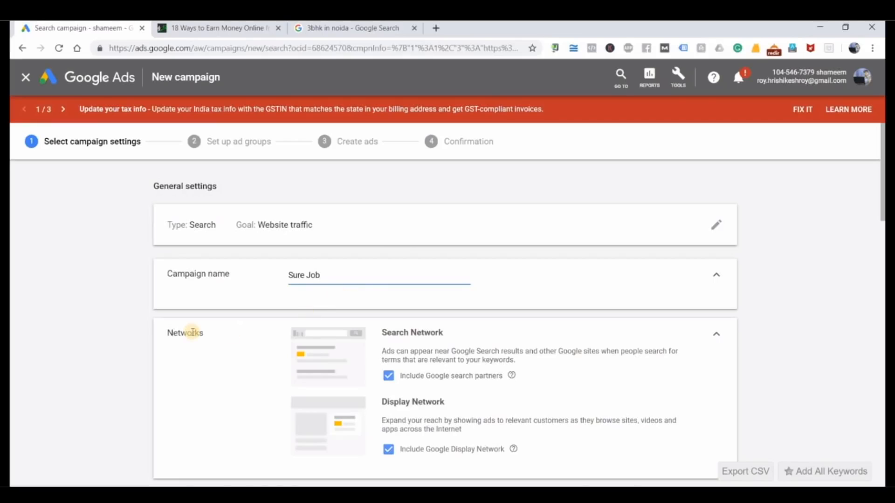
Exclude the Google Display Network from the campaign's networks and keep Google search partners included.
{"action": "scroll", "coordinate": [195, 334], "scroll_direction": "down", "scroll_amount": 3}
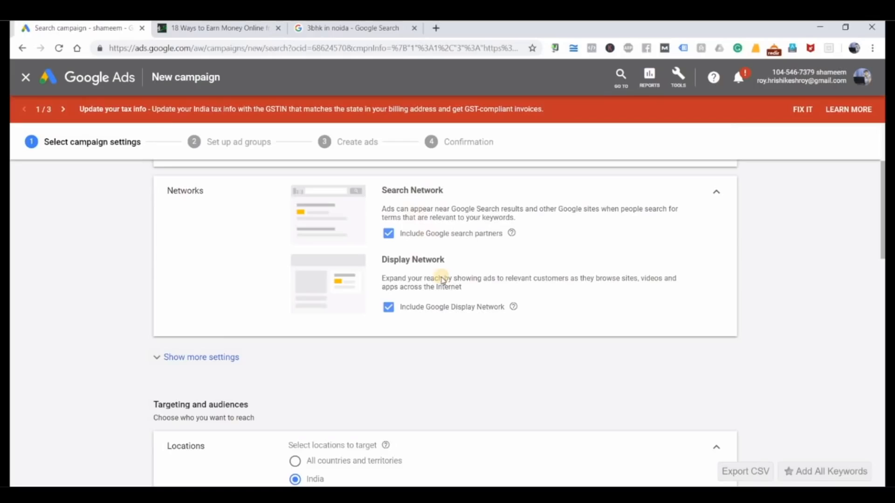
{"action": "left_click", "coordinate": [389, 308]}
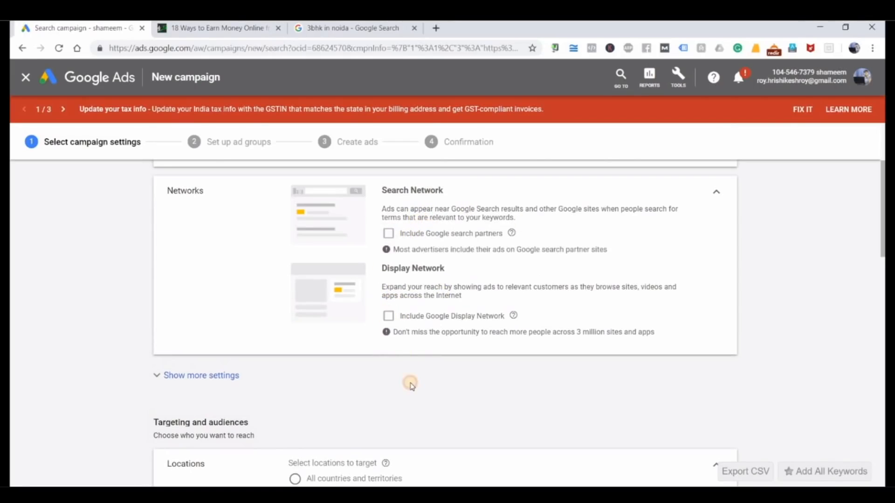
{"action": "left_click", "coordinate": [387, 316]}
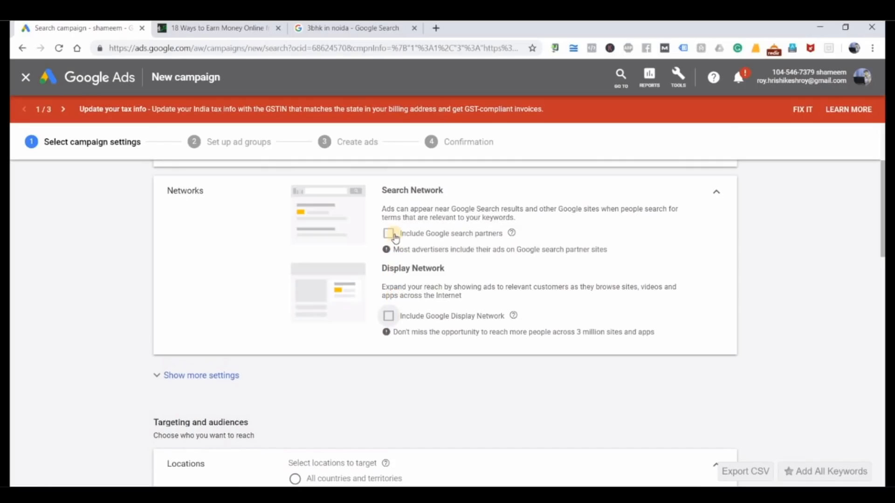
{"action": "left_click", "coordinate": [394, 237]}
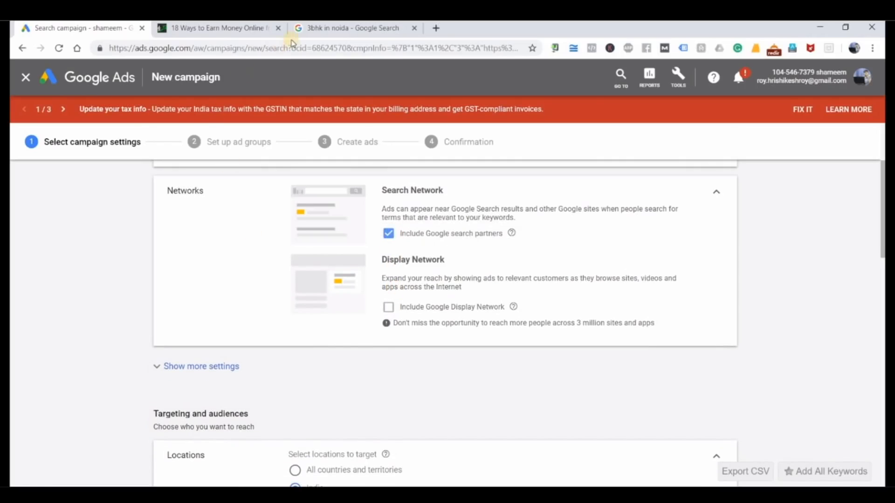
Examine the query and its search ads in the Google results for "3bhk in noida", and return to the campaign settings.
{"action": "left_click", "coordinate": [353, 28]}
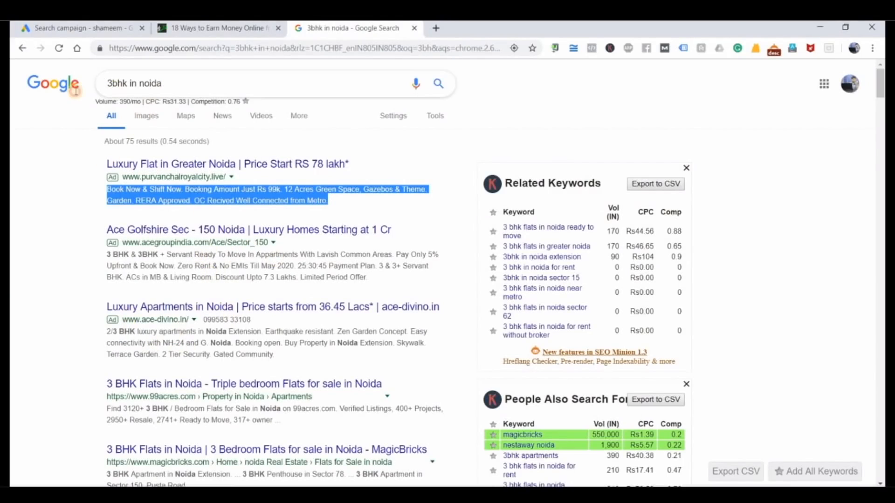
{"action": "left_click_drag", "start_coordinate": [106, 84], "coordinate": [202, 84]}
{"action": "left_click", "coordinate": [141, 83]}
{"action": "left_click_drag", "start_coordinate": [141, 83], "coordinate": [91, 87]}
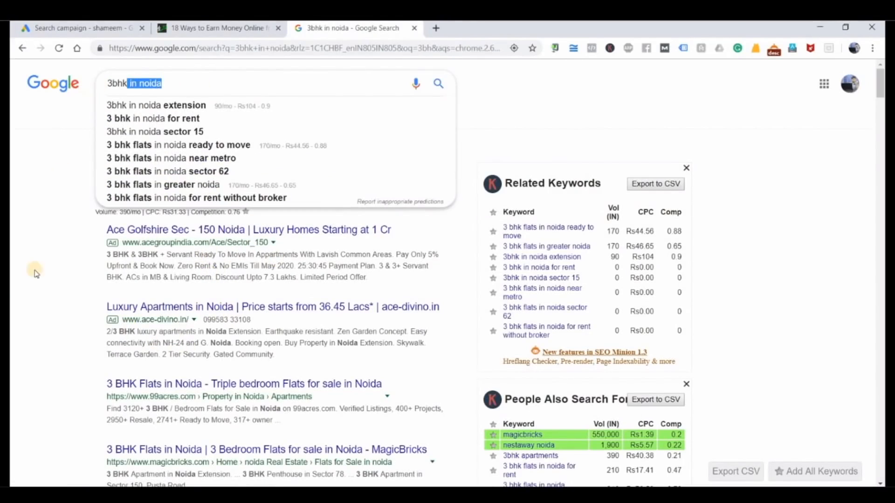
{"action": "left_click", "coordinate": [32, 284]}
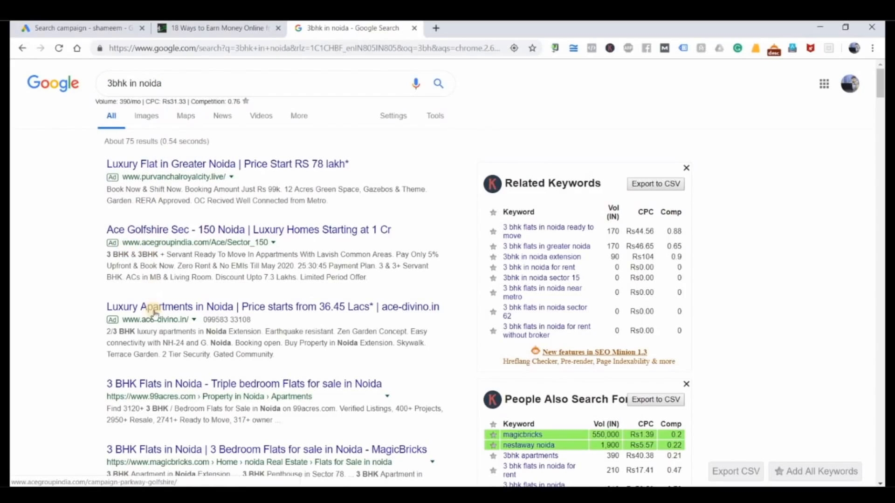
{"action": "left_click", "coordinate": [70, 29]}
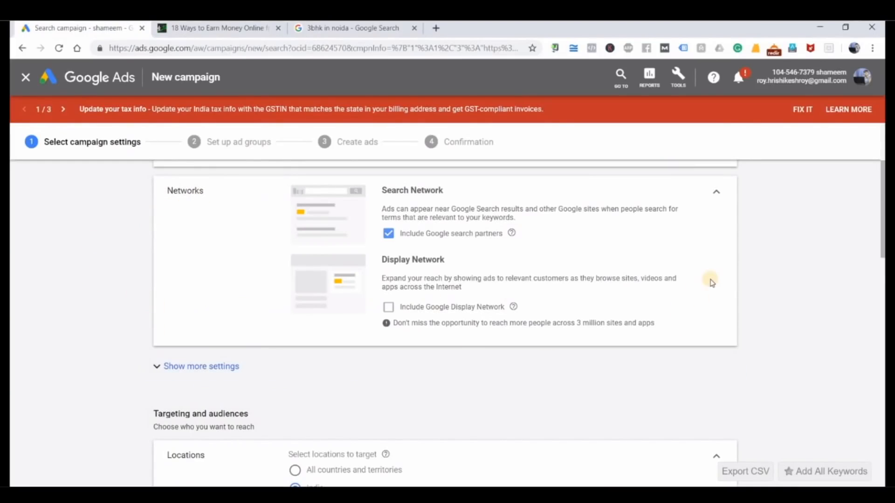
Switch the campaign's locations to custom entries and target Delhi, India (union territory) and Mumbai, Maharashtra, India (city).
{"action": "scroll", "coordinate": [791, 279], "scroll_direction": "down", "scroll_amount": 3}
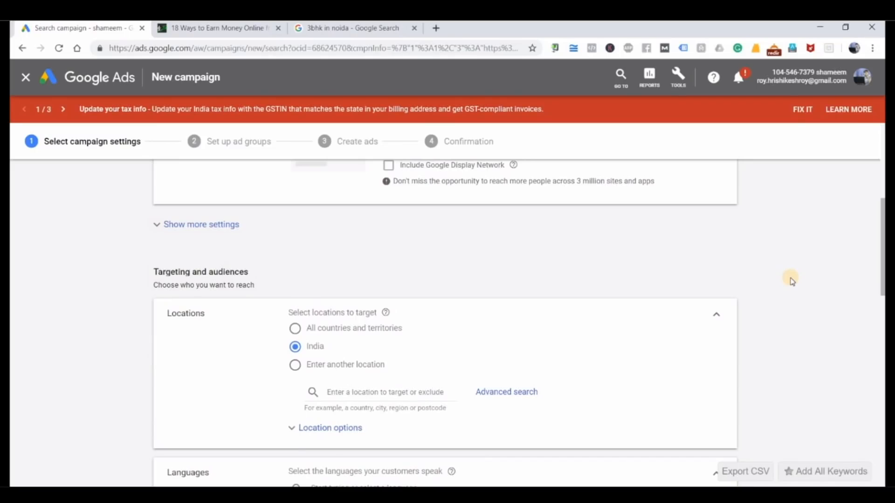
{"action": "scroll", "coordinate": [791, 280], "scroll_direction": "down", "scroll_amount": 2}
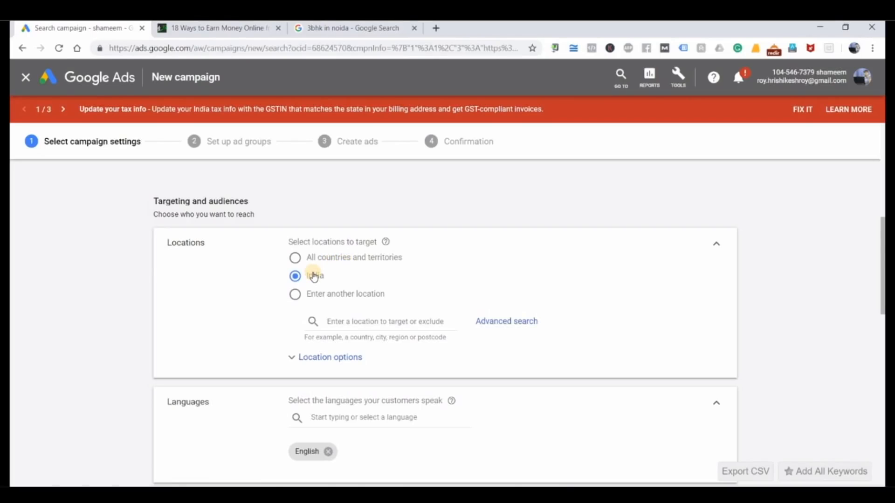
{"action": "left_click", "coordinate": [295, 294]}
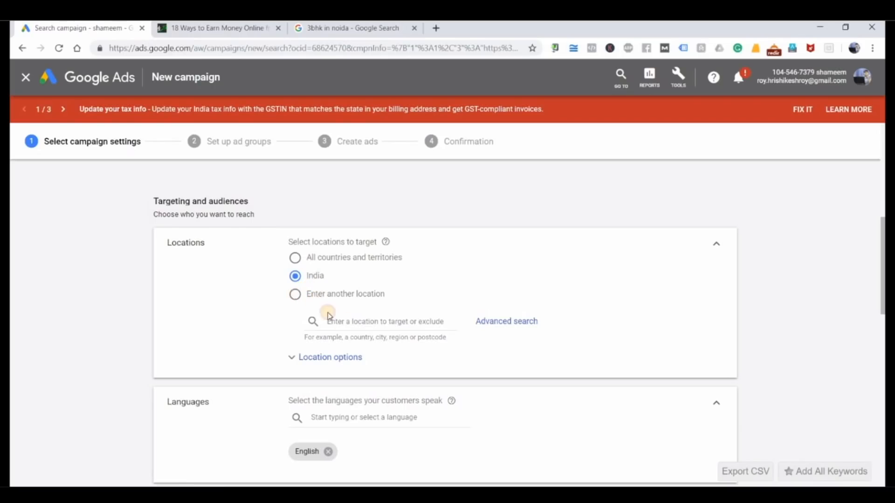
{"action": "left_click", "coordinate": [350, 322]}
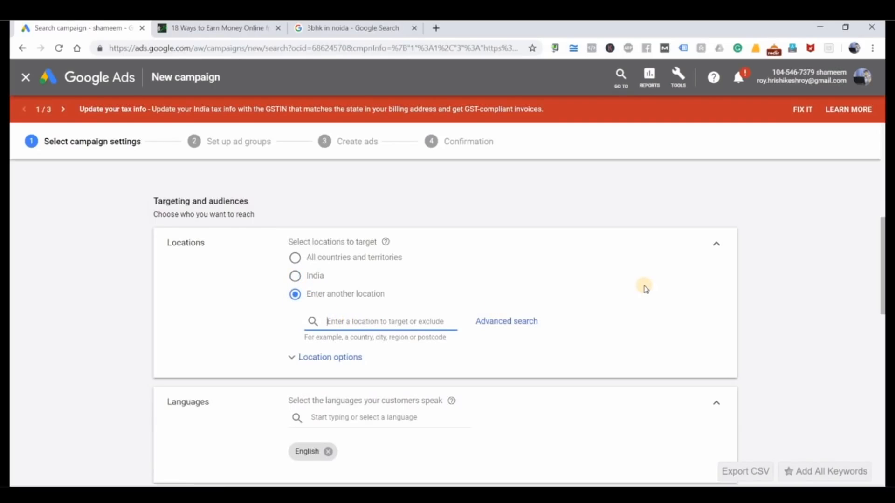
{"action": "type", "text": "delhi"}
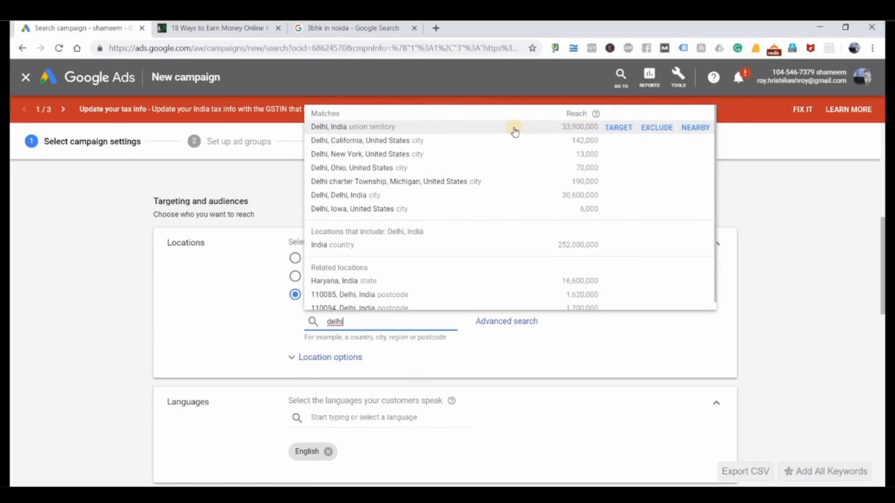
{"action": "left_click", "coordinate": [620, 132]}
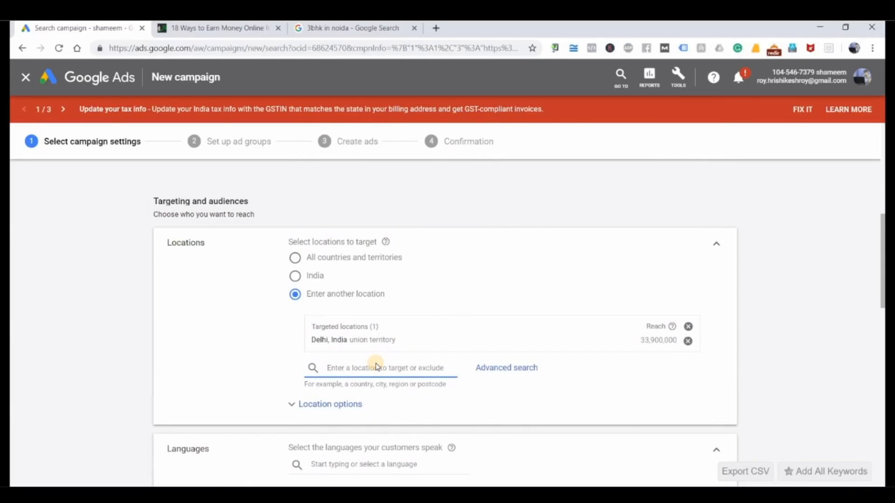
{"action": "type", "text": "mumbai"}
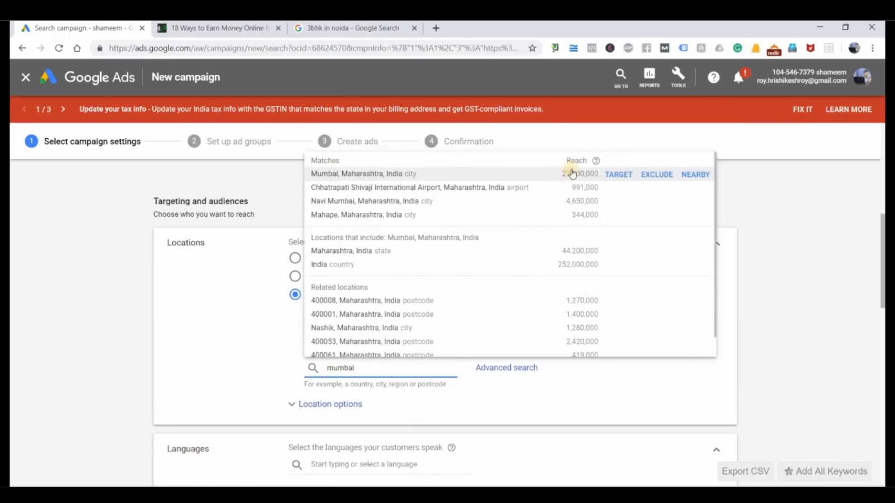
{"action": "left_click", "coordinate": [611, 175]}
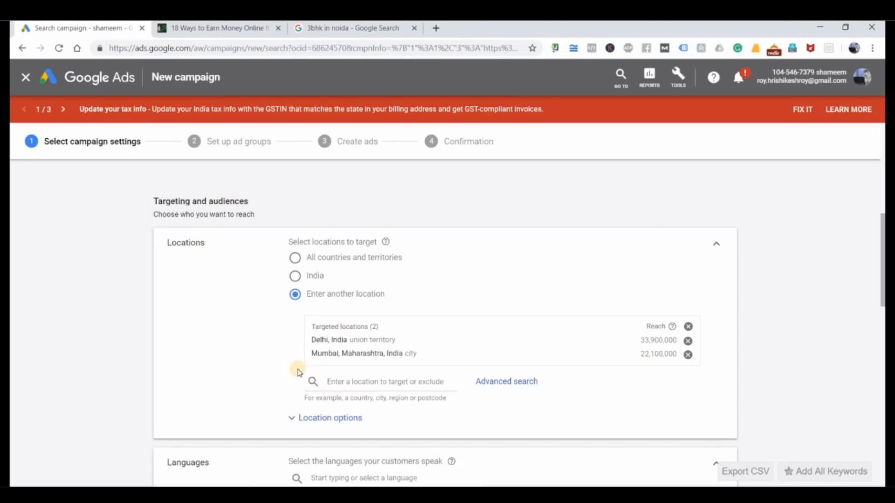
Open the advanced location search and add a radius target of 20 mi around Preet Vihar, Delhi.
{"action": "left_click", "coordinate": [498, 382]}
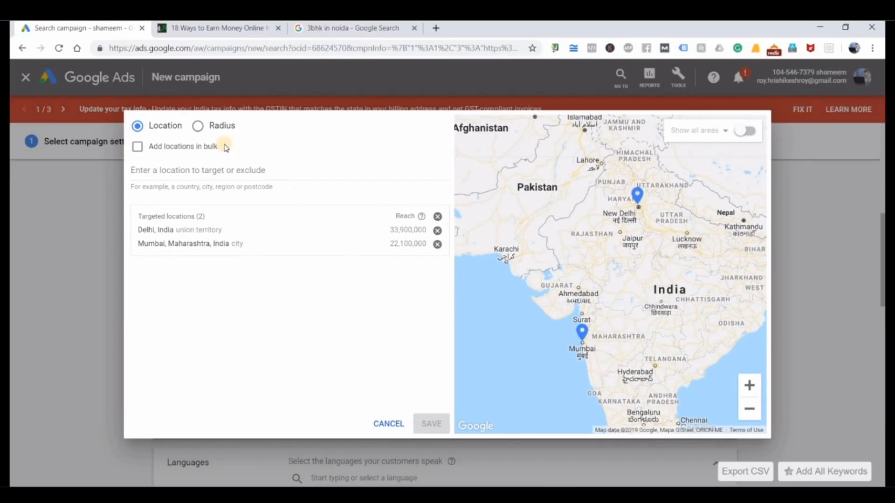
{"action": "left_click", "coordinate": [199, 127]}
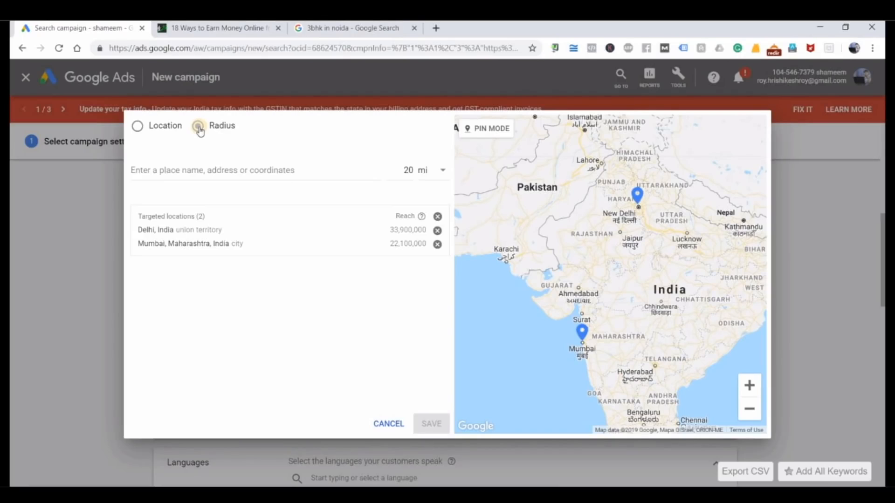
{"action": "left_click", "coordinate": [279, 171]}
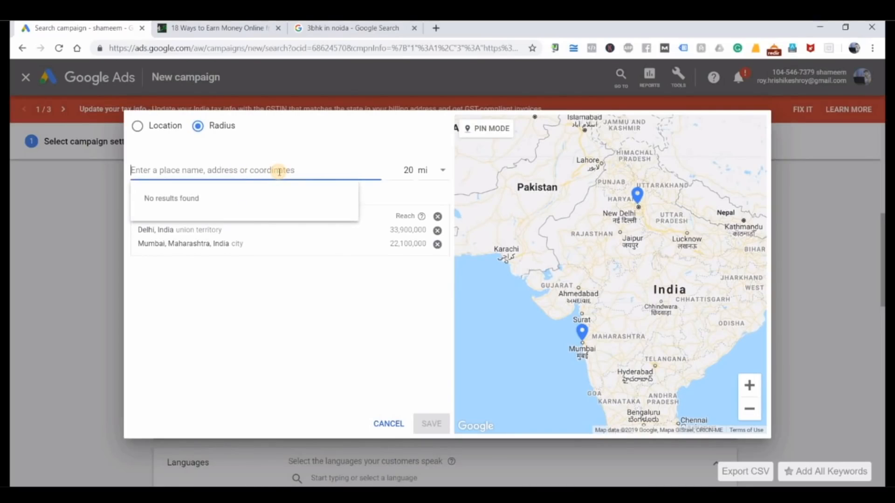
{"action": "type", "text": "preet vihar"}
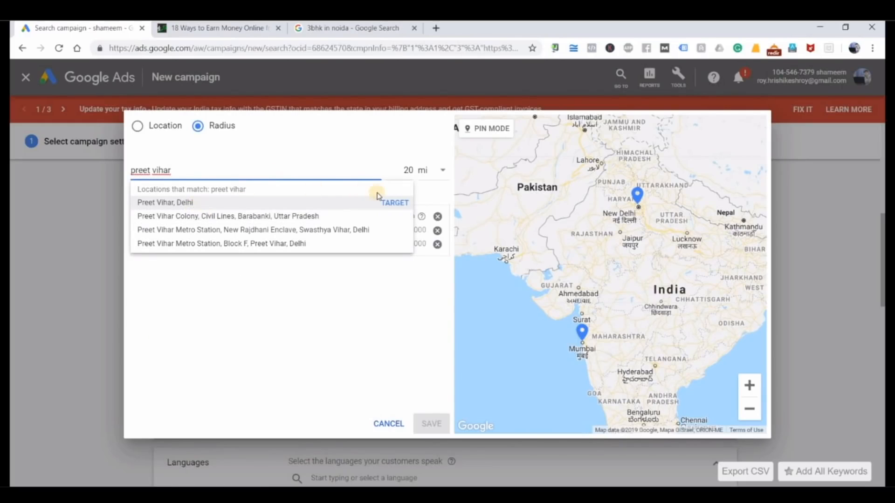
{"action": "left_click", "coordinate": [395, 204]}
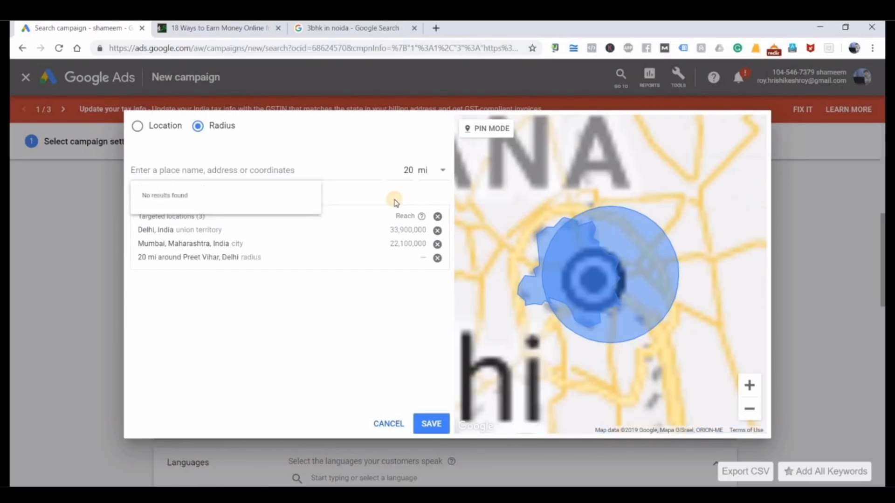
Try to change the Preet Vihar radius to 10 km through the distance setting for new radius targets.
{"action": "left_click", "coordinate": [430, 172]}
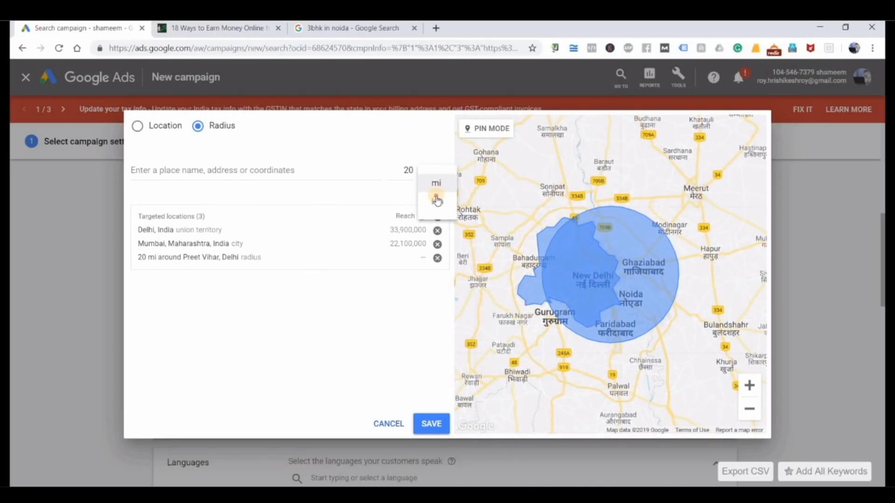
{"action": "left_click", "coordinate": [437, 200]}
{"action": "double_click", "coordinate": [407, 170]}
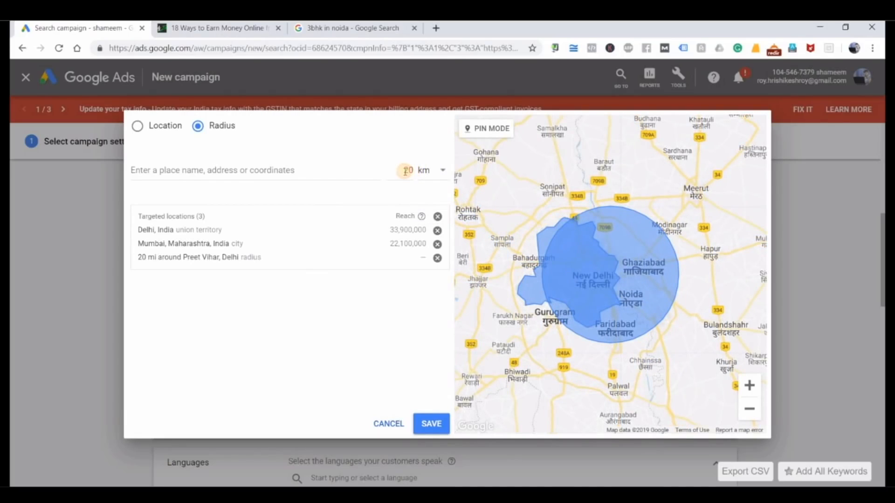
{"action": "type", "text": "10"}
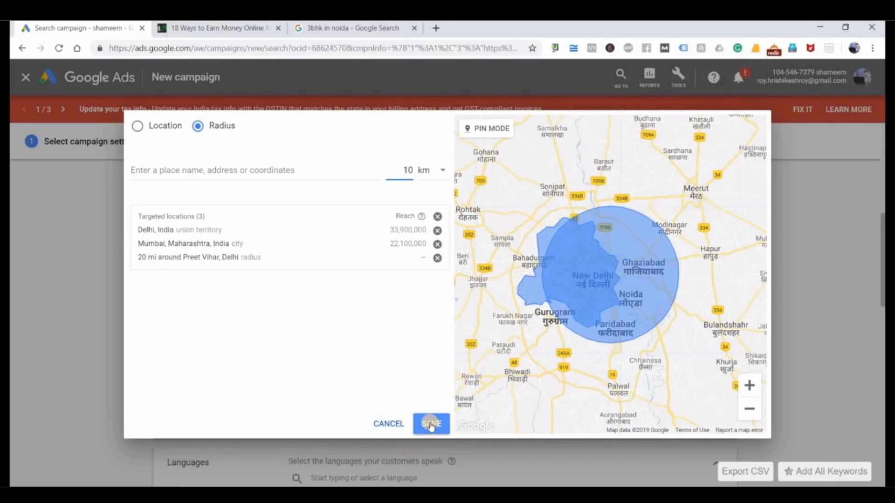
{"action": "left_click", "coordinate": [385, 375]}
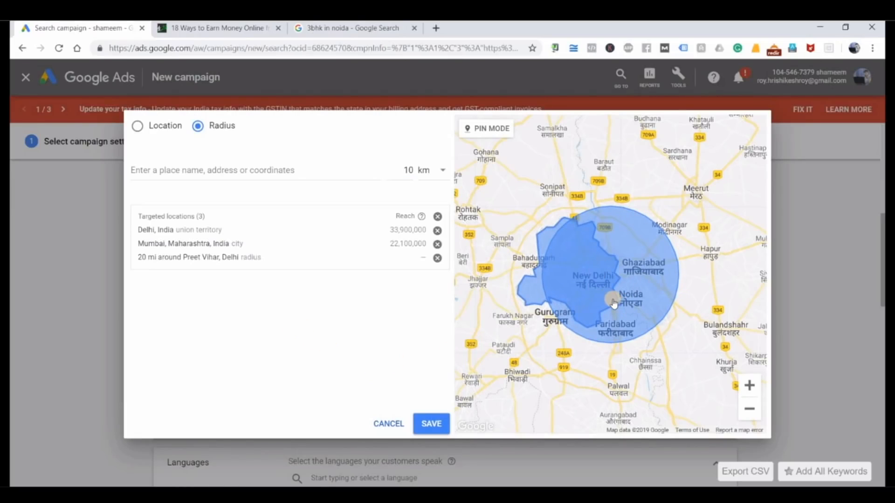
{"action": "left_click", "coordinate": [286, 170]}
{"action": "left_click", "coordinate": [326, 279]}
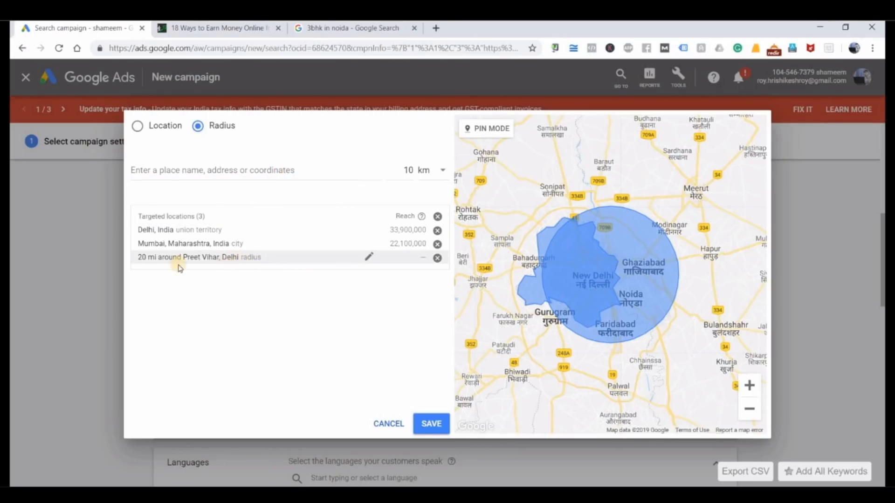
Edit the existing Preet Vihar target's radius to 10 km and save the targeted locations.
{"action": "left_click", "coordinate": [365, 257]}
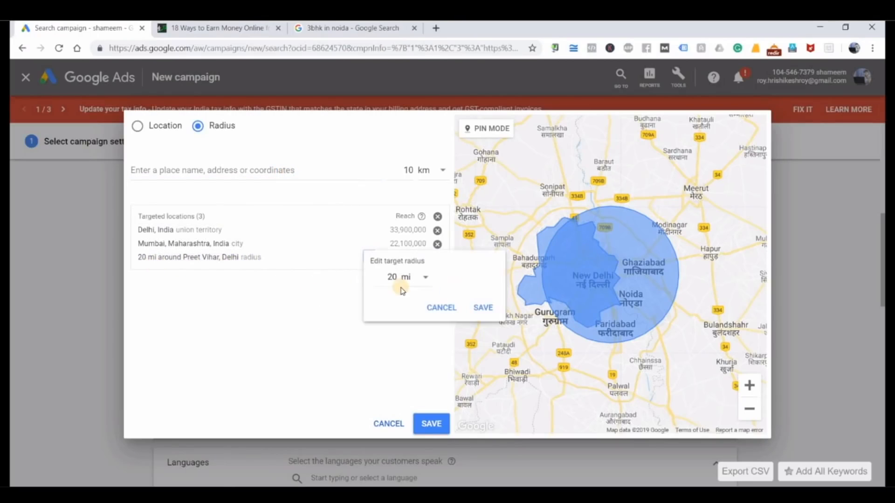
{"action": "left_click", "coordinate": [412, 281]}
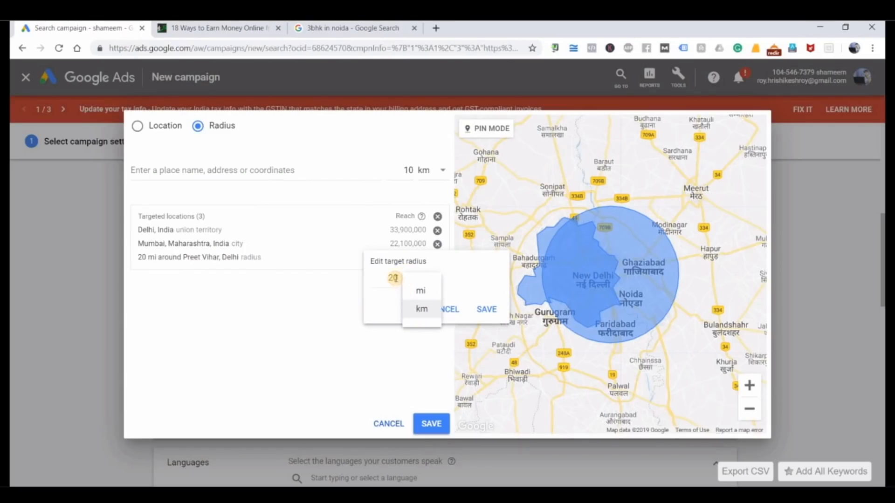
{"action": "left_click", "coordinate": [420, 309]}
{"action": "left_click", "coordinate": [381, 280]}
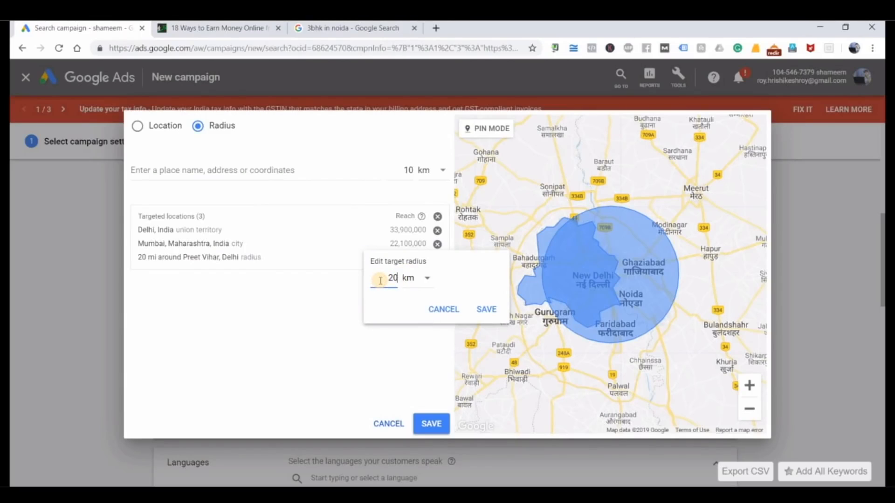
{"action": "key", "text": "BackSpace"}
{"action": "key", "text": "BackSpace"}
{"action": "type", "text": "10"}
{"action": "left_click", "coordinate": [486, 309]}
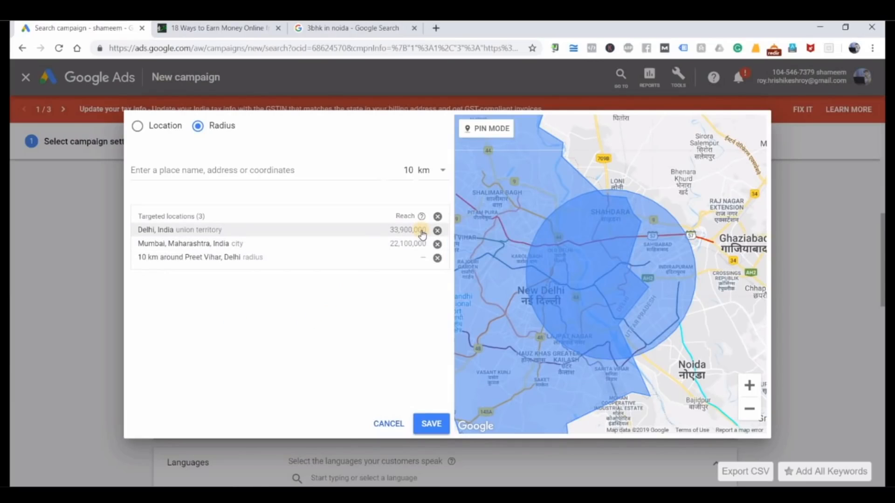
{"action": "left_click", "coordinate": [431, 424]}
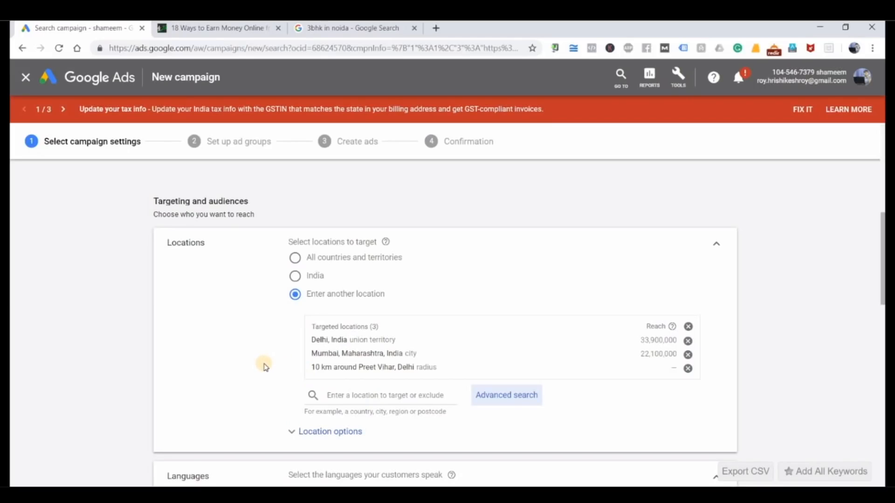
Keep English as the language, open the campaign's audience selection and search the audiences for "job".
{"action": "scroll", "coordinate": [83, 375], "scroll_direction": "down", "scroll_amount": 3}
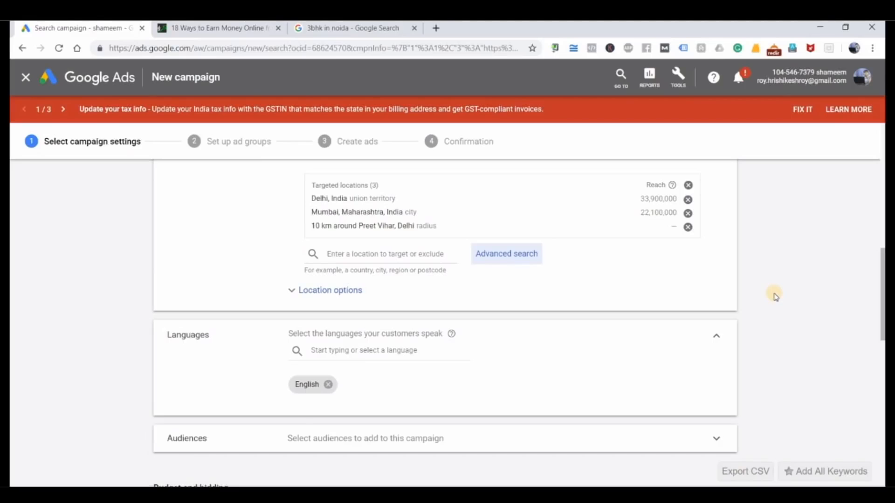
{"action": "scroll", "coordinate": [775, 297], "scroll_direction": "down", "scroll_amount": 3}
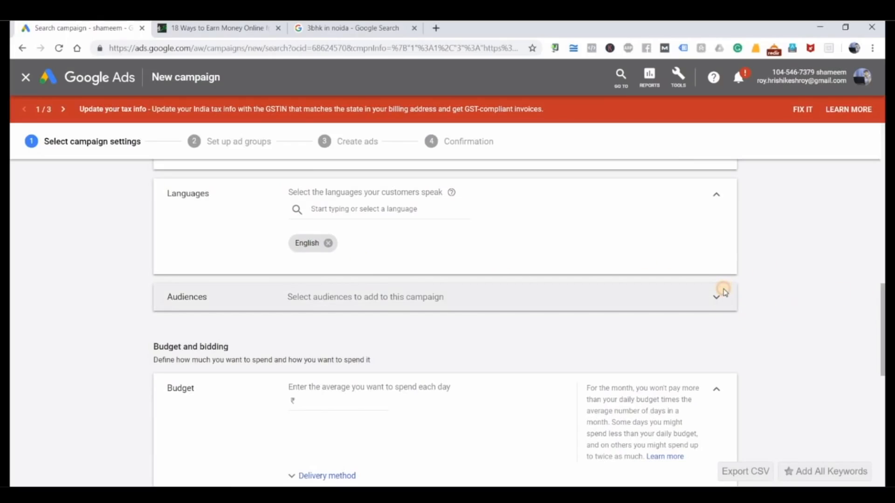
{"action": "left_click", "coordinate": [328, 298]}
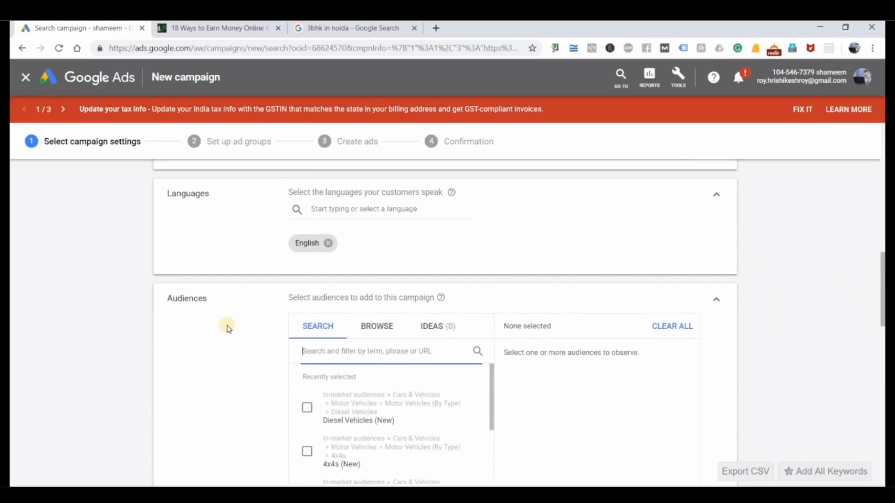
{"action": "scroll", "coordinate": [228, 328], "scroll_direction": "down", "scroll_amount": 1}
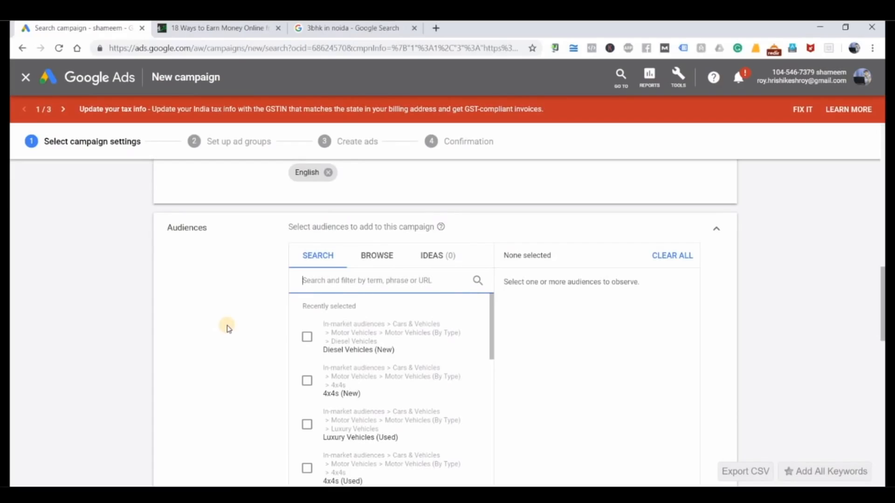
{"action": "scroll", "coordinate": [228, 327], "scroll_direction": "down", "scroll_amount": 1}
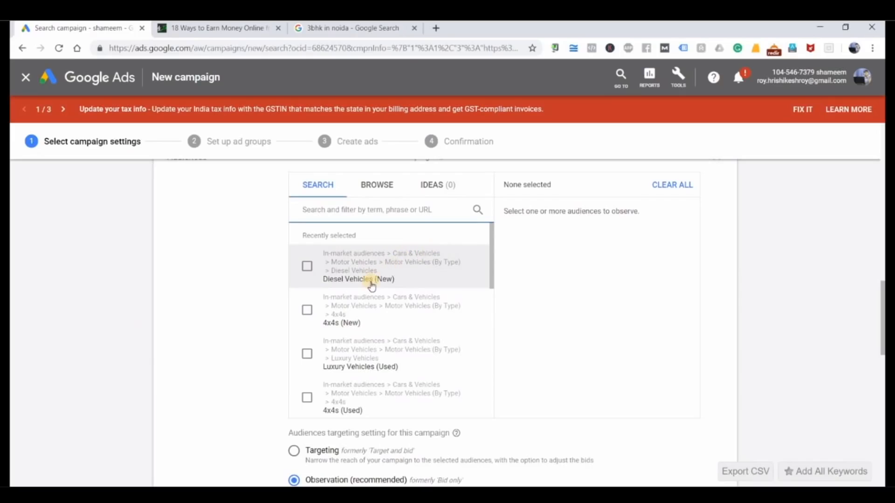
{"action": "left_click", "coordinate": [361, 208]}
{"action": "type", "text": "job"}
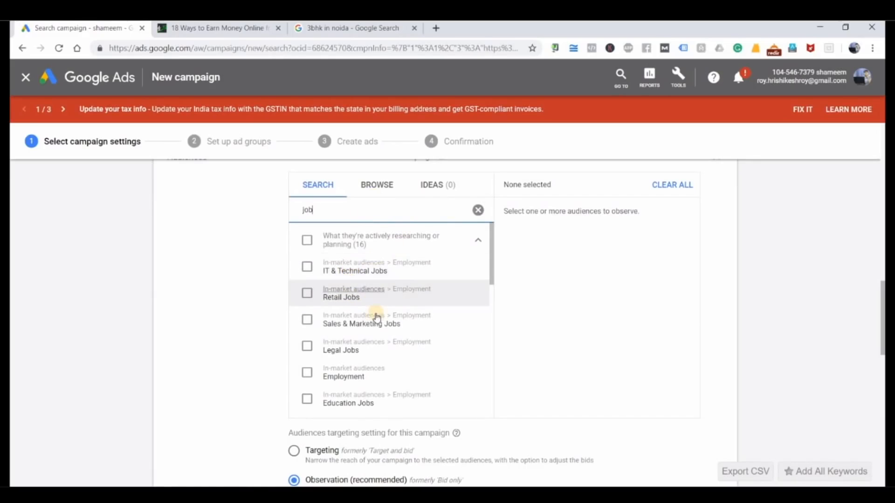
Select the in-market audiences IT & Technical Jobs, Retail Jobs, Sales & Marketing Jobs, Legal Jobs, Employment and Education Jobs.
{"action": "left_click", "coordinate": [311, 266]}
{"action": "left_click", "coordinate": [307, 294]}
{"action": "left_click", "coordinate": [307, 319]}
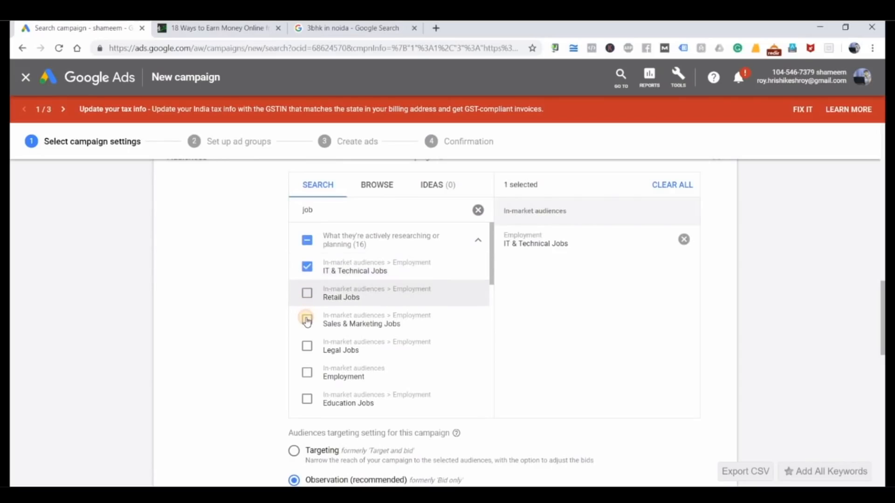
{"action": "left_click", "coordinate": [307, 347]}
{"action": "left_click", "coordinate": [307, 373]}
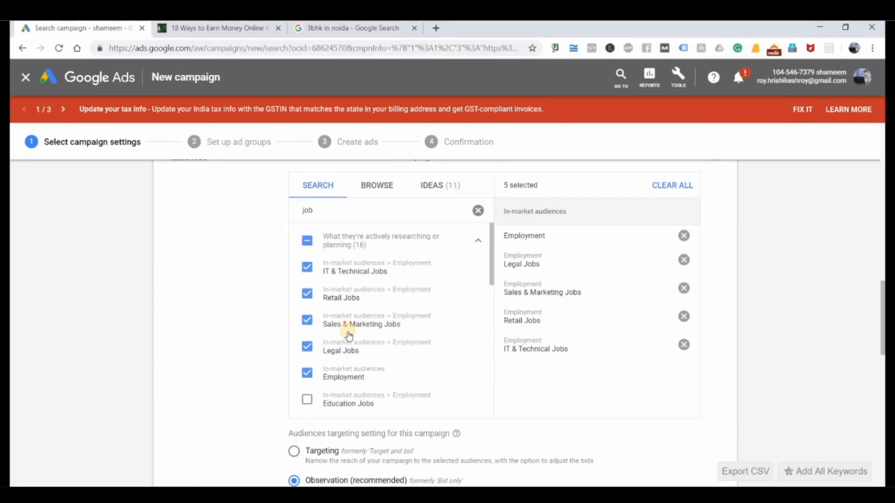
{"action": "scroll", "coordinate": [349, 334], "scroll_direction": "down", "scroll_amount": 2}
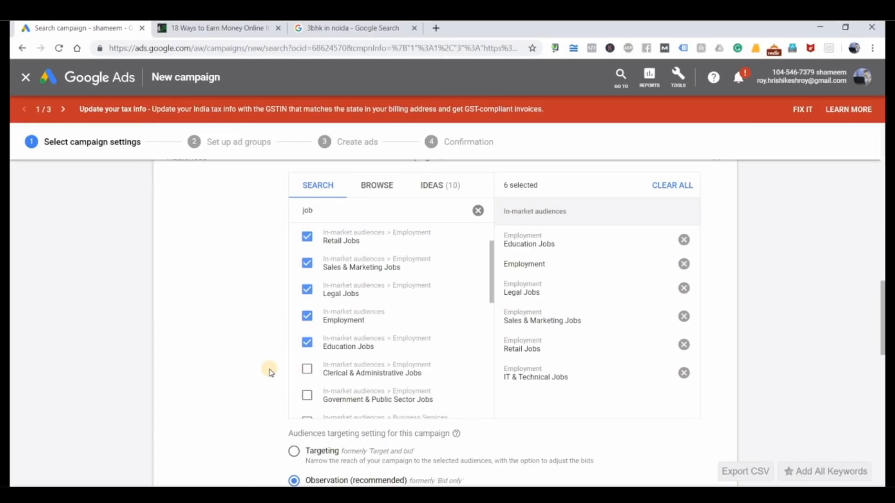
Check the 3bhk in noida search results, return to the campaign, remove all selected in-market audiences and collapse the Audiences section.
{"action": "left_click", "coordinate": [369, 32]}
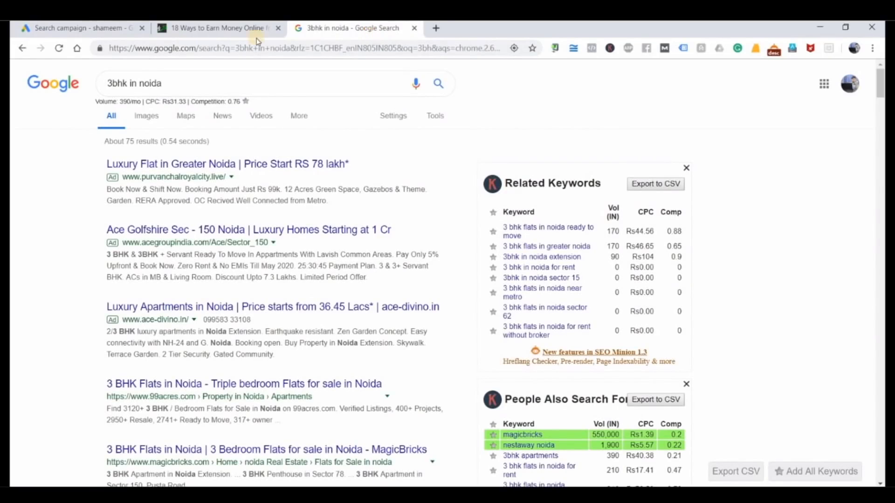
{"action": "left_click", "coordinate": [106, 30]}
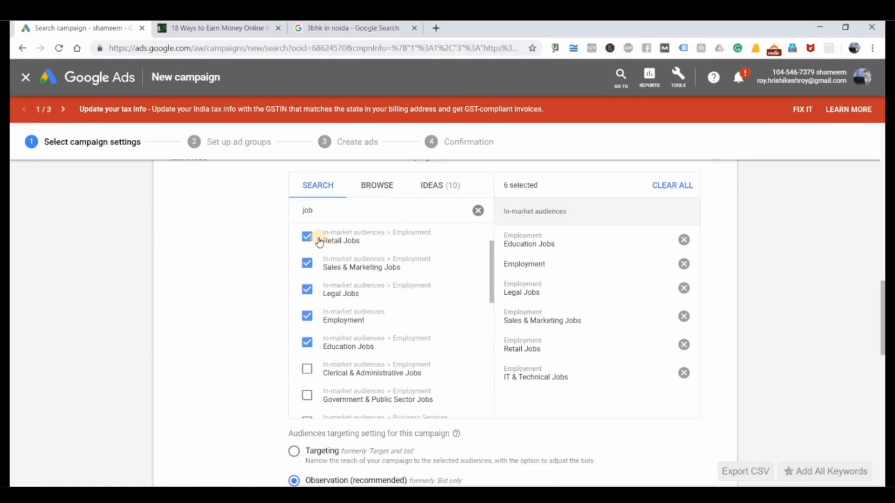
{"action": "left_click", "coordinate": [683, 261]}
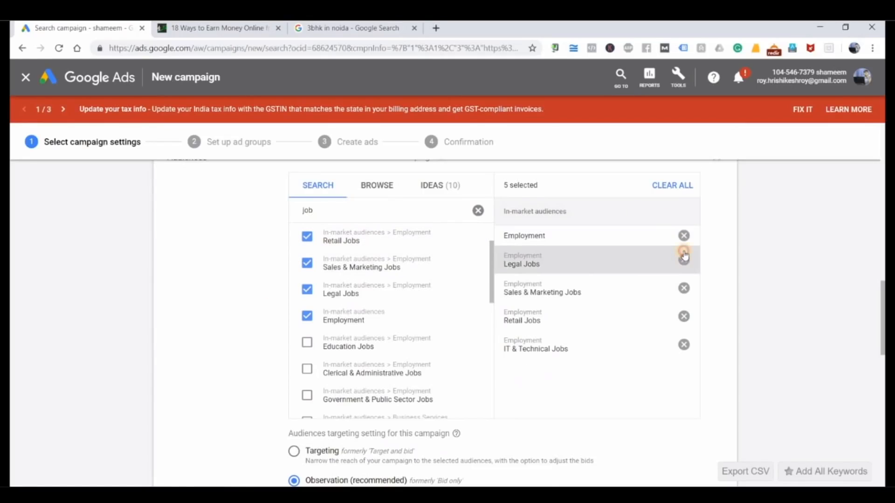
{"action": "left_click", "coordinate": [682, 254]}
{"action": "left_click", "coordinate": [684, 240]}
{"action": "left_click", "coordinate": [682, 240]}
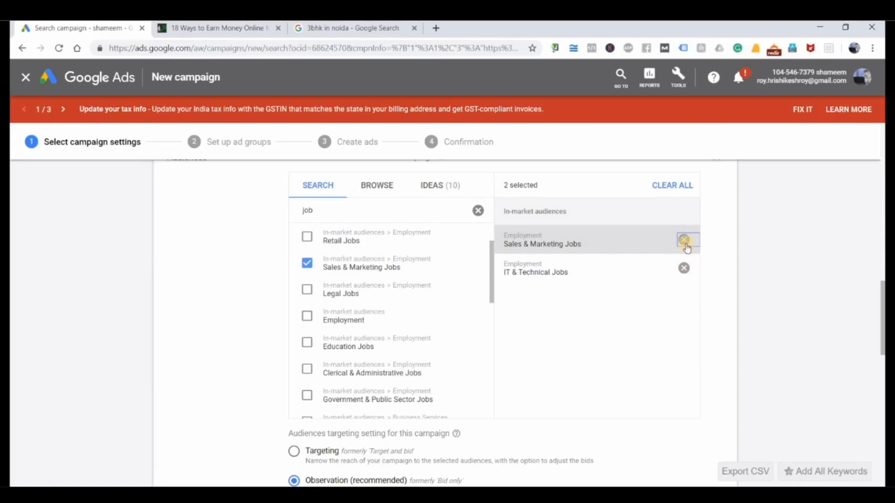
{"action": "left_click", "coordinate": [682, 240]}
{"action": "scroll", "coordinate": [746, 322], "scroll_direction": "up", "scroll_amount": 3}
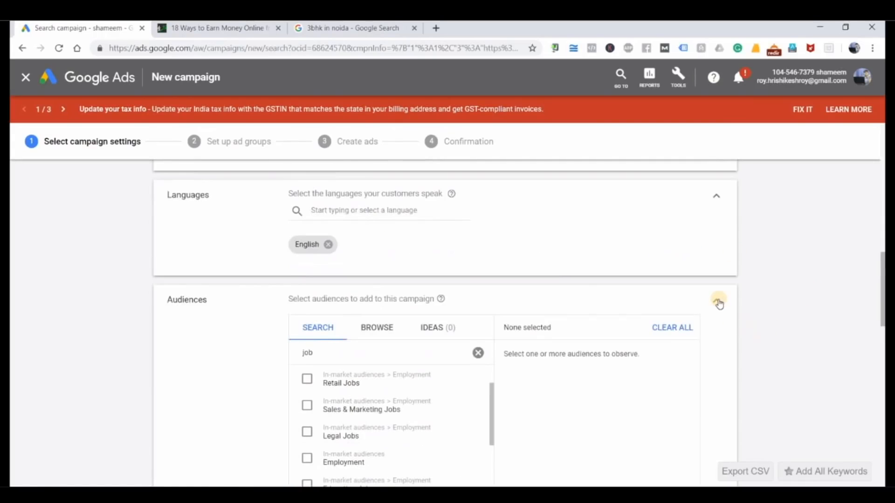
{"action": "left_click", "coordinate": [716, 299]}
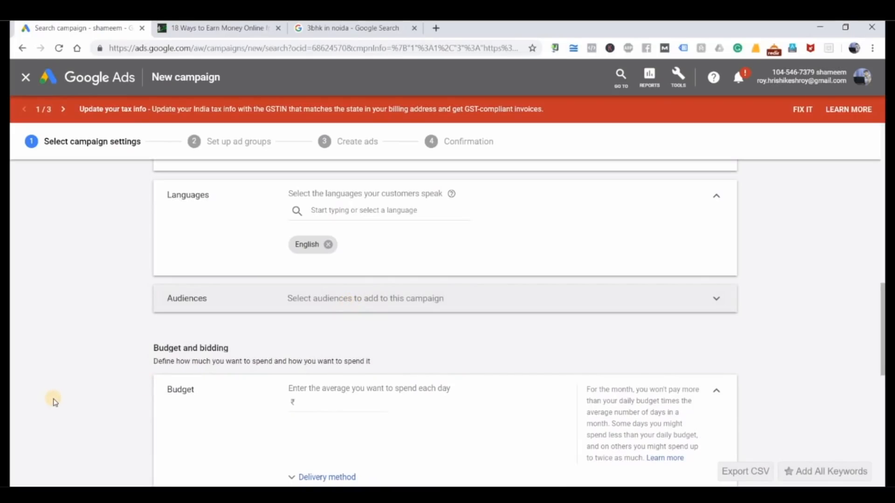
Switch to the Notepad notes and add a Budget heading below the Ad copies line, with an indented line under it.
{"action": "scroll", "coordinate": [51, 401], "scroll_direction": "down", "scroll_amount": 2}
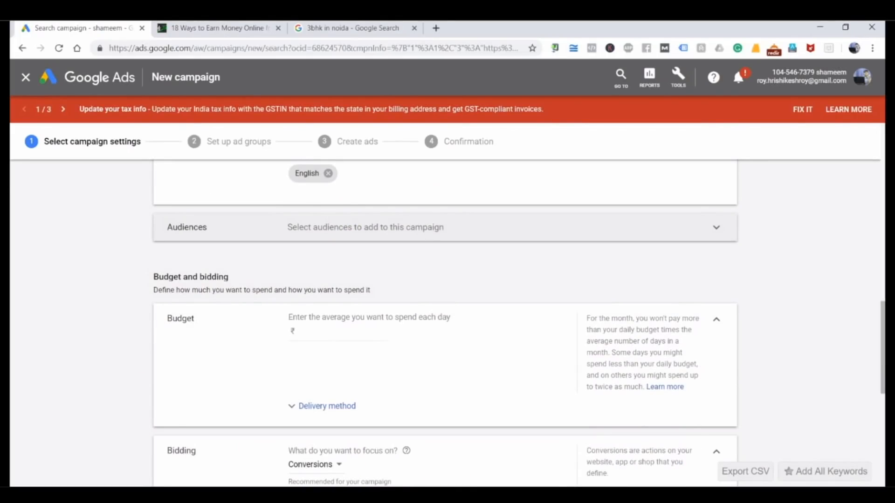
{"action": "key", "text": "alt+Tab"}
{"action": "left_click", "coordinate": [280, 400]}
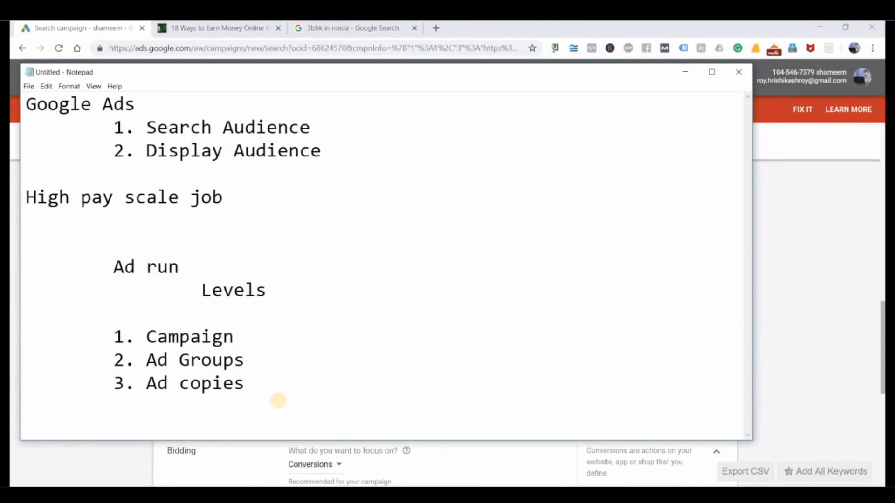
{"action": "key", "text": "Return"}
{"action": "key", "text": "Return"}
{"action": "type", "text": "Budget"}
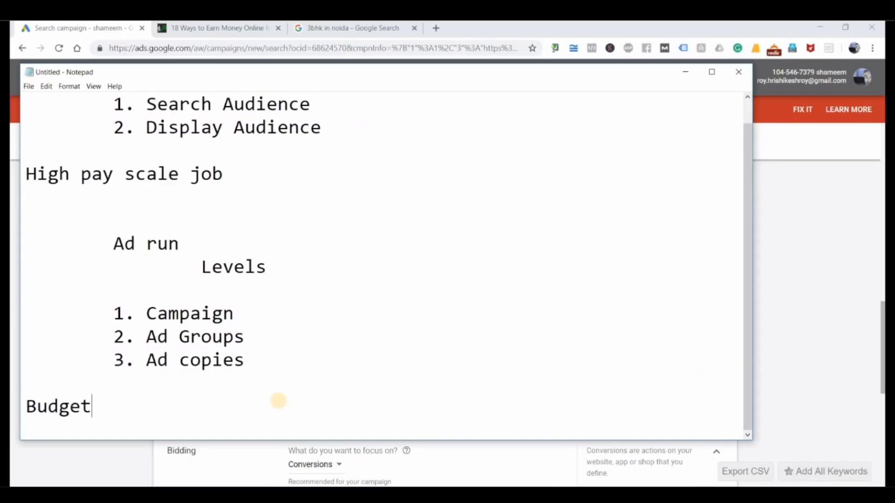
{"action": "key", "text": "Return"}
{"action": "key", "text": "Tab"}
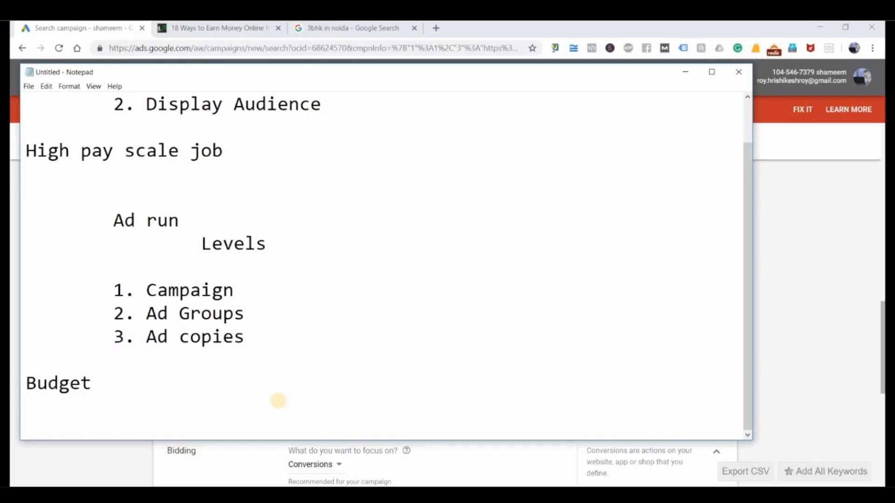
Write the range Rs.100 - 10,00,000 under the Budget heading in the notes.
{"action": "type", "text": "Rs.1000"}
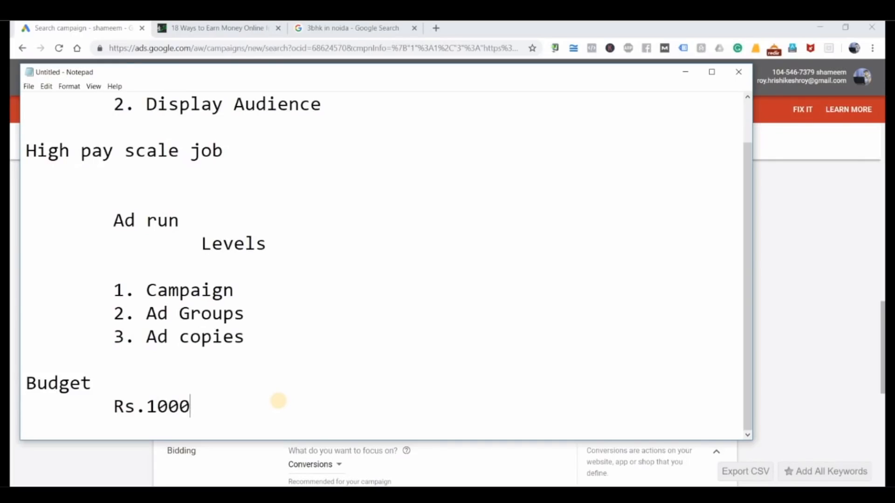
{"action": "type", "text": "00"}
{"action": "key", "text": "BackSpace"}
{"action": "key", "text": "BackSpace"}
{"action": "key", "text": "BackSpace"}
{"action": "key", "text": "BackSpace"}
{"action": "key", "text": "BackSpace"}
{"action": "key", "text": "BackSpace"}
{"action": "type", "text": "100 - 10,000"}
{"action": "key", "text": "BackSpace"}
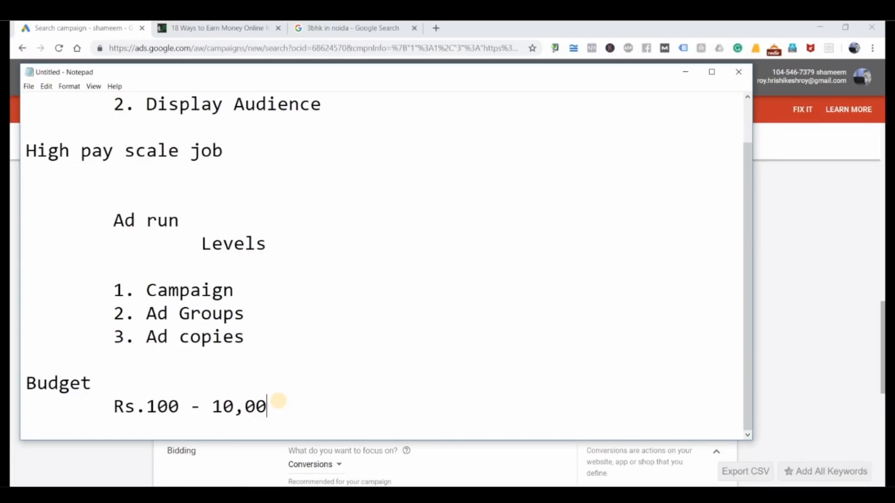
{"action": "type", "text": ",000"}
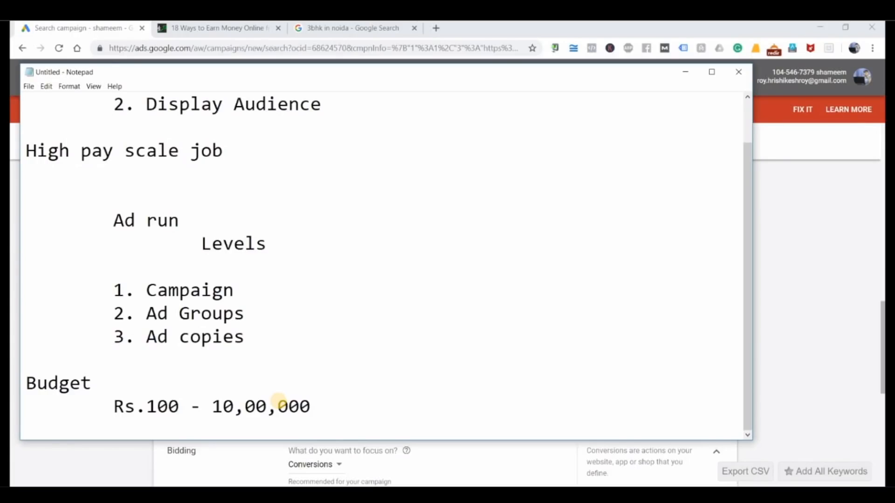
Return to the Google Ads campaign and set the average daily budget to ₹1000.
{"action": "key", "text": "alt+Tab"}
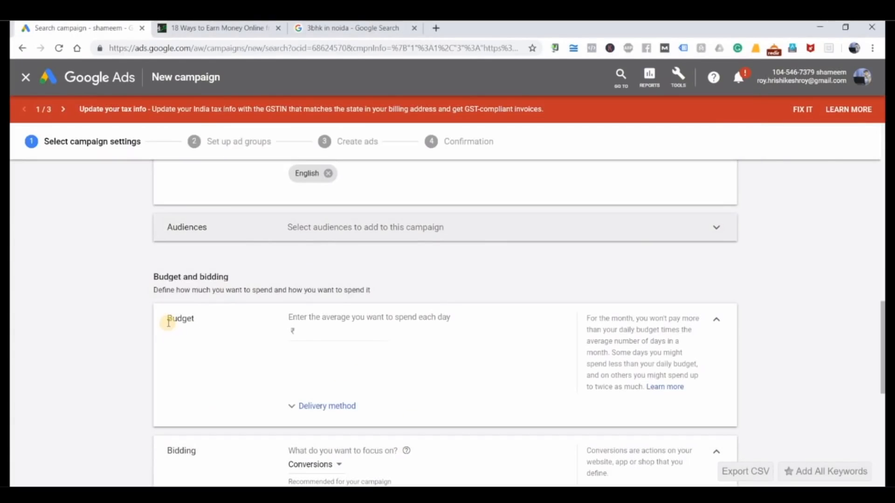
{"action": "left_click", "coordinate": [305, 332]}
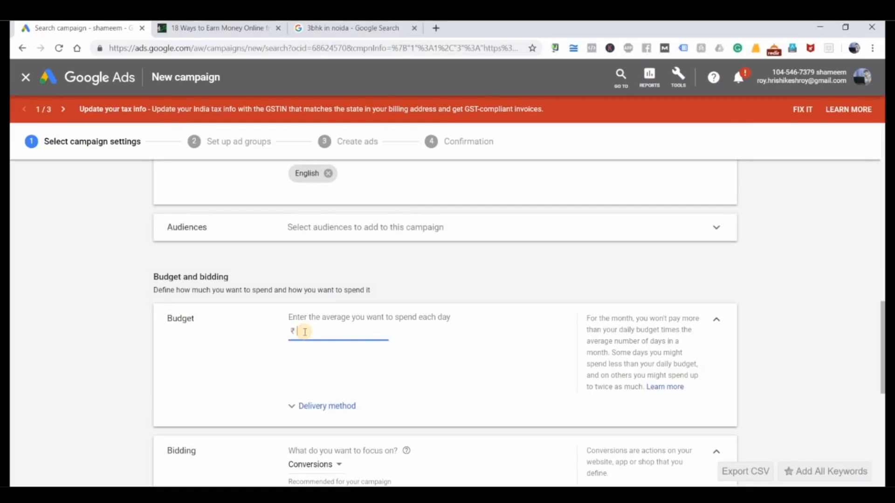
{"action": "type", "text": "1000"}
{"action": "scroll", "coordinate": [266, 348], "scroll_direction": "down", "scroll_amount": 5}
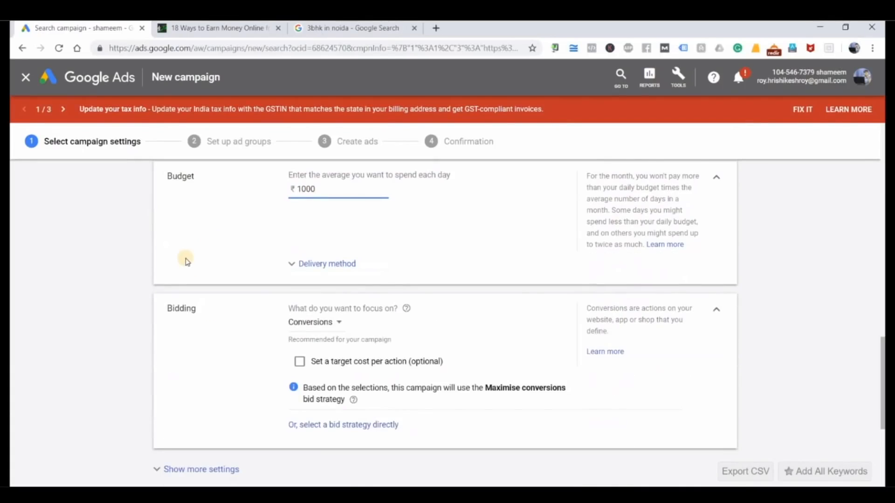
View the Sure Job article page, and examine the search query and ads in the 3bhk in noida Google results.
{"action": "left_click", "coordinate": [245, 25]}
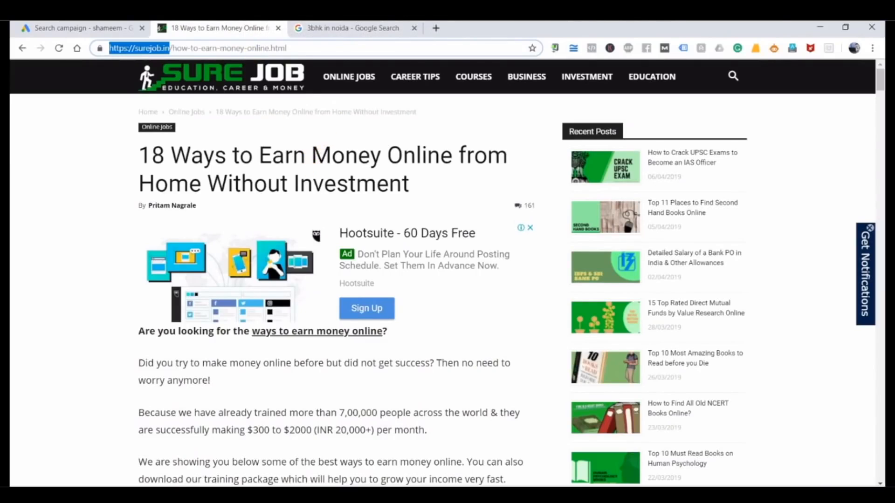
{"action": "left_click", "coordinate": [370, 28]}
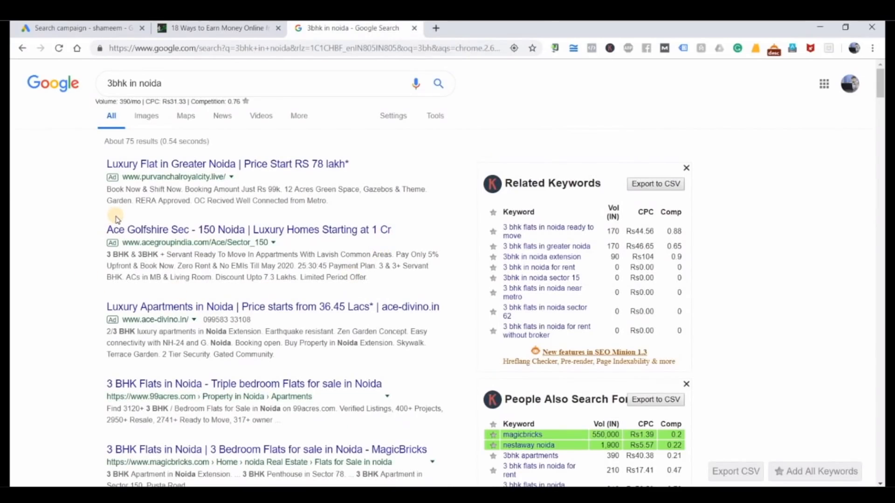
{"action": "left_click", "coordinate": [104, 83]}
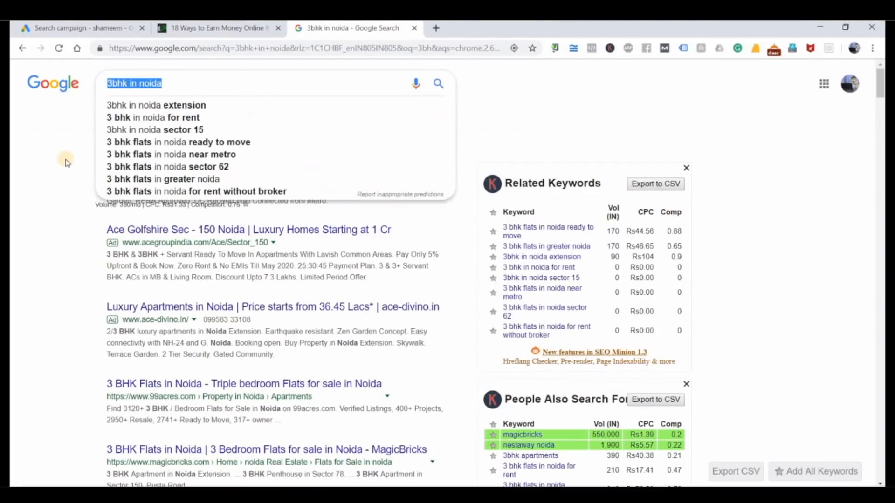
{"action": "left_click", "coordinate": [42, 212]}
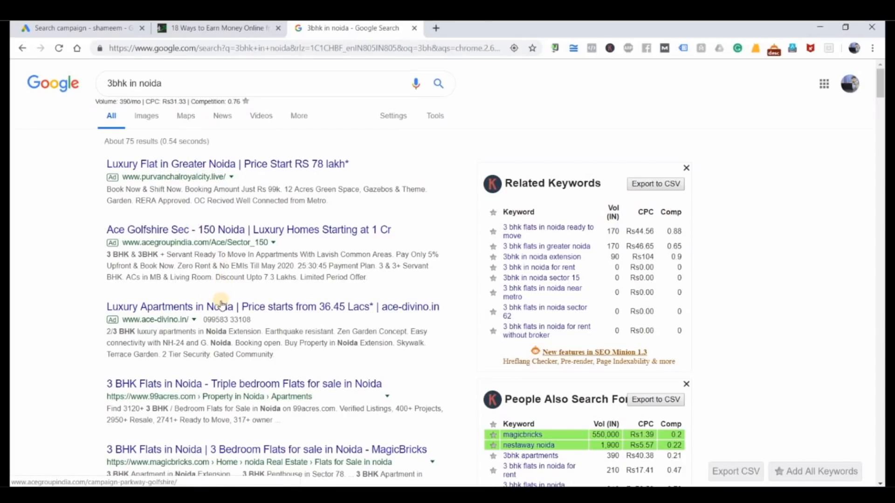
Return to the campaign settings, set the bidding focus to Clicks and open the maximum CPC bid limit for entry.
{"action": "left_click", "coordinate": [87, 34]}
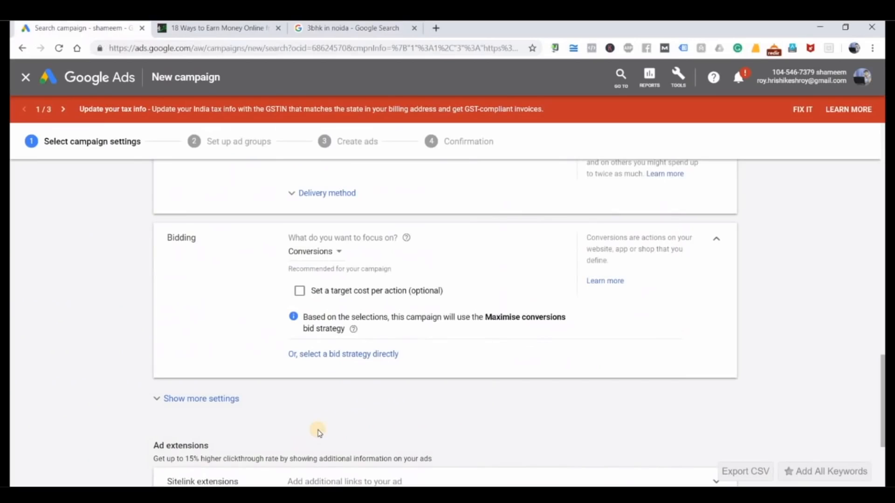
{"action": "left_click", "coordinate": [331, 255]}
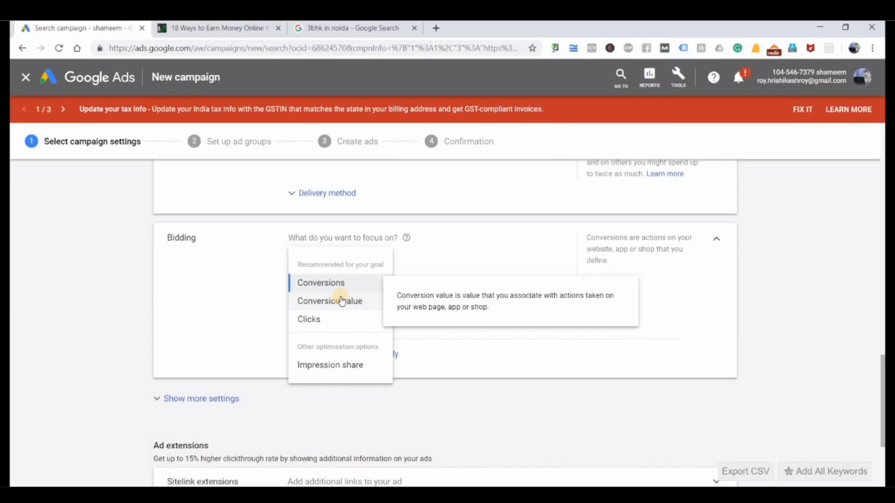
{"action": "left_click", "coordinate": [320, 325]}
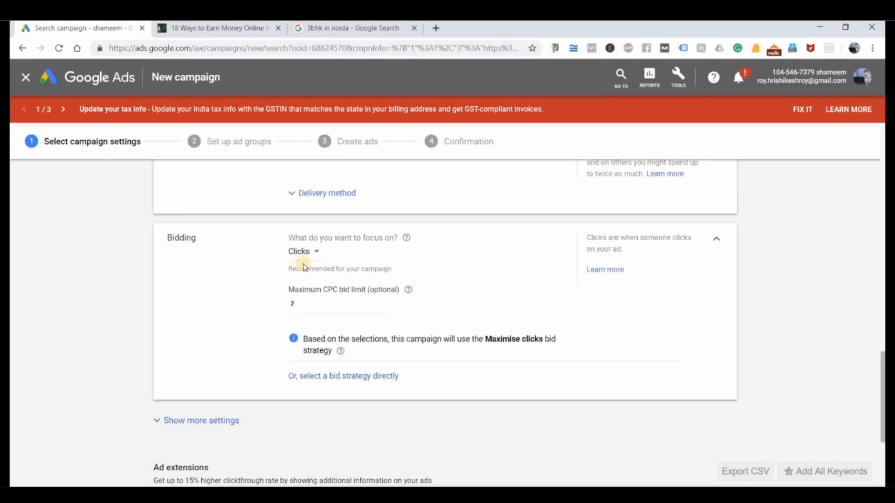
{"action": "left_click", "coordinate": [319, 307]}
Switch to the Notepad notes and add the line "CPC - Rs.10" below the budget range.
{"action": "key", "text": "alt+Tab"}
{"action": "key", "text": "Return"}
{"action": "key", "text": "Return"}
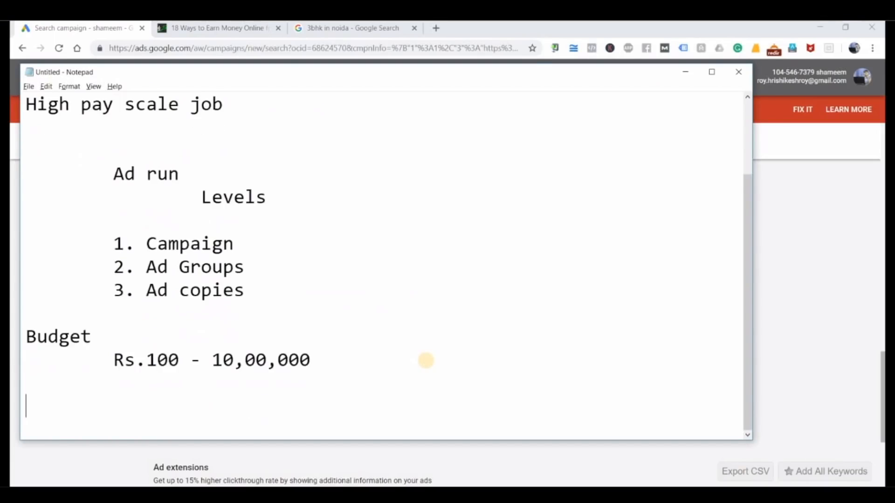
{"action": "key", "text": "Return"}
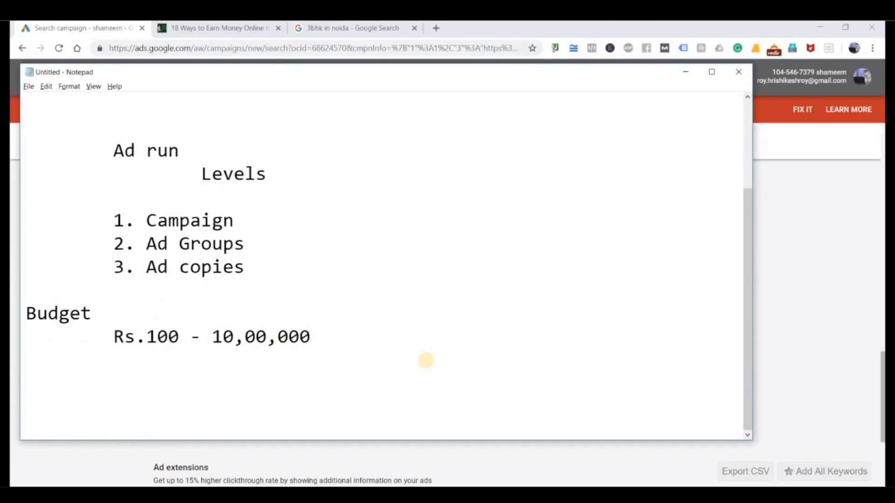
{"action": "type", "text": "CPC - 10"}
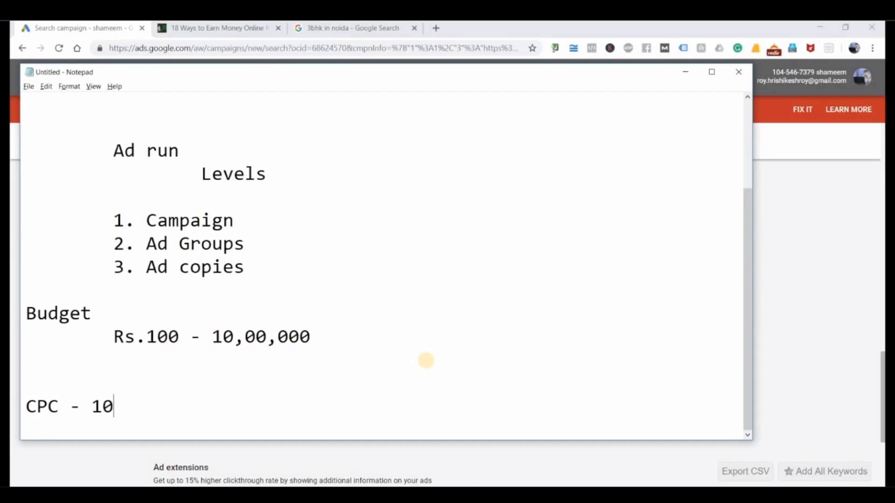
{"action": "key", "text": "BackSpace"}
{"action": "key", "text": "BackSpace"}
{"action": "type", "text": "Rs."}
{"action": "type", "text": "10"}
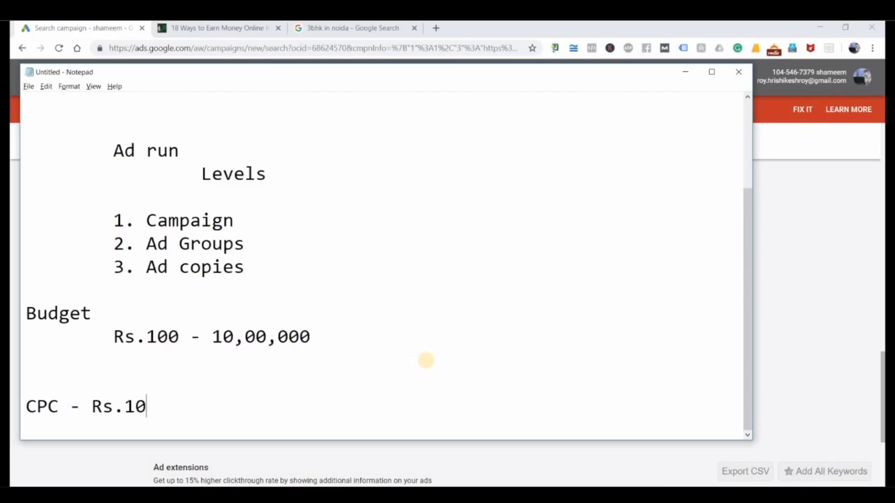
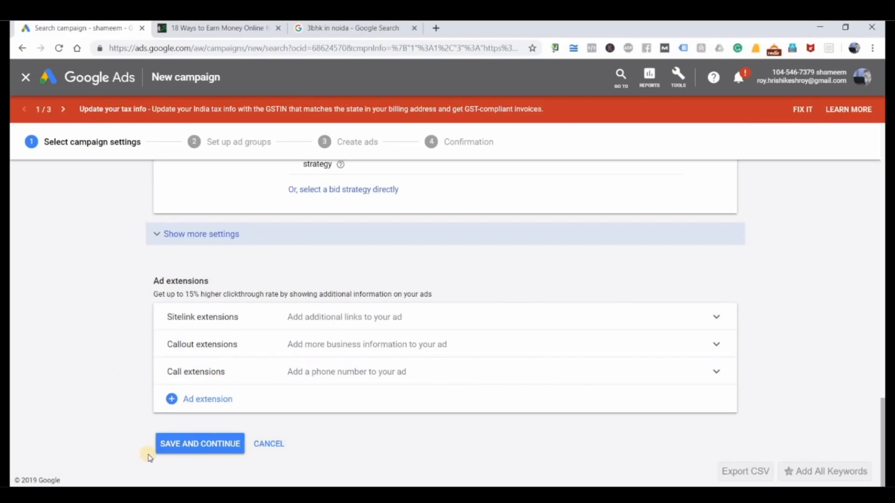
Save the campaign settings to continue to ad group setup, and highlight the Ad Groups level in the Notepad notes before returning.
{"action": "left_click", "coordinate": [195, 445]}
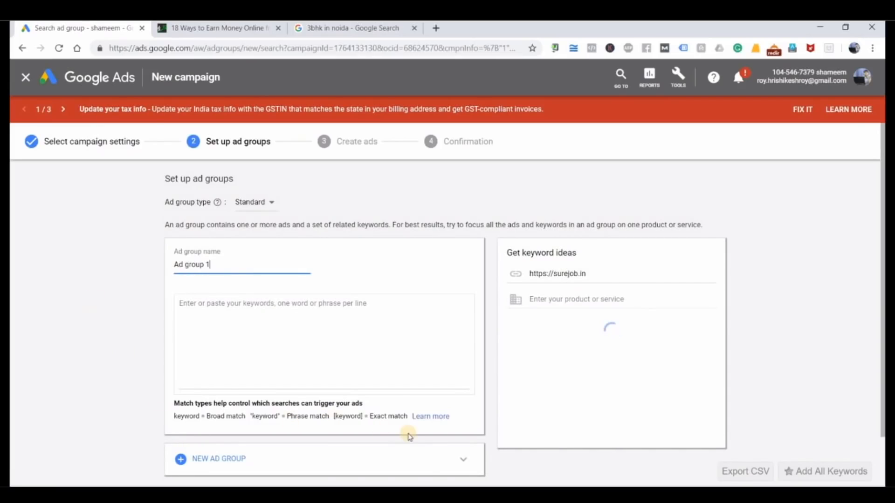
{"action": "key", "text": "alt+Tab"}
{"action": "left_click_drag", "start_coordinate": [147, 246], "coordinate": [247, 235]}
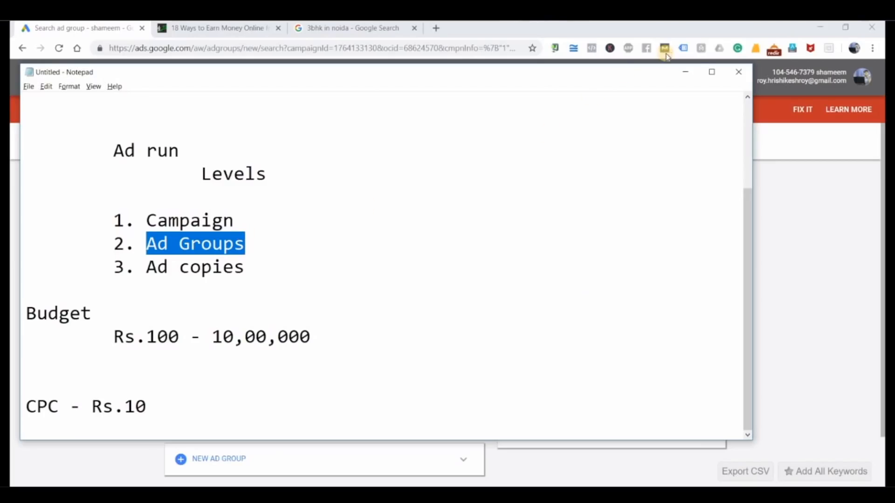
{"action": "key", "text": "alt+Tab"}
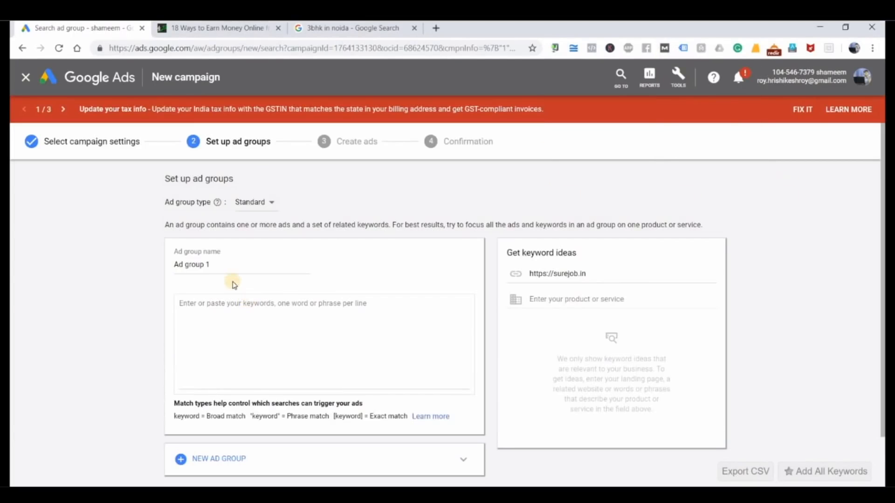
Name the ad group Digital Marketing Jobs and enter "digital marketing jobs" as its first keyword.
{"action": "key", "text": "ctrl+a"}
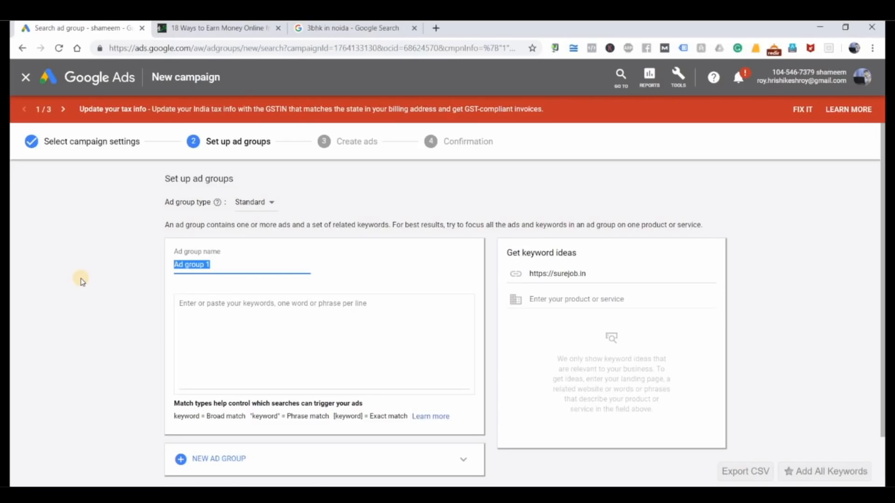
{"action": "type", "text": "Job"}
{"action": "key", "text": "BackSpace"}
{"action": "key", "text": "BackSpace"}
{"action": "key", "text": "BackSpace"}
{"action": "type", "text": "Digital Marketing Jobs"}
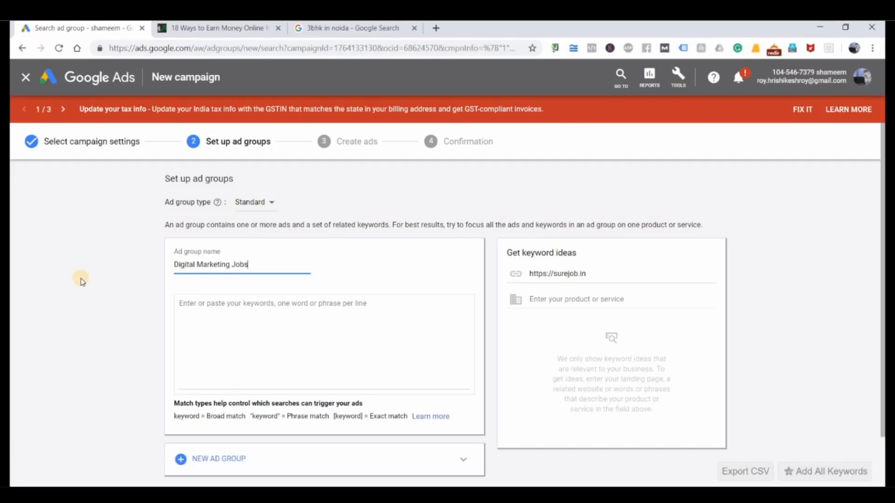
{"action": "left_click", "coordinate": [217, 313]}
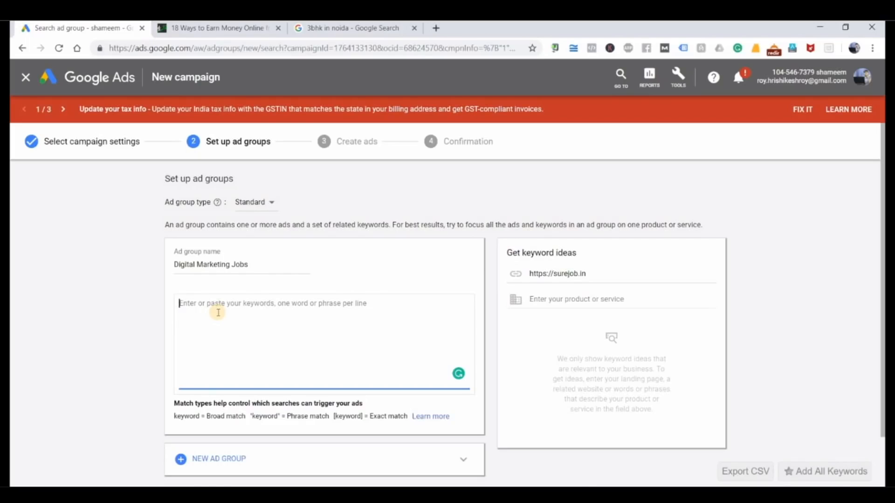
{"action": "type", "text": "digital marketing jobs"}
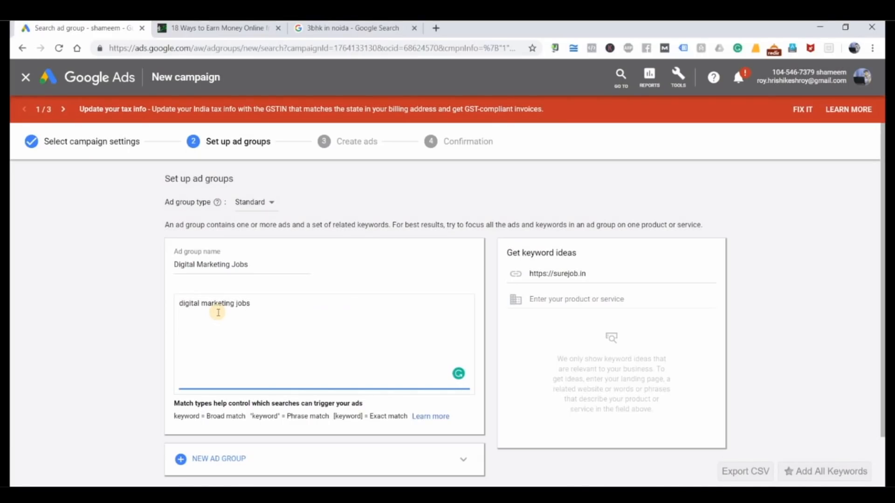
Add "Seo executive jobs" and "smo executive jobs" below the first keyword of the Digital Marketing Jobs ad group and select the three-keyword list.
{"action": "key", "text": "Return"}
{"action": "type", "text": "Digital Marketing"}
{"action": "key", "text": "BackSpace"}
{"action": "key", "text": "BackSpace"}
{"action": "key", "text": "BackSpace"}
{"action": "key", "text": "BackSpace"}
{"action": "key", "text": "BackSpace"}
{"action": "key", "text": "BackSpace"}
{"action": "key", "text": "BackSpace"}
{"action": "key", "text": "BackSpace"}
{"action": "key", "text": "BackSpace"}
{"action": "key", "text": "BackSpace"}
{"action": "key", "text": "BackSpace"}
{"action": "key", "text": "BackSpace"}
{"action": "key", "text": "BackSpace"}
{"action": "key", "text": "BackSpace"}
{"action": "key", "text": "BackSpace"}
{"action": "key", "text": "BackSpace"}
{"action": "key", "text": "BackSpace"}
{"action": "type", "text": "Seo executive jobs"}
{"action": "key", "text": "Return"}
{"action": "type", "text": "smo exut"}
{"action": "key", "text": "BackSpace"}
{"action": "key", "text": "BackSpace"}
{"action": "type", "text": "ecutive jobs"}
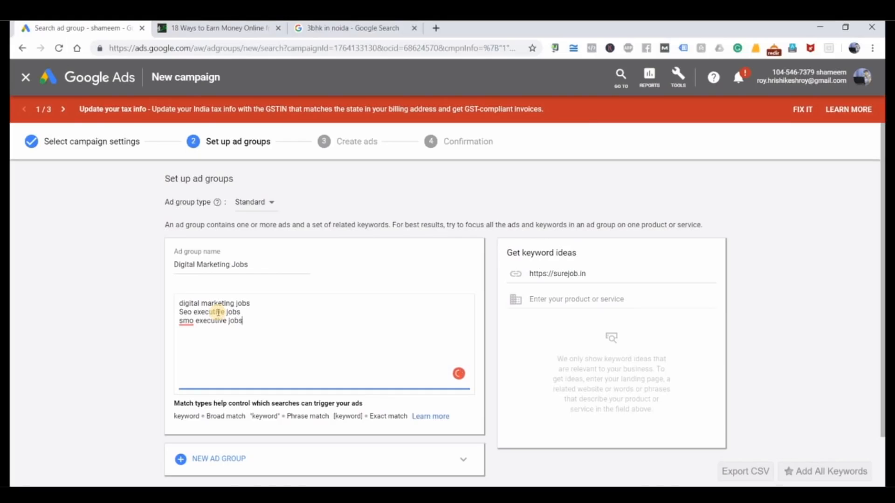
{"action": "left_click_drag", "start_coordinate": [253, 325], "coordinate": [163, 304]}
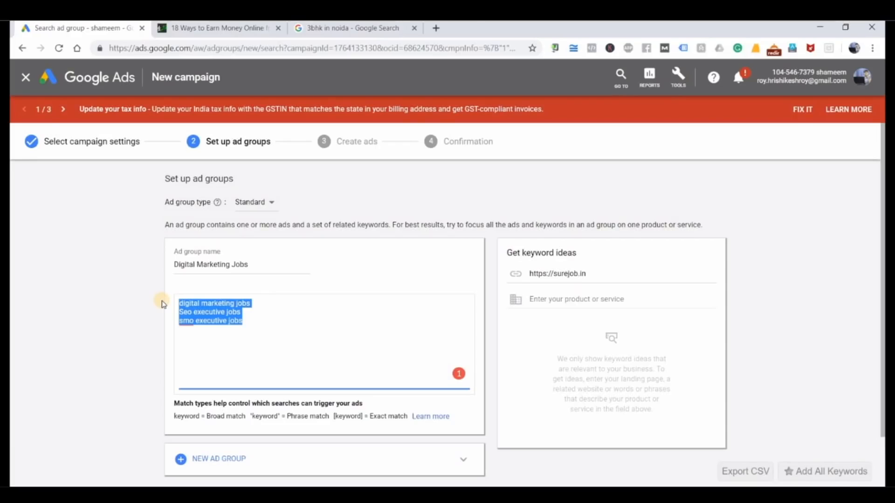
Search Google for digital marketing jobs in the existing search tab and look through the results and related keywords.
{"action": "left_click", "coordinate": [378, 28]}
{"action": "left_click_drag", "start_coordinate": [196, 84], "coordinate": [11, 72]}
{"action": "type", "text": "digitla markerin"}
{"action": "key", "text": "BackSpace"}
{"action": "key", "text": "BackSpace"}
{"action": "key", "text": "BackSpace"}
{"action": "type", "text": "ting jobs"}
{"action": "key", "text": "Return"}
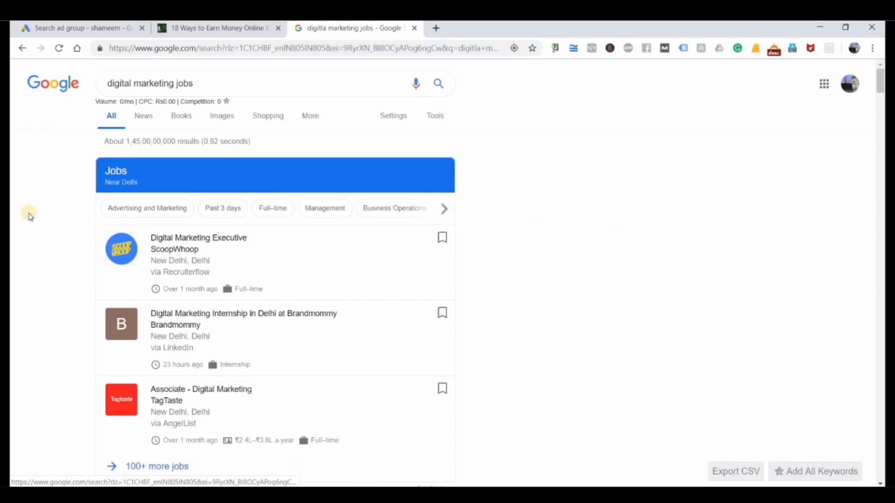
{"action": "scroll", "coordinate": [29, 216], "scroll_direction": "down", "scroll_amount": 5}
{"action": "scroll", "coordinate": [29, 215], "scroll_direction": "up", "scroll_amount": 5}
{"action": "scroll", "coordinate": [29, 215], "scroll_direction": "down", "scroll_amount": 7}
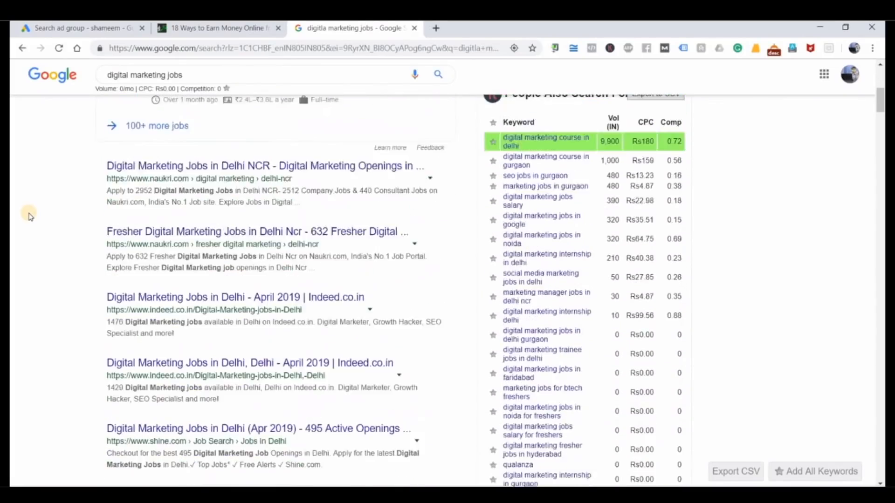
{"action": "scroll", "coordinate": [29, 216], "scroll_direction": "up", "scroll_amount": 7}
{"action": "scroll", "coordinate": [28, 215], "scroll_direction": "down", "scroll_amount": 6}
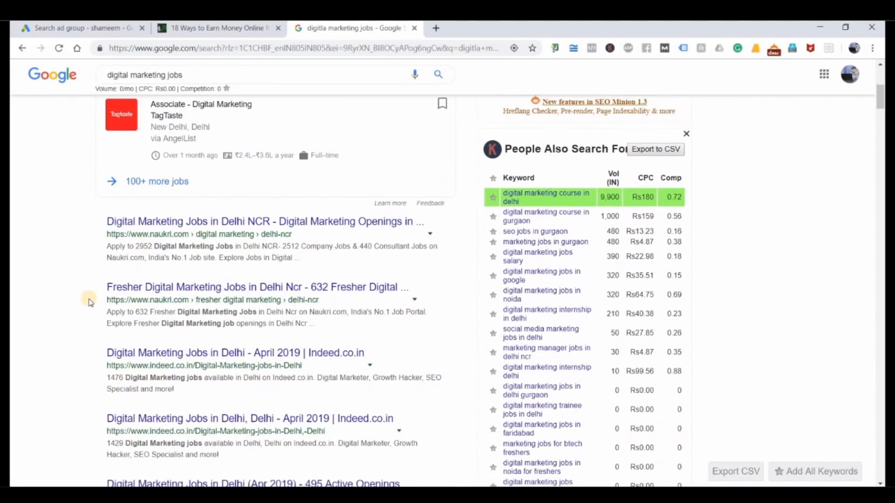
{"action": "scroll", "coordinate": [52, 317], "scroll_direction": "up", "scroll_amount": 6}
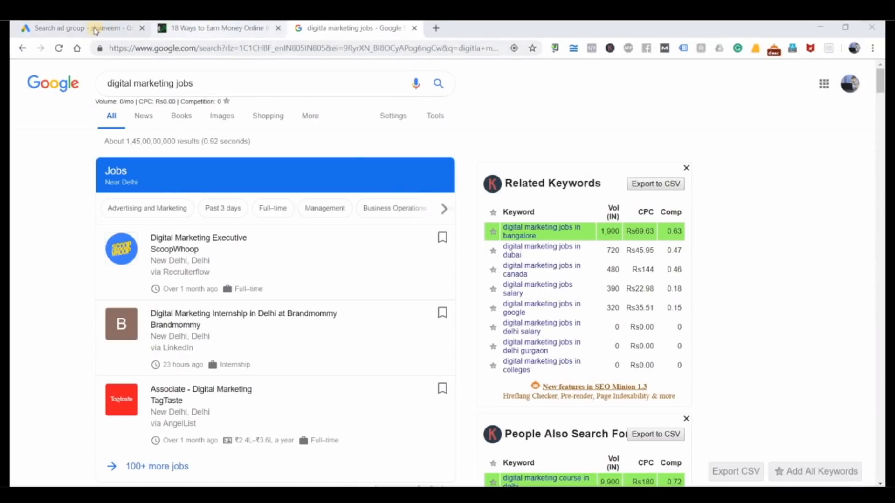
Return to the ad group setup, review the three keywords and save the ad group to continue to ad creation.
{"action": "left_click", "coordinate": [212, 28]}
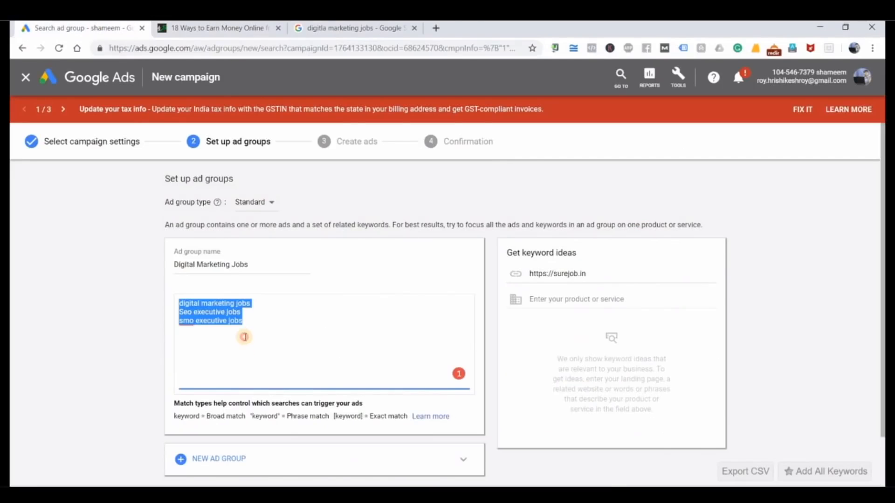
{"action": "left_click_drag", "start_coordinate": [255, 327], "coordinate": [160, 299]}
{"action": "scroll", "coordinate": [301, 316], "scroll_direction": "down", "scroll_amount": 2}
{"action": "scroll", "coordinate": [285, 273], "scroll_direction": "up", "scroll_amount": 2}
{"action": "left_click", "coordinate": [37, 300]}
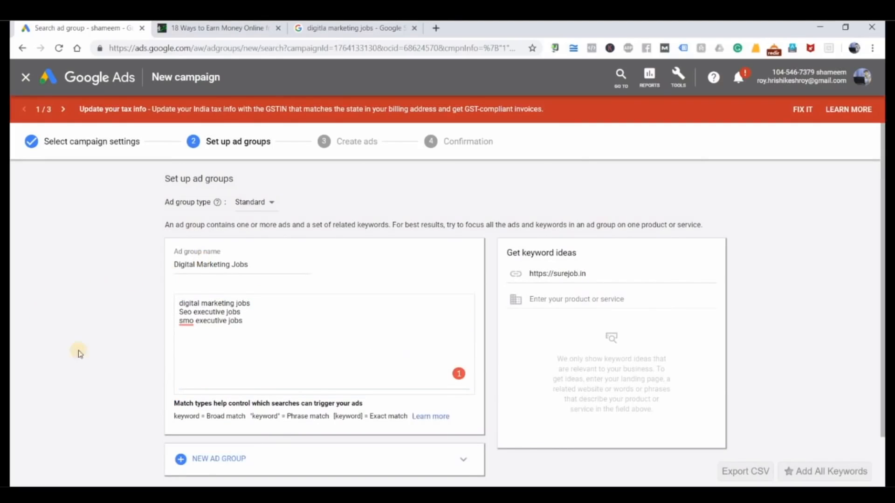
{"action": "scroll", "coordinate": [76, 351], "scroll_direction": "down", "scroll_amount": 2}
{"action": "left_click", "coordinate": [208, 437]}
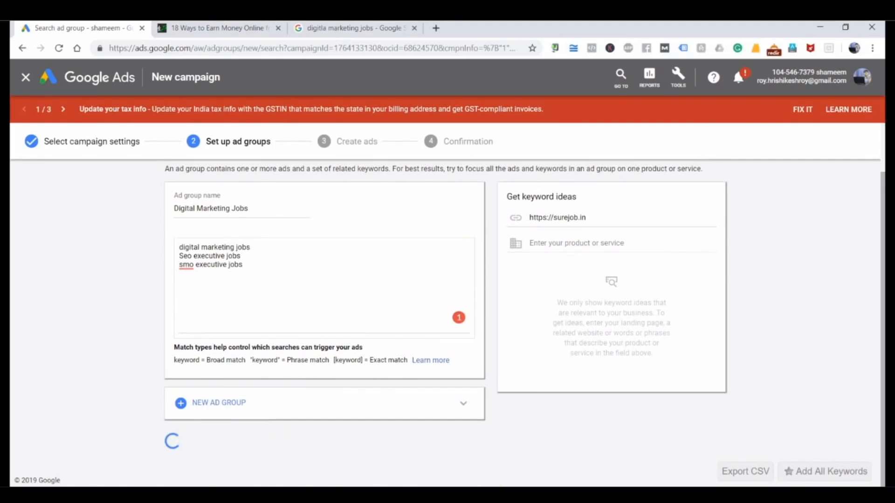
Highlight the Ad Groups level in the Notepad notes and return to the new campaign's ad creation page.
{"action": "left_click", "coordinate": [495, 495]}
{"action": "left_click", "coordinate": [243, 244]}
{"action": "left_click_drag", "start_coordinate": [245, 243], "coordinate": [150, 243]}
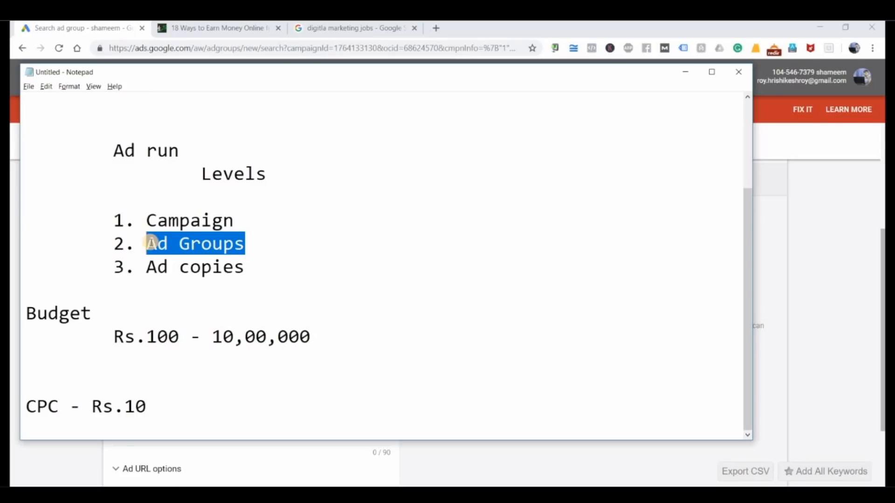
{"action": "left_click", "coordinate": [815, 253]}
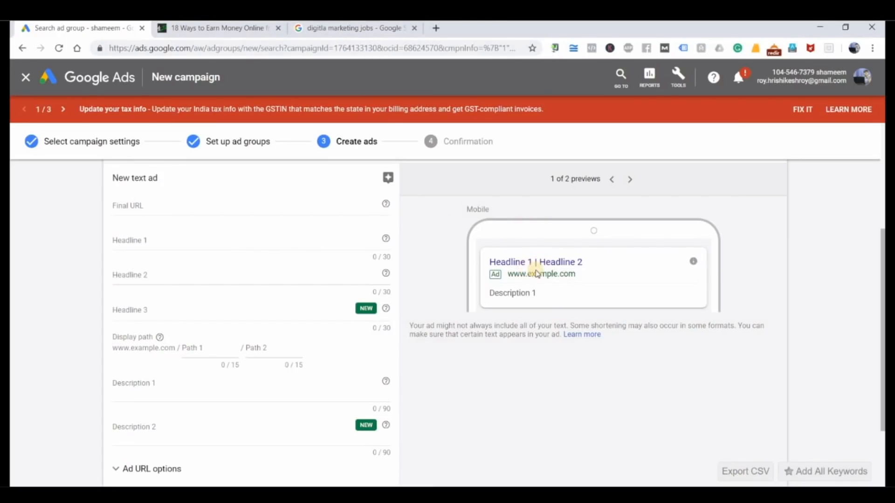
{"action": "scroll", "coordinate": [276, 310], "scroll_direction": "up", "scroll_amount": 2}
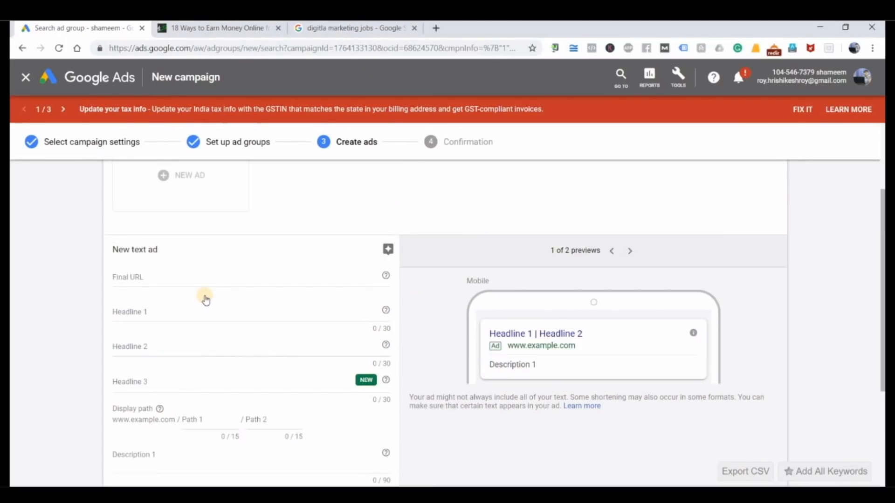
{"action": "scroll", "coordinate": [204, 297], "scroll_direction": "up", "scroll_amount": 3}
{"action": "scroll", "coordinate": [326, 257], "scroll_direction": "down", "scroll_amount": 3}
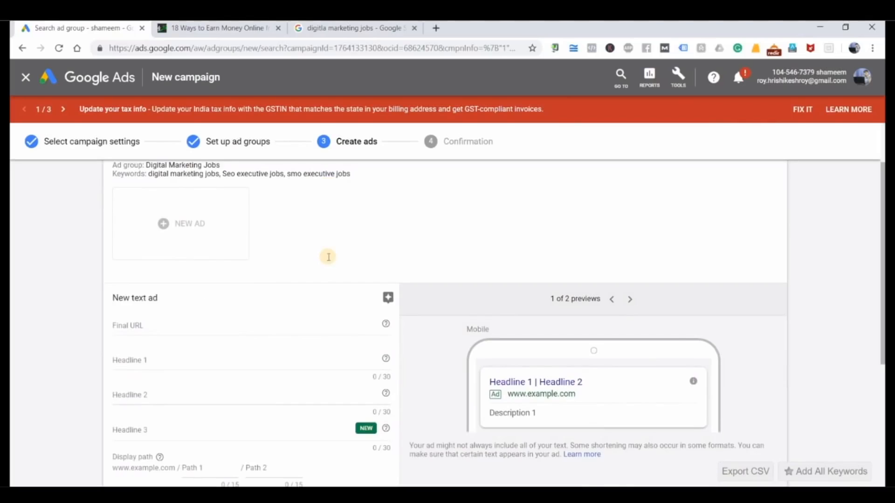
{"action": "left_click", "coordinate": [129, 263]}
{"action": "type", "text": "https//"}
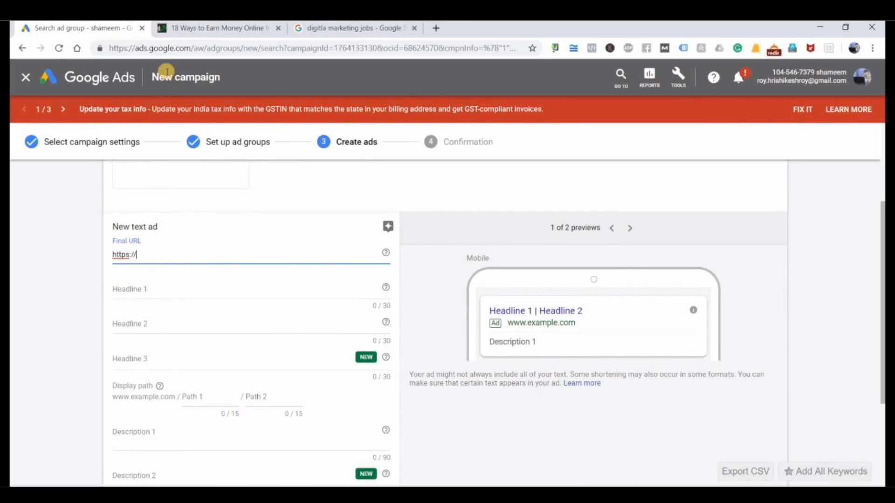
Open the naukri.com result for Digital Marketing Jobs in Delhi NCR from the Google results and look through its job listings.
{"action": "left_click", "coordinate": [351, 28]}
{"action": "scroll", "coordinate": [139, 229], "scroll_direction": "down", "scroll_amount": 3}
{"action": "scroll", "coordinate": [139, 228], "scroll_direction": "down", "scroll_amount": 3}
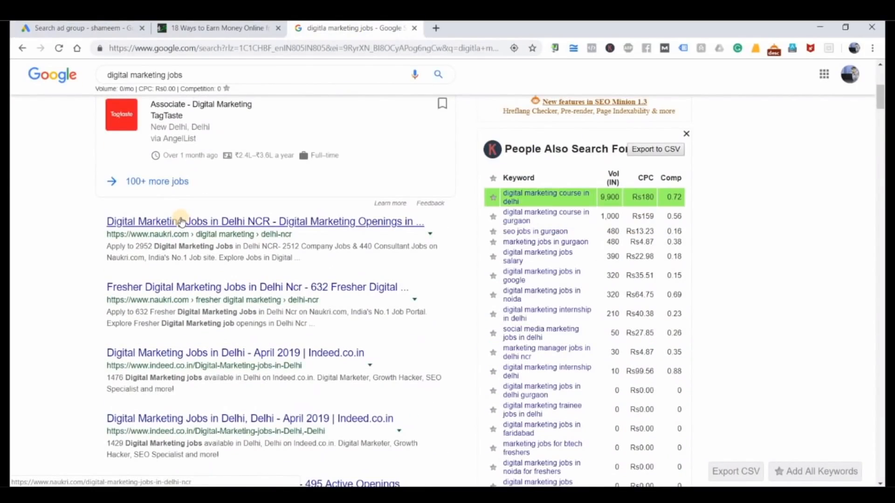
{"action": "left_click", "coordinate": [181, 220]}
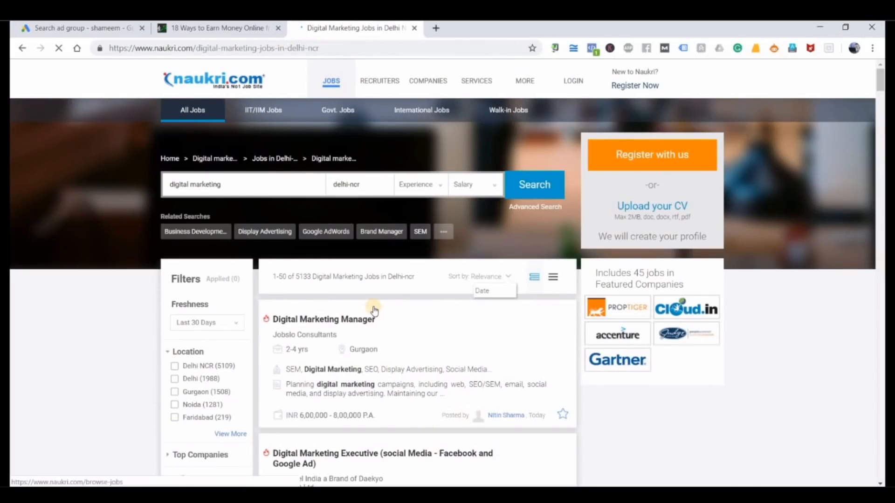
{"action": "scroll", "coordinate": [376, 305], "scroll_direction": "down", "scroll_amount": 5}
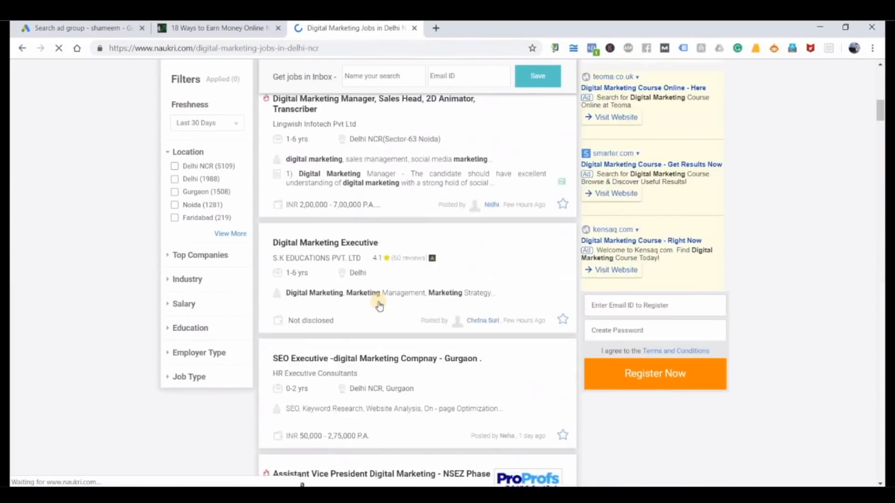
{"action": "scroll", "coordinate": [379, 304], "scroll_direction": "down", "scroll_amount": 6}
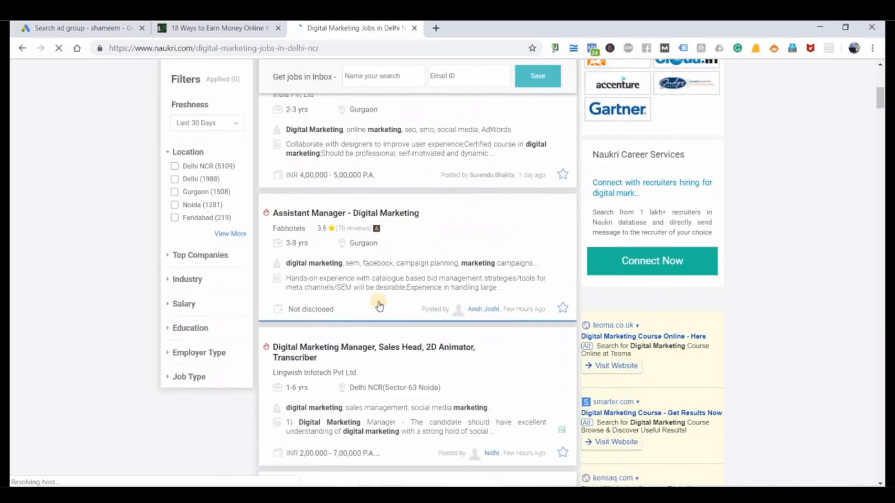
{"action": "scroll", "coordinate": [379, 304], "scroll_direction": "up", "scroll_amount": 12}
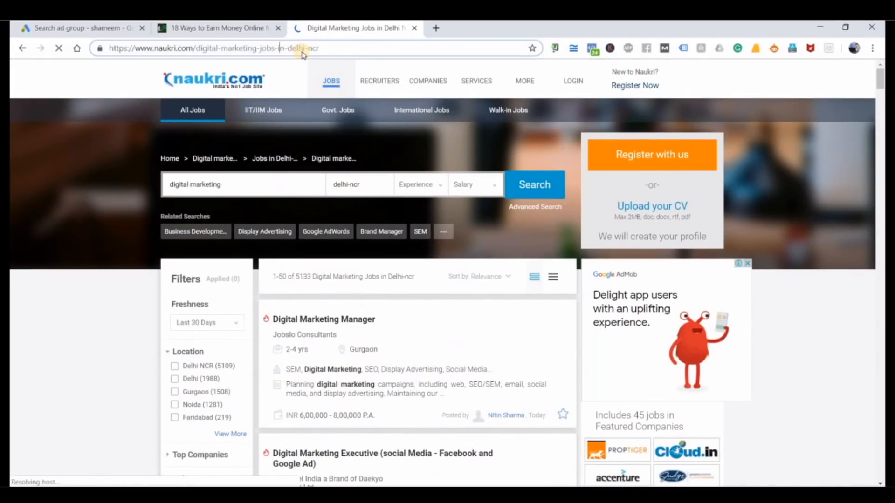
{"action": "left_click", "coordinate": [286, 49]}
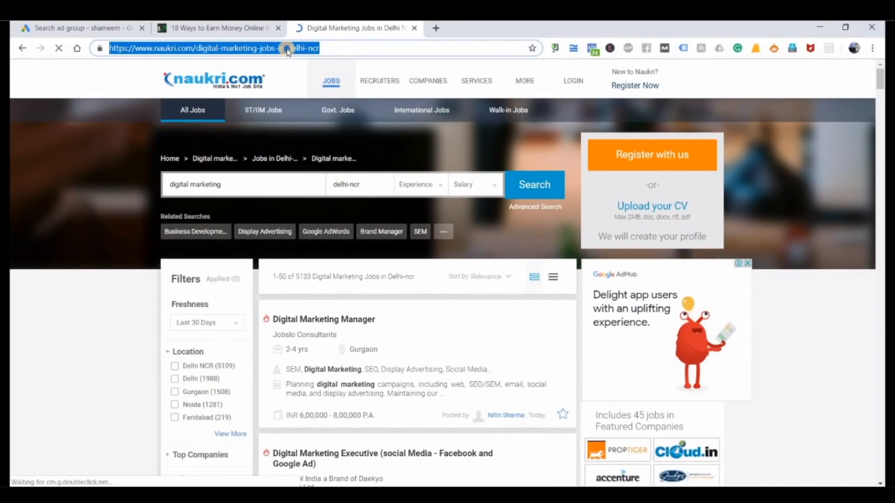
{"action": "right_click", "coordinate": [287, 49]}
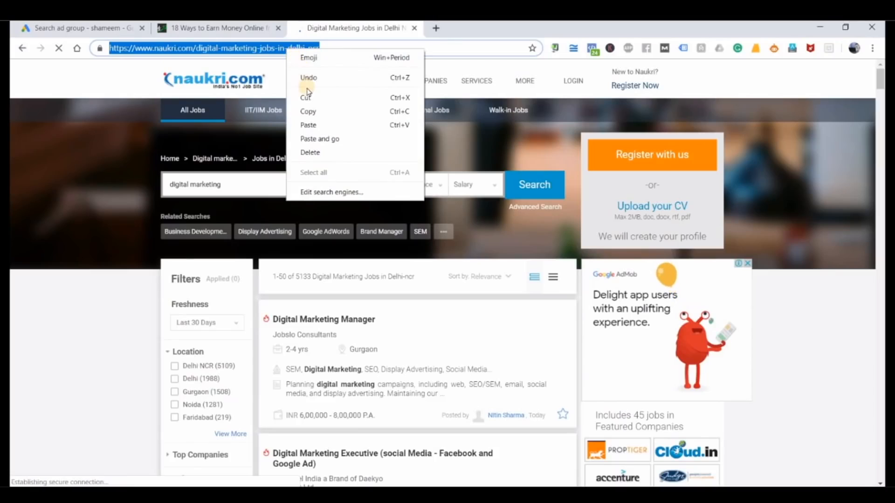
{"action": "left_click", "coordinate": [308, 111]}
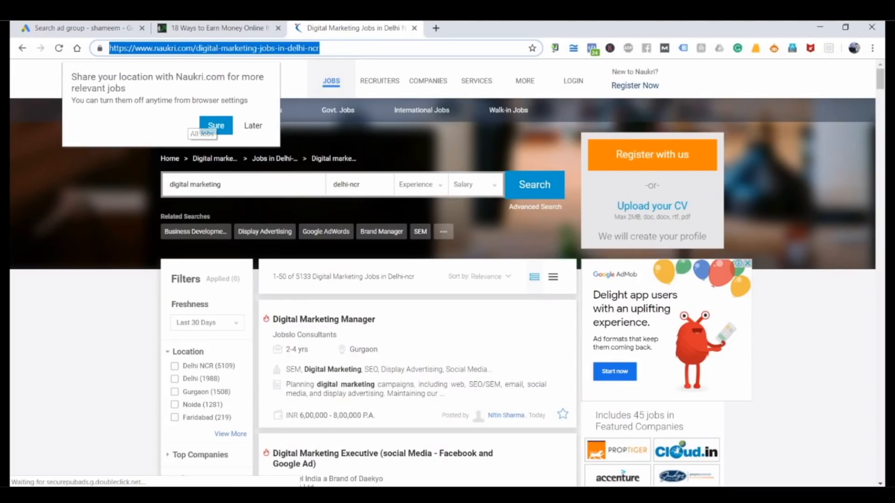
{"action": "left_click", "coordinate": [343, 47]}
{"action": "key", "text": "ctrl+a"}
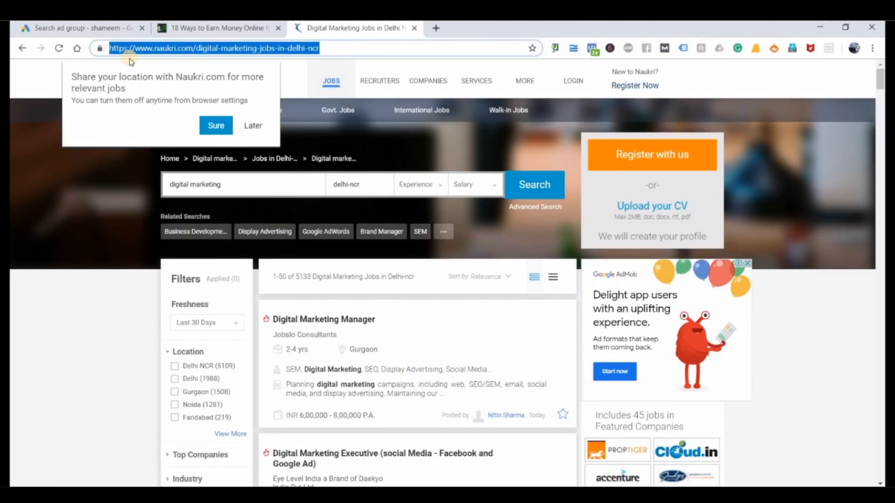
{"action": "right_click", "coordinate": [175, 47]}
{"action": "left_click", "coordinate": [198, 109]}
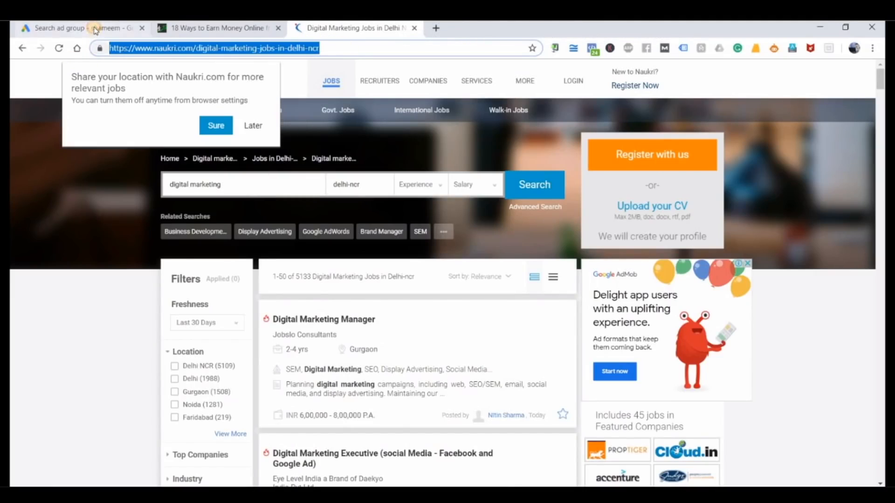
{"action": "left_click", "coordinate": [93, 28]}
{"action": "left_click_drag", "start_coordinate": [146, 254], "coordinate": [65, 262]}
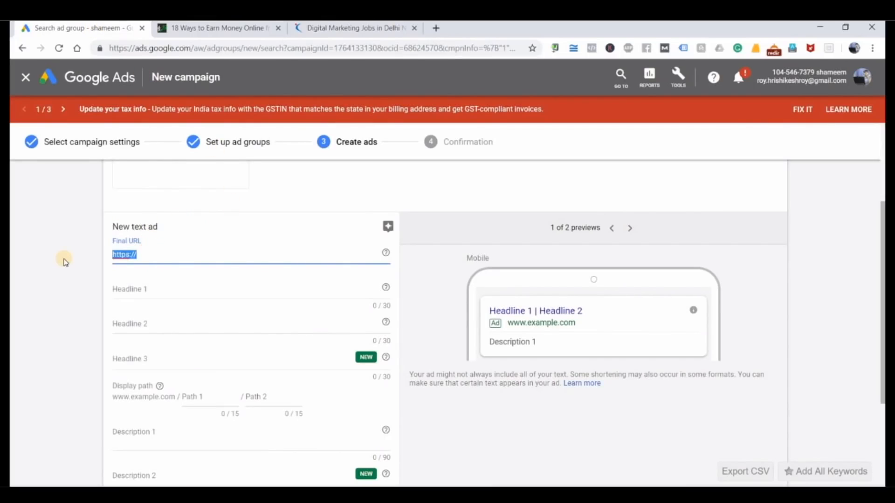
{"action": "key", "text": "ctrl+v"}
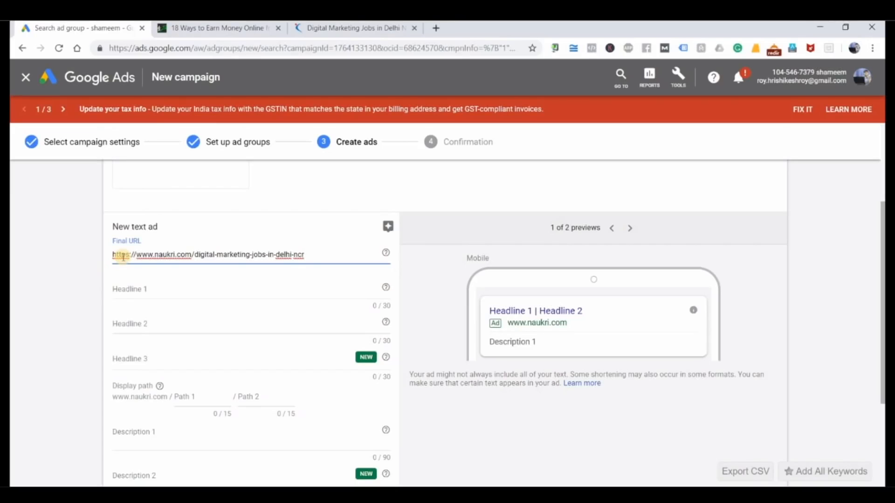
Search Google for "3 bhk flats in noida" to examine how headlines are written in the search ads.
{"action": "left_click", "coordinate": [321, 27]}
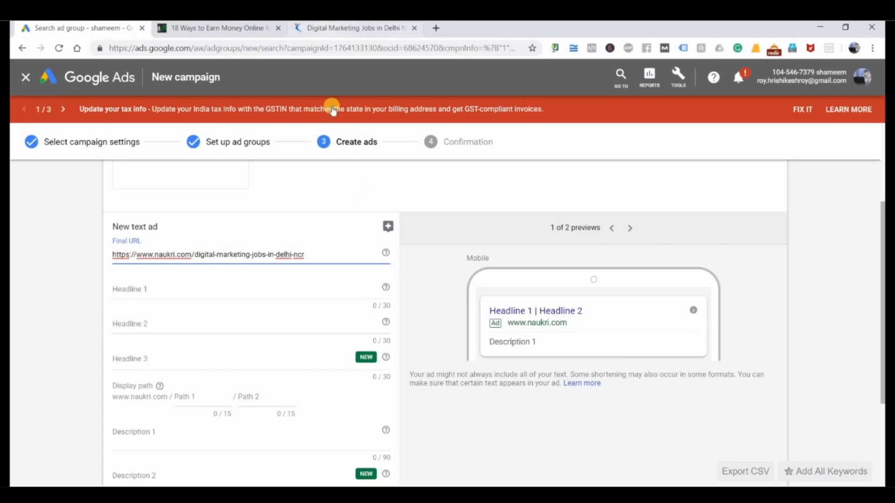
{"action": "left_click", "coordinate": [106, 29]}
{"action": "left_click", "coordinate": [155, 292]}
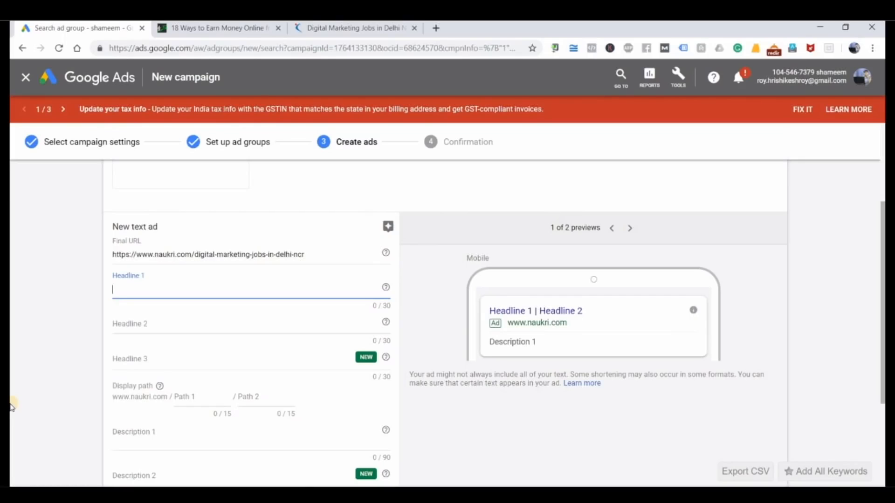
{"action": "left_click", "coordinate": [302, 28]}
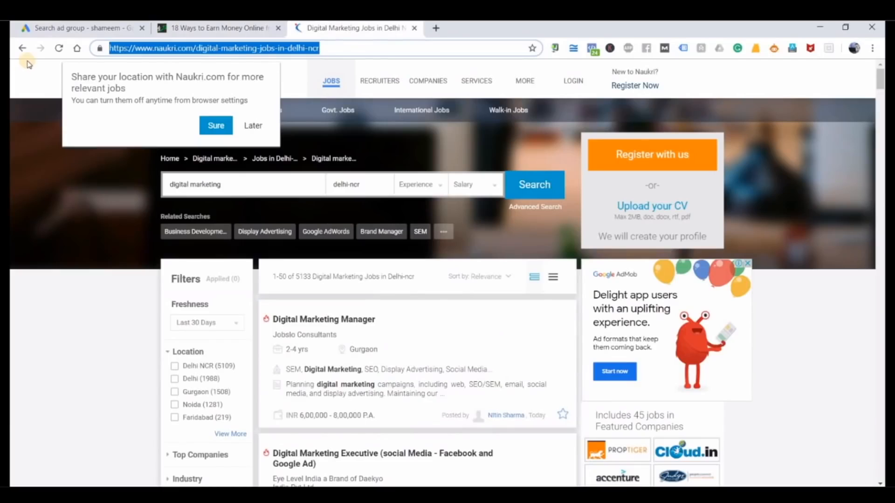
{"action": "type", "text": "3"}
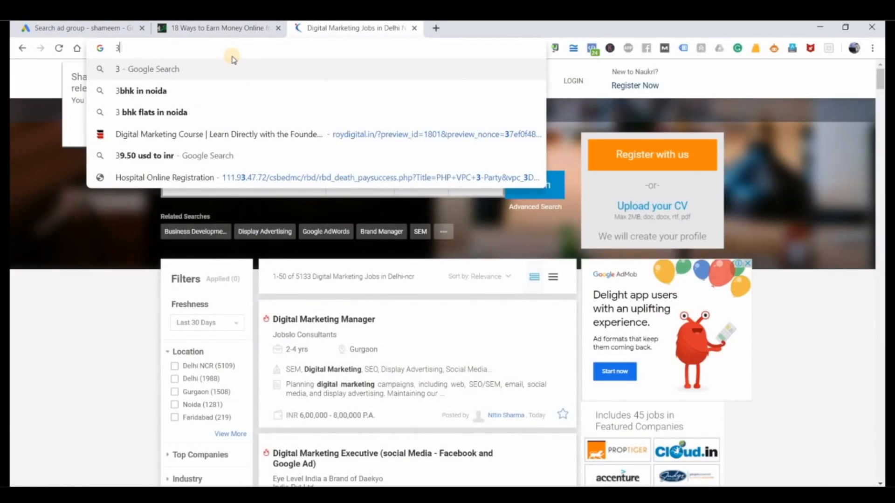
{"action": "key", "text": "Down"}
{"action": "key", "text": "Down"}
{"action": "key", "text": "Return"}
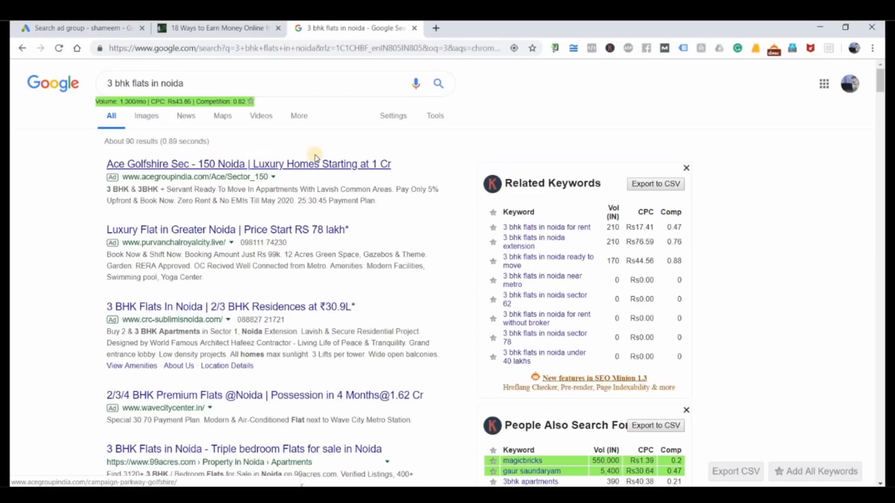
Return to the new text ad and set Headline 1 to "Get Digital Marketing Jobs".
{"action": "left_click", "coordinate": [107, 29]}
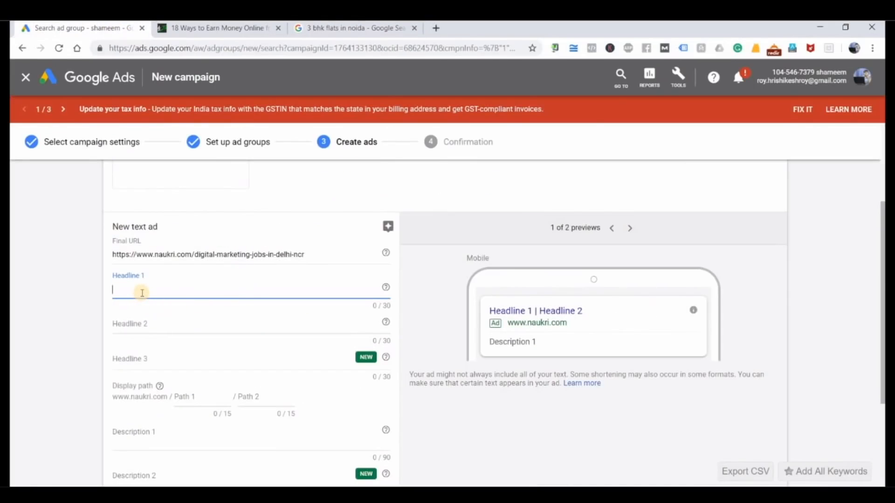
{"action": "type", "text": "Get Digital Marketing Jobs"}
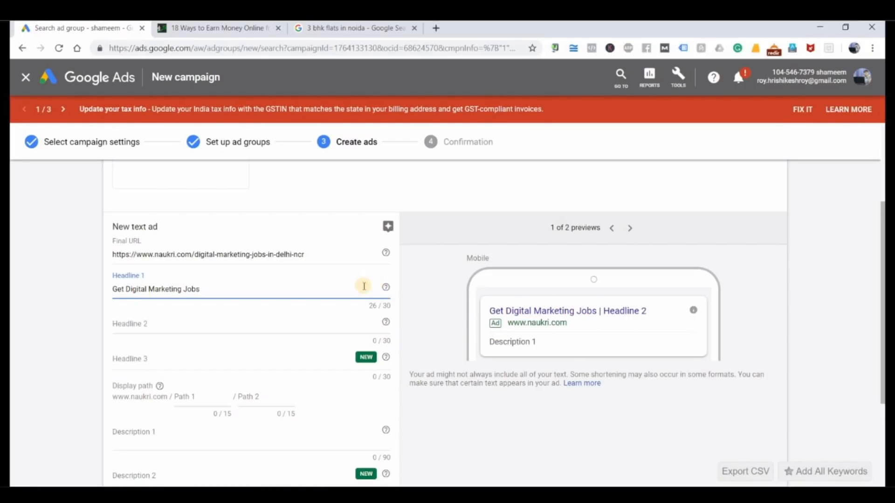
{"action": "left_click_drag", "start_coordinate": [66, 290], "coordinate": [393, 308]}
{"action": "triple_click", "coordinate": [290, 291]}
Try extending Headline 1 with "in Delhi" and delete the added words.
{"action": "left_click", "coordinate": [276, 293]}
{"action": "type", "text": "in Delhi"}
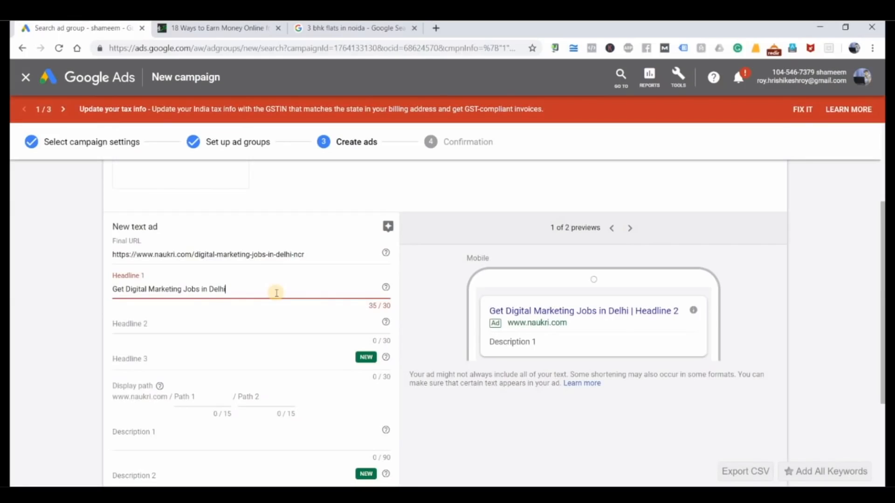
{"action": "key", "text": "BackSpace"}
{"action": "key", "text": "BackSpace"}
{"action": "key", "text": "BackSpace"}
{"action": "key", "text": "BackSpace"}
{"action": "key", "text": "BackSpace"}
{"action": "key", "text": "BackSpace"}
{"action": "key", "text": "BackSpace"}
{"action": "key", "text": "BackSpace"}
{"action": "key", "text": "BackSpace"}
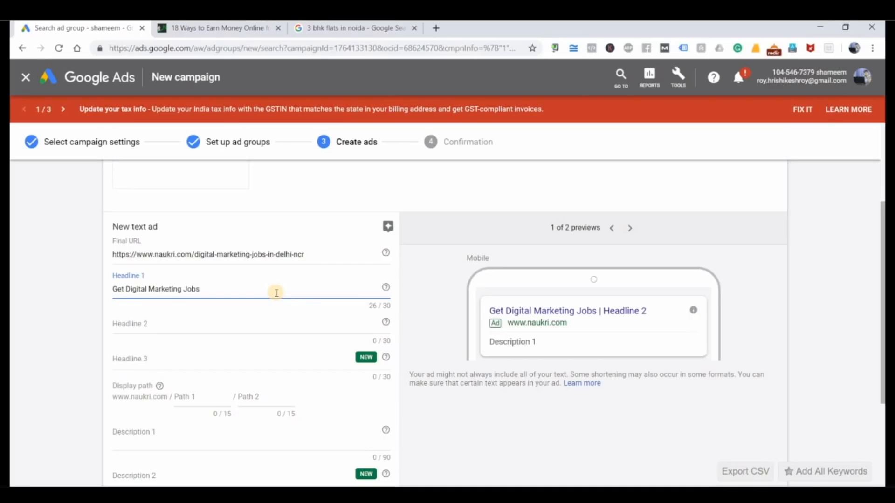
Set Headline 2 of the text ad to "Maximum package is Rs.30,000".
{"action": "left_click", "coordinate": [211, 325]}
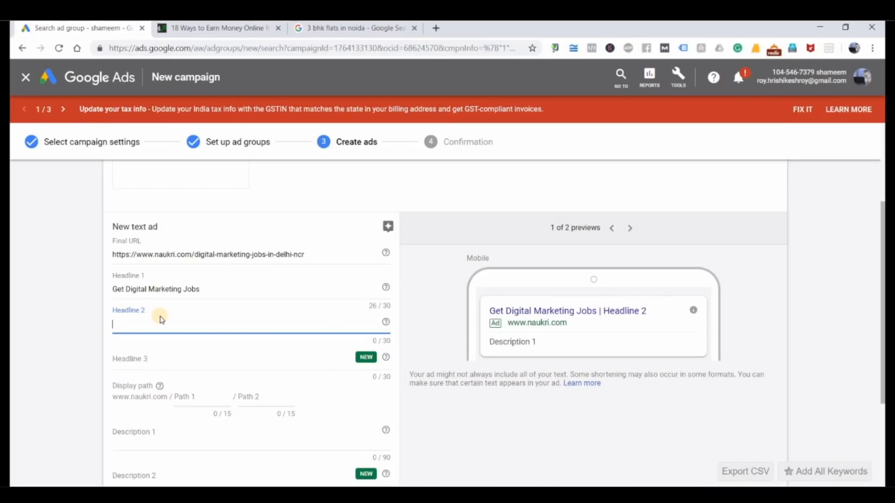
{"action": "type", "text": "Maximum pa"}
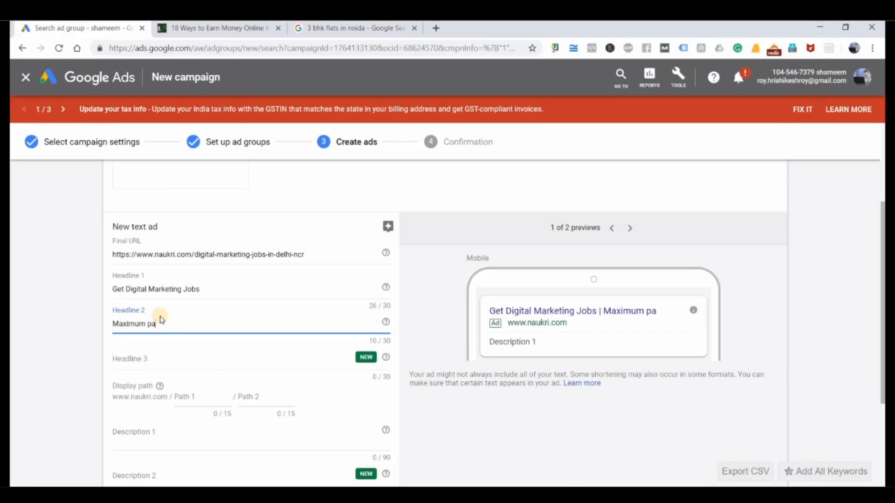
{"action": "type", "text": "ckage is Rs3"}
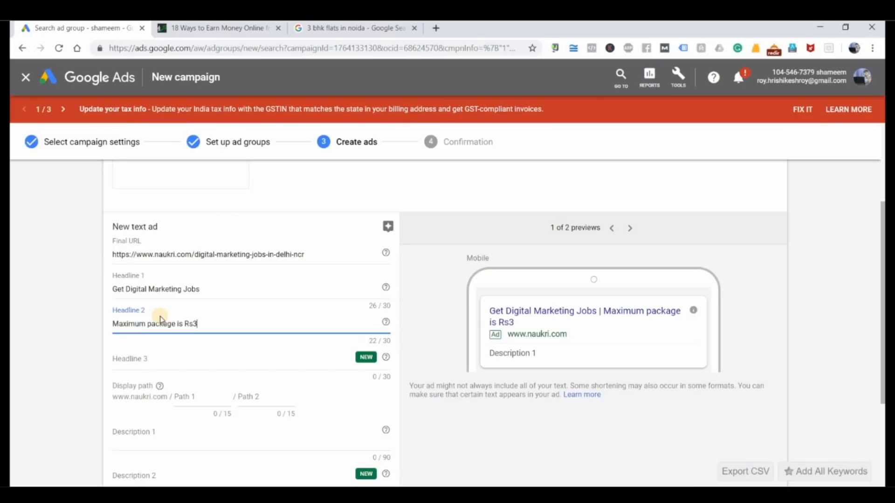
{"action": "key", "text": "BackSpace"}
{"action": "type", "text": ".30000"}
{"action": "key", "text": "Left"}
{"action": "key", "text": "Left"}
{"action": "key", "text": "Left"}
{"action": "type", "text": ","}
{"action": "left_click", "coordinate": [231, 321]}
Set Headline 3 of the text ad to "Apply Today".
{"action": "left_click", "coordinate": [218, 368]}
{"action": "type", "text": "Right"}
{"action": "key", "text": "BackSpace"}
{"action": "type", "text": "Apply Toda"}
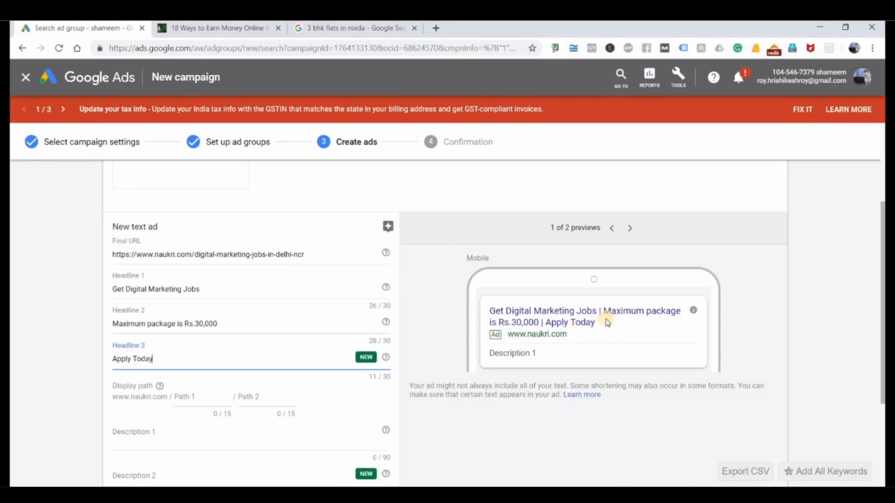
Compare the headline layout in the ad preview with the search ads for "3 bhk flats in noida".
{"action": "left_click", "coordinate": [571, 323]}
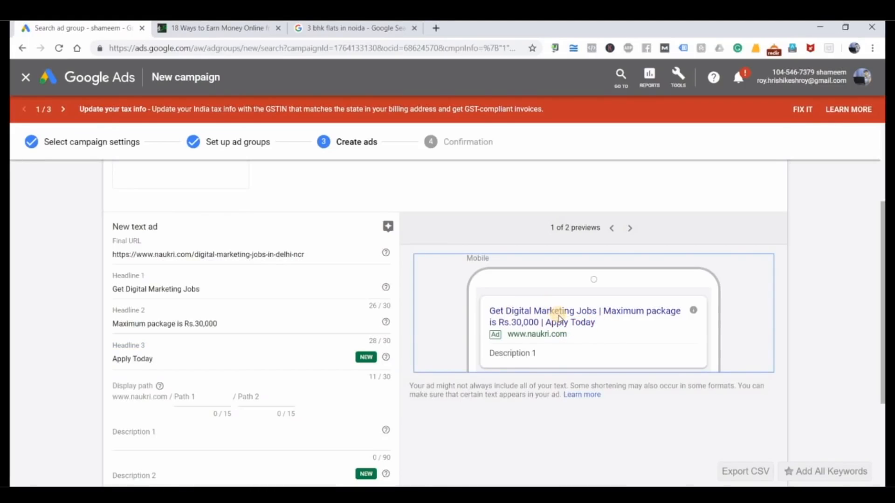
{"action": "left_click", "coordinate": [343, 29]}
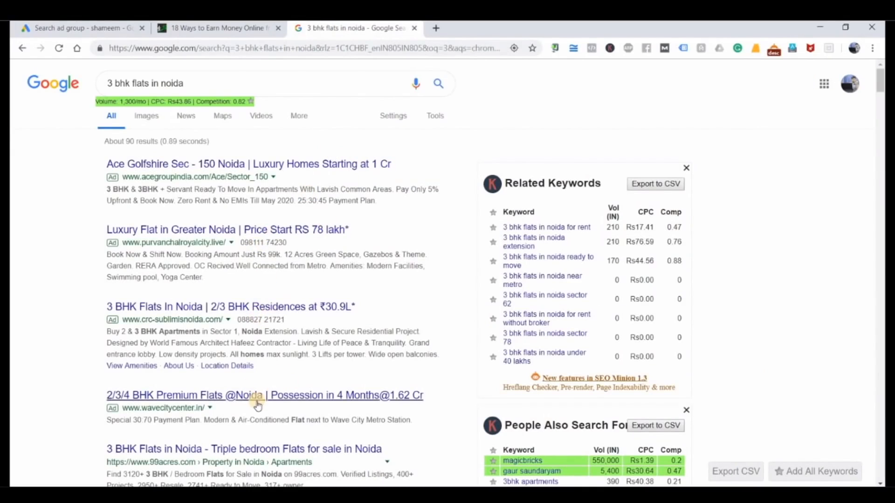
{"action": "left_click", "coordinate": [106, 28]}
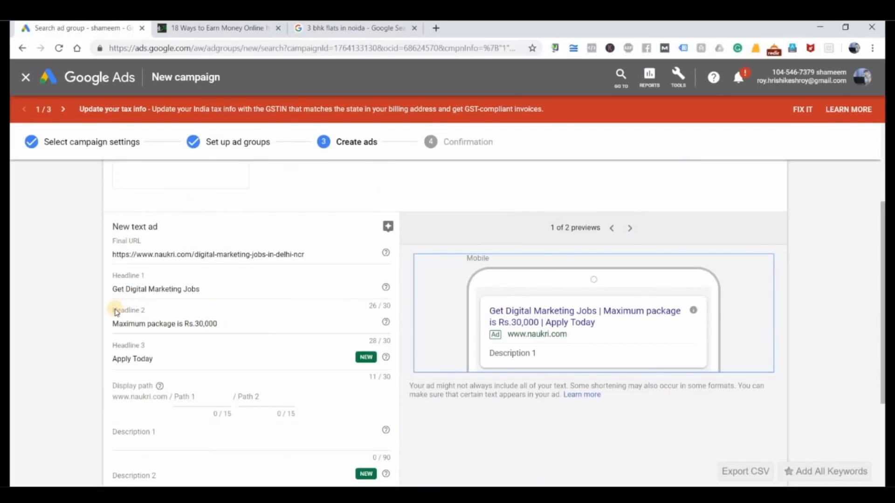
Try the display path "jobs" with "digitalmarketing" as the second part, and clear the second part.
{"action": "scroll", "coordinate": [116, 313], "scroll_direction": "down", "scroll_amount": 2}
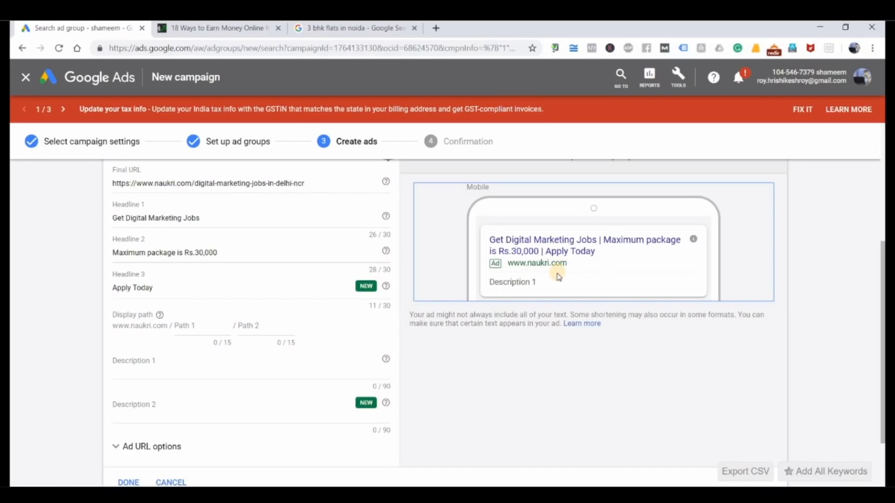
{"action": "left_click", "coordinate": [203, 325]}
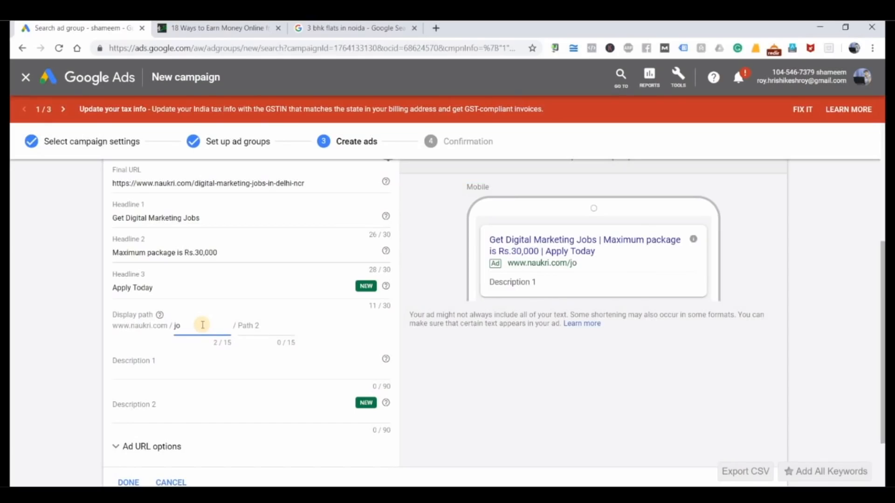
{"action": "key", "text": "Tab"}
{"action": "type", "text": "digital"}
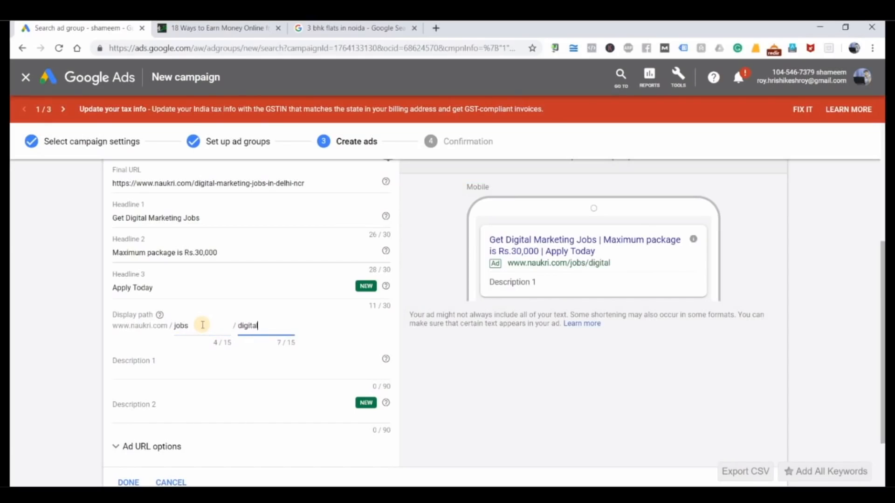
{"action": "type", "text": "marketing"}
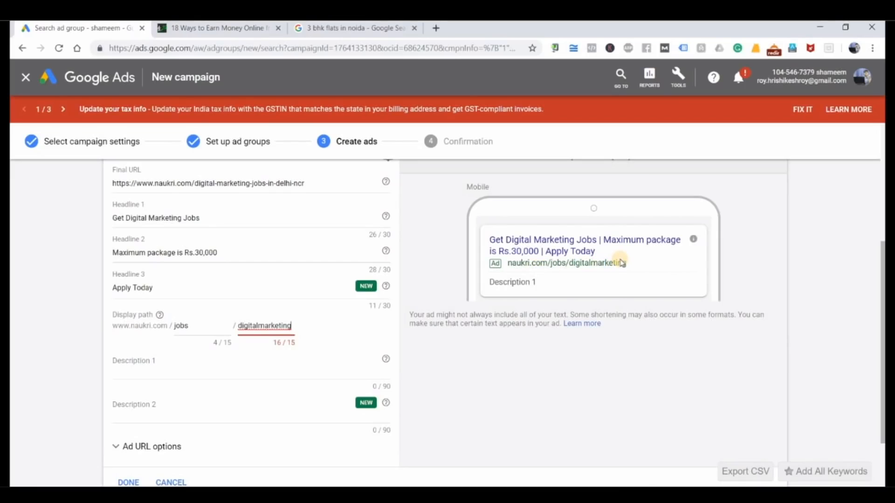
{"action": "key", "text": "BackSpace"}
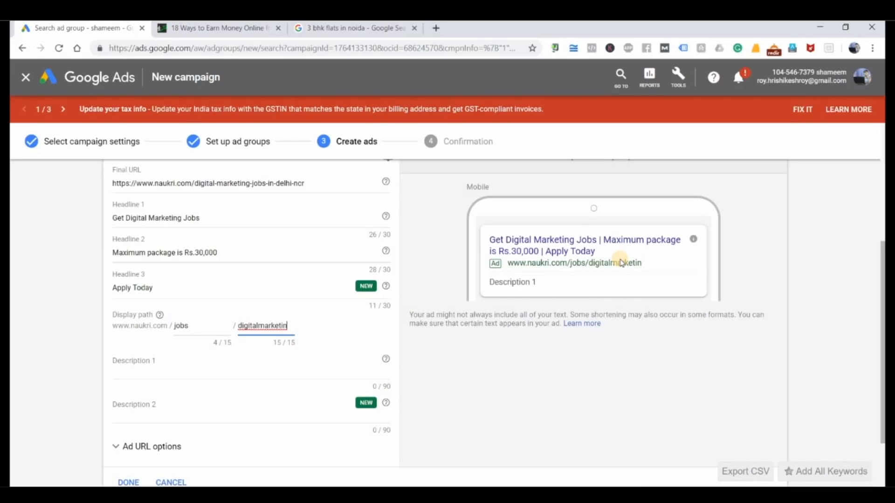
{"action": "key", "text": "BackSpace"}
{"action": "key", "text": "BackSpace"}
{"action": "key", "text": "BackSpace"}
{"action": "key", "text": "BackSpace"}
{"action": "key", "text": "BackSpace"}
{"action": "key", "text": "BackSpace"}
{"action": "key", "text": "BackSpace"}
{"action": "key", "text": "BackSpace"}
{"action": "key", "text": "BackSpace"}
{"action": "key", "text": "BackSpace"}
{"action": "key", "text": "BackSpace"}
{"action": "key", "text": "BackSpace"}
{"action": "key", "text": "BackSpace"}
{"action": "key", "text": "BackSpace"}
{"action": "key", "text": "BackSpace"}
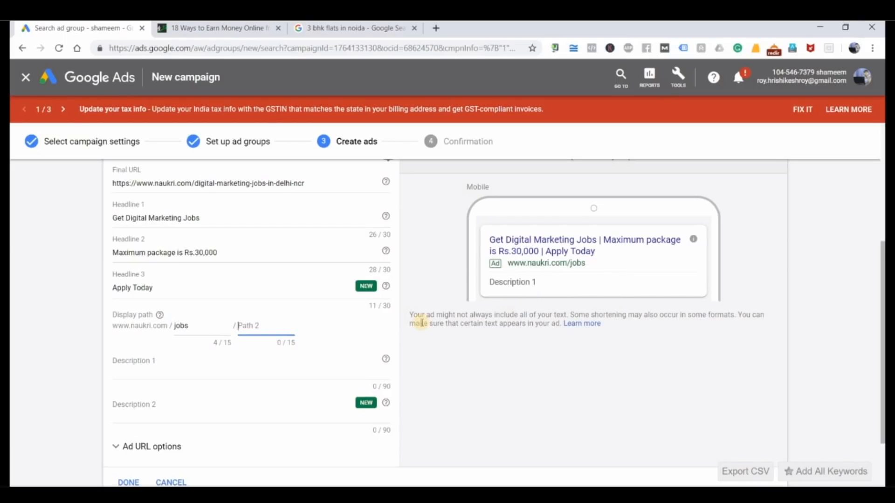
Set the ad's display path to "digital" for Path 1 and "marketing" for Path 2.
{"action": "left_click_drag", "start_coordinate": [204, 326], "coordinate": [157, 335]}
{"action": "type", "text": "digital"}
{"action": "key", "text": "Tab"}
{"action": "type", "text": "market"}
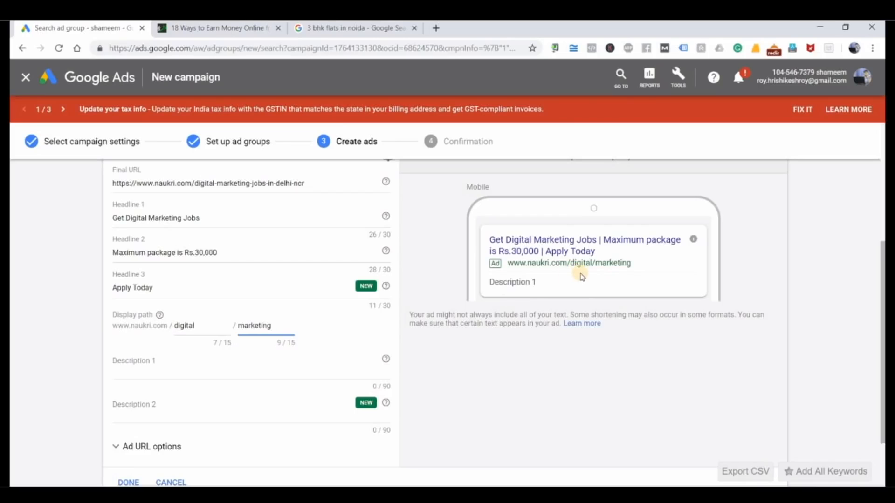
Examine the description text of the "Luxury Flat in Greater Noida" search ad and return to the ad's Description 1.
{"action": "left_click", "coordinate": [234, 367]}
{"action": "left_click", "coordinate": [326, 27]}
{"action": "left_click_drag", "start_coordinate": [211, 280], "coordinate": [105, 256]}
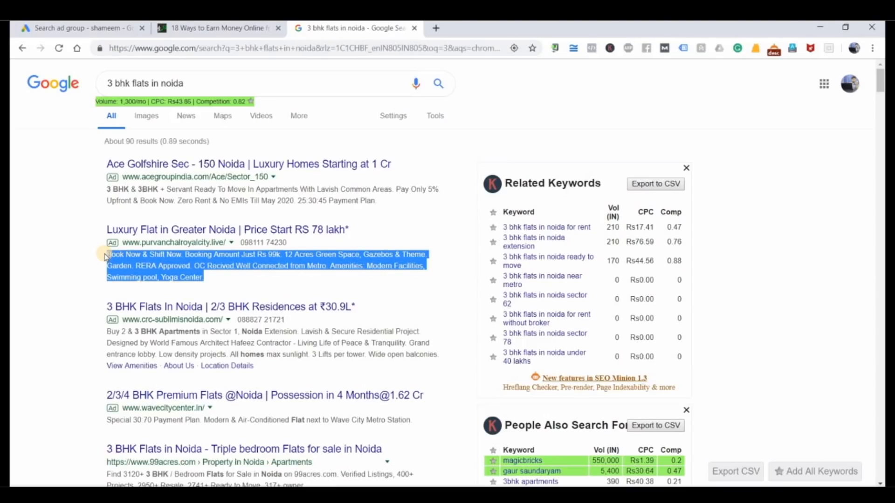
{"action": "left_click", "coordinate": [106, 27]}
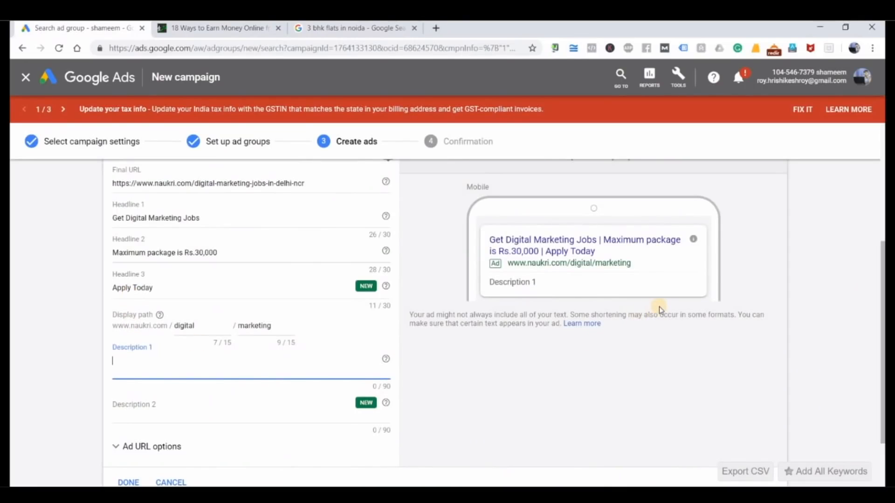
Write Description 1 starting "We are hiring the right candidates for our company. People who wants to apply send your".
{"action": "type", "text": "We are hiring th"}
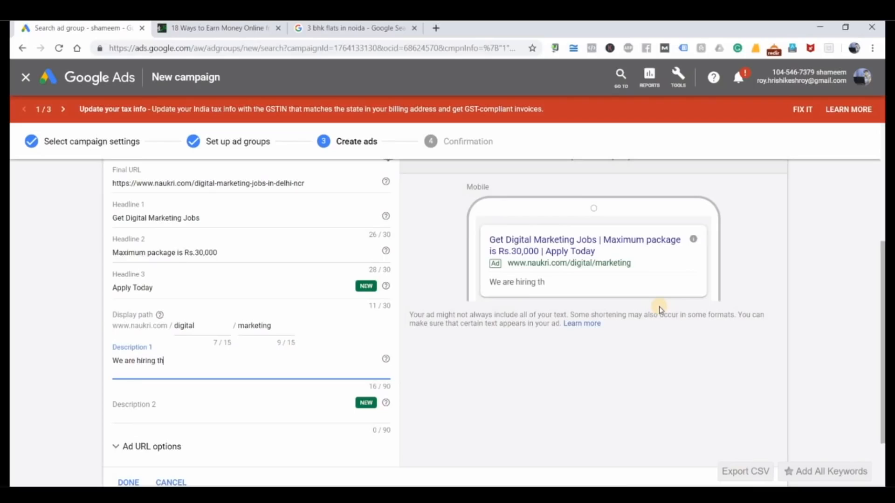
{"action": "type", "text": "e right candidates"}
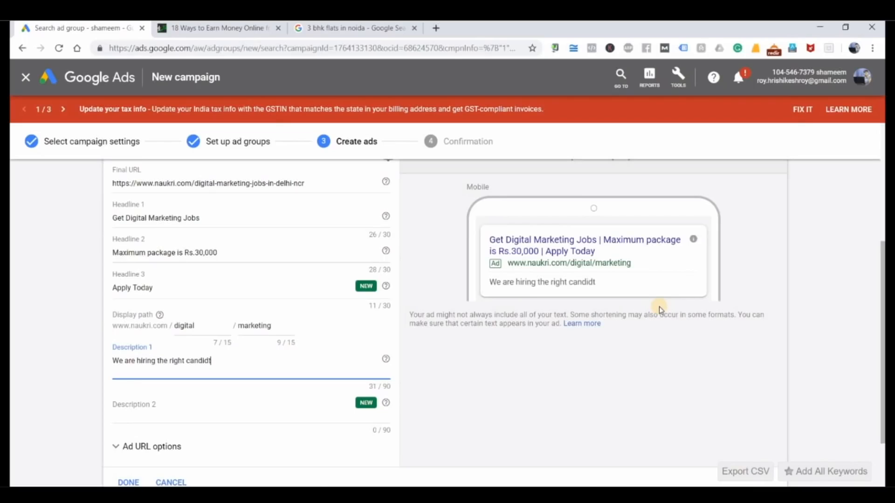
{"action": "type", "text": " for our compan"}
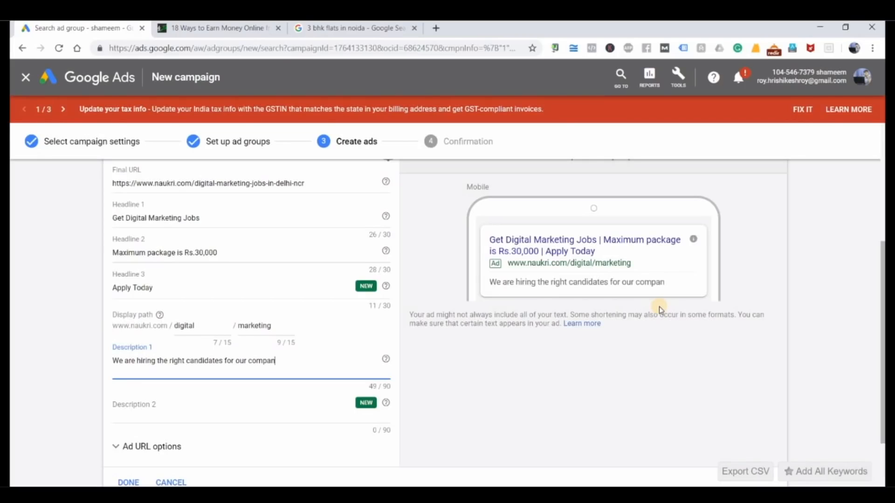
{"action": "type", "text": "y. People who wa"}
{"action": "type", "text": "nts t"}
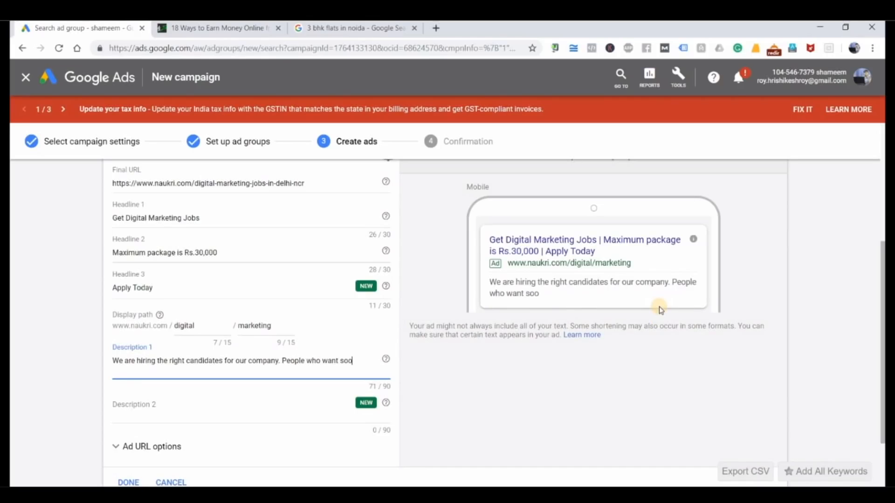
{"action": "type", "text": "o apply sen"}
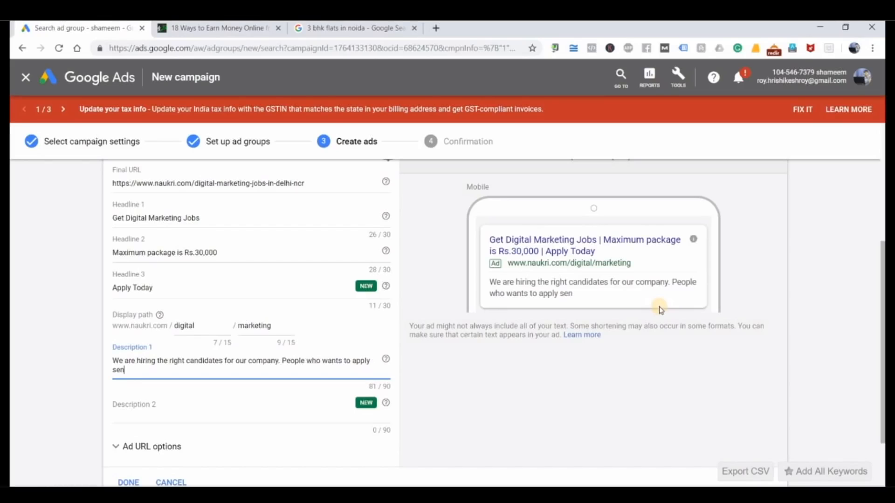
{"action": "type", "text": "d your rem"}
{"action": "key", "text": "BackSpace"}
Replace the second sentence of Description 1 with "Send your resume now to apply." and check the description in the preview.
{"action": "left_click_drag", "start_coordinate": [284, 361], "coordinate": [347, 361]}
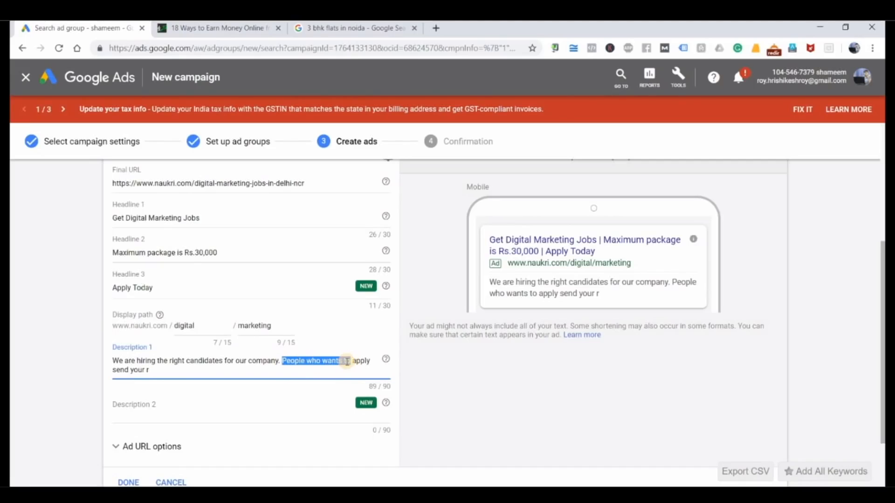
{"action": "type", "text": "For"}
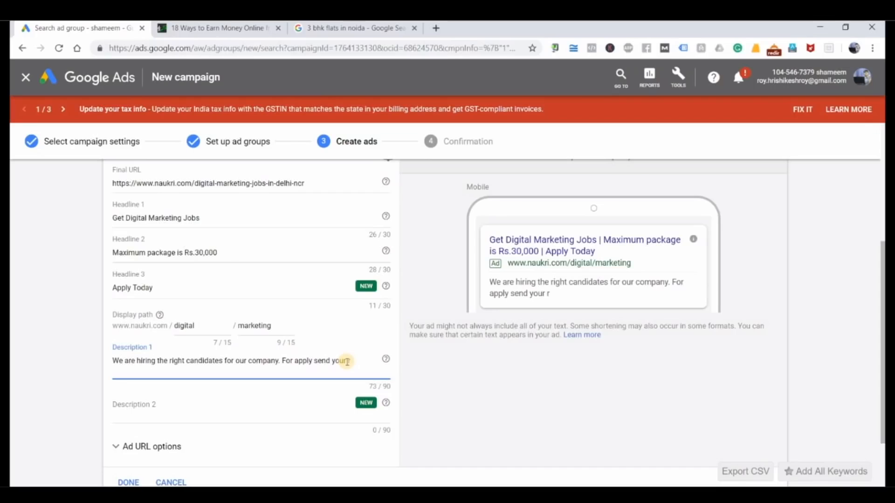
{"action": "left_click_drag", "start_coordinate": [351, 362], "coordinate": [281, 373]}
{"action": "type", "text": "Send your resumen"}
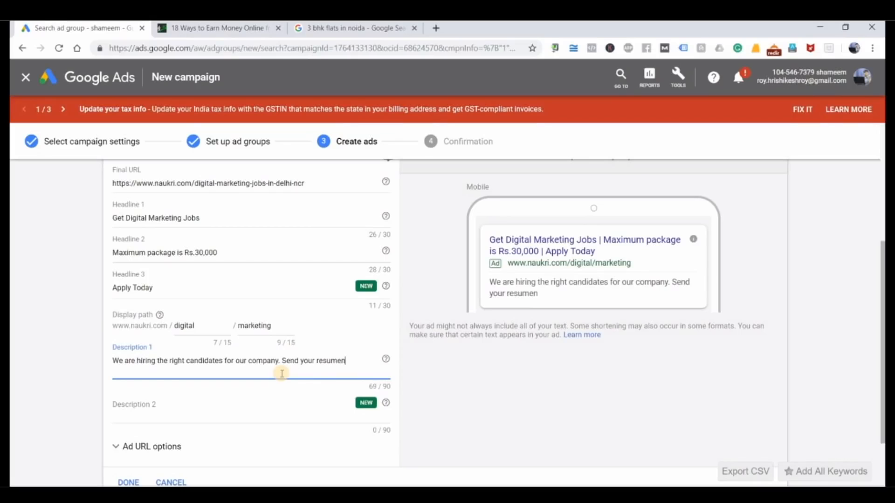
{"action": "key", "text": "BackSpace"}
{"action": "key", "text": "BackSpace"}
{"action": "type", "text": "e now to apply."}
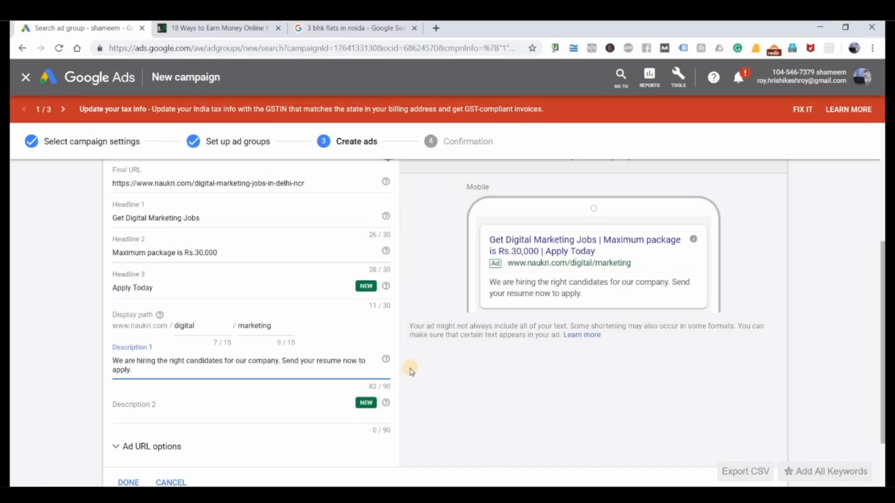
{"action": "left_click_drag", "start_coordinate": [582, 293], "coordinate": [488, 280]}
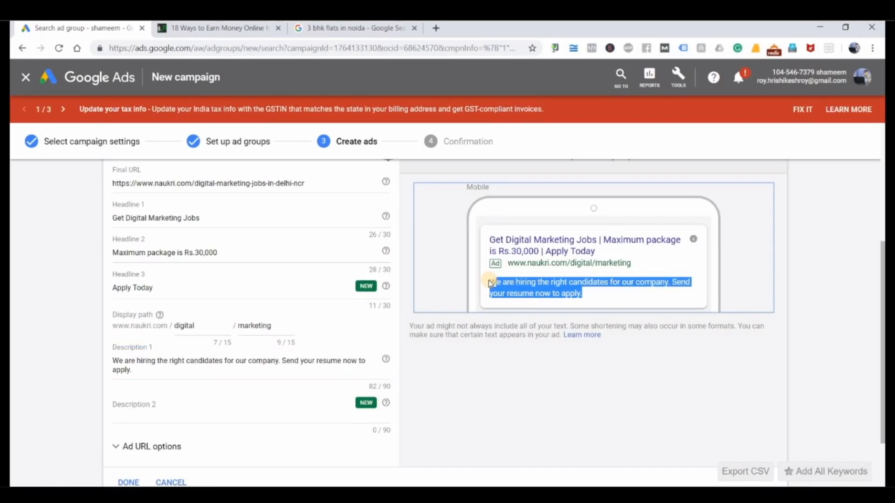
Set Description 2 to "We are open till 7 pm and tomorrow is the last day of hiring.".
{"action": "left_click", "coordinate": [243, 422]}
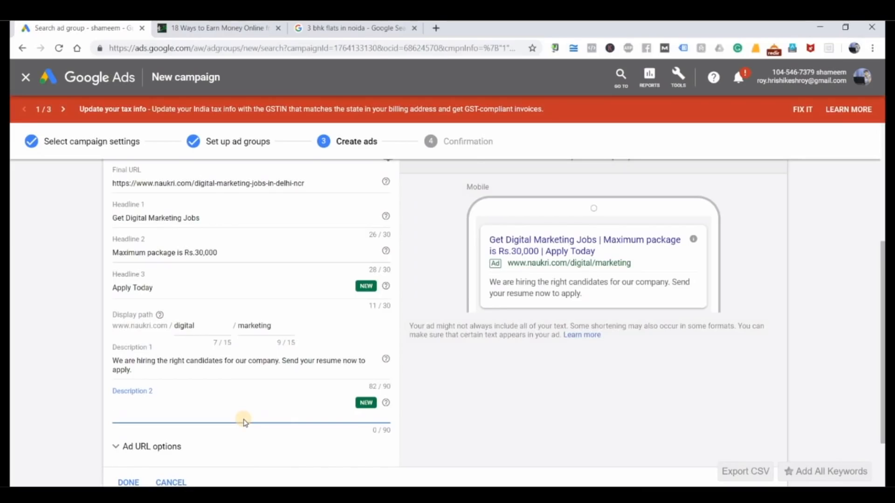
{"action": "type", "text": "We are open till 7 pm a"}
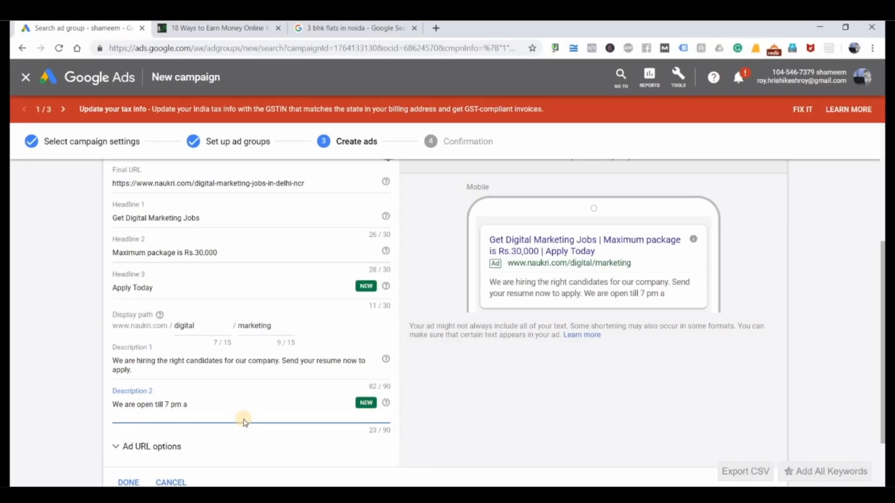
{"action": "type", "text": "nd tomorrow"}
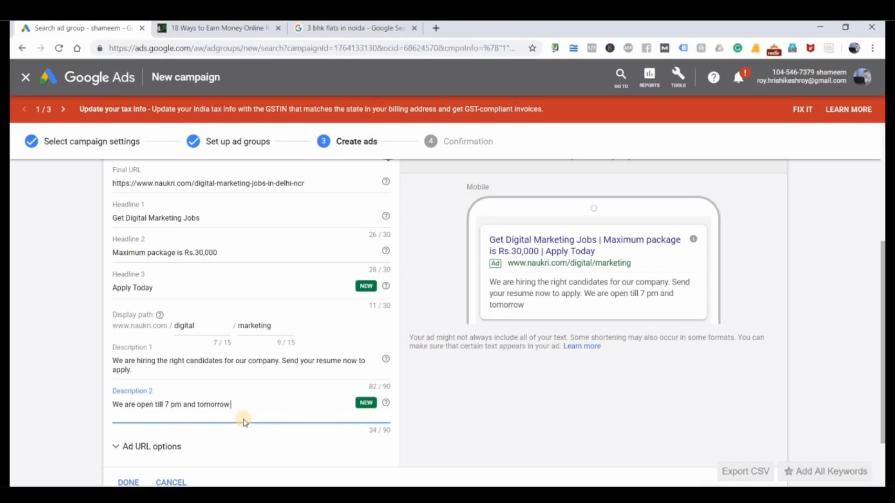
{"action": "type", "text": " is the lad"}
{"action": "type", "text": "t day of"}
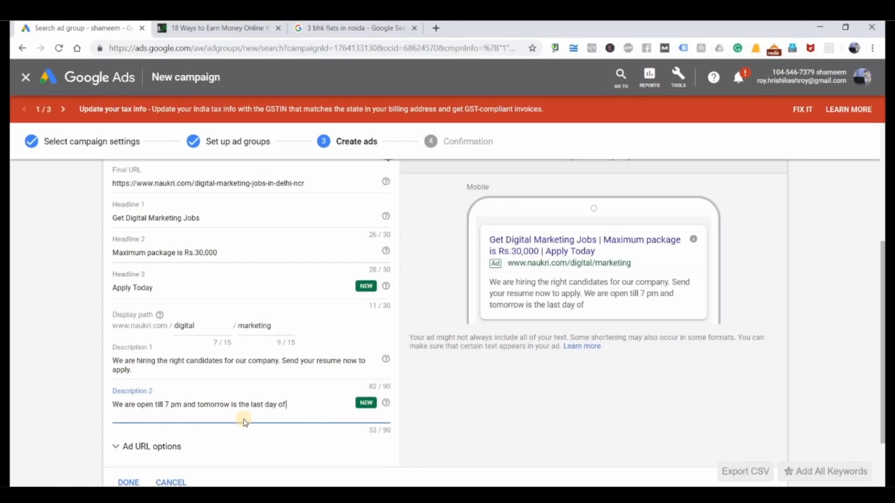
{"action": "type", "text": " hiring."}
Revisit the Sure Job article and the flat search ads, and return to the end of the text ad form.
{"action": "left_click", "coordinate": [214, 28]}
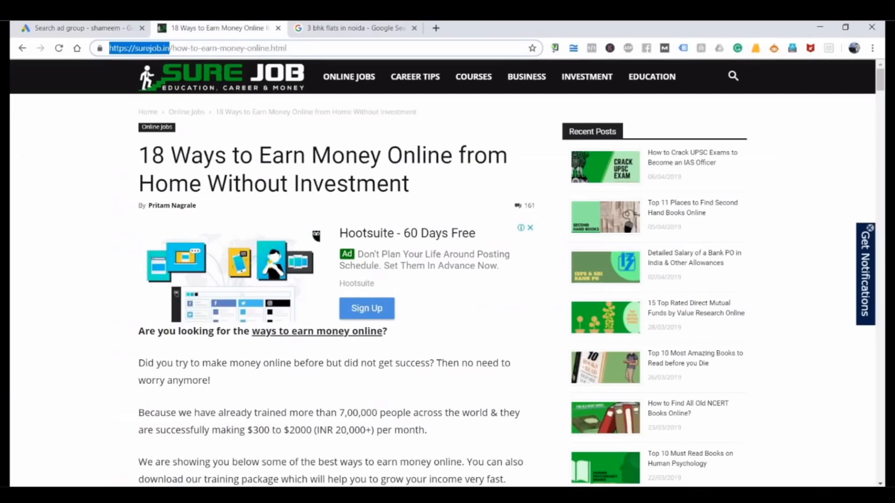
{"action": "left_click", "coordinate": [346, 28]}
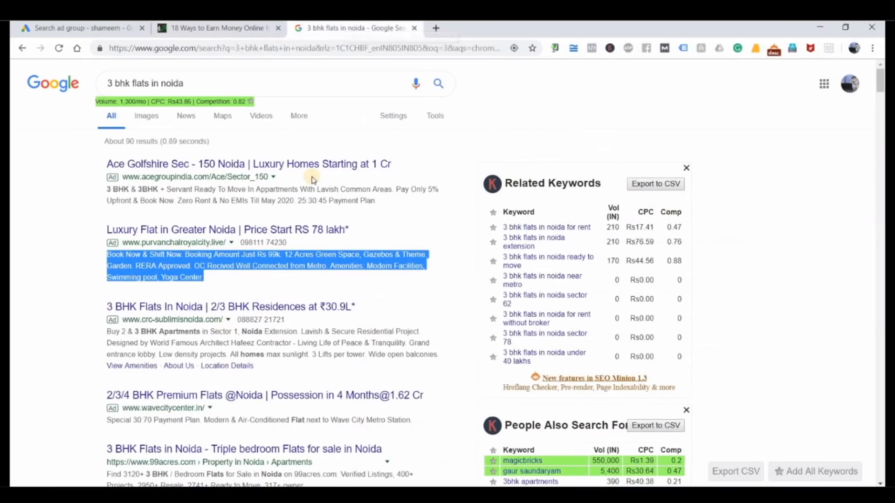
{"action": "left_click", "coordinate": [258, 29]}
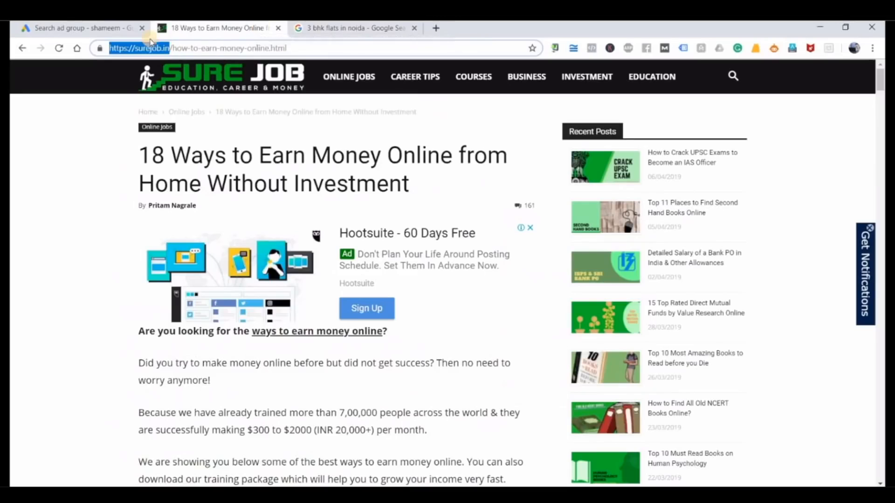
{"action": "left_click", "coordinate": [117, 28]}
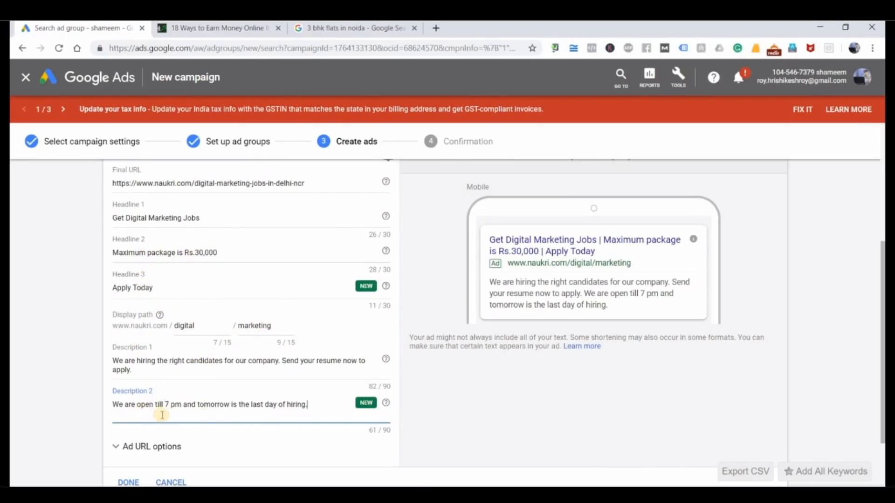
{"action": "scroll", "coordinate": [91, 388], "scroll_direction": "down", "scroll_amount": 2}
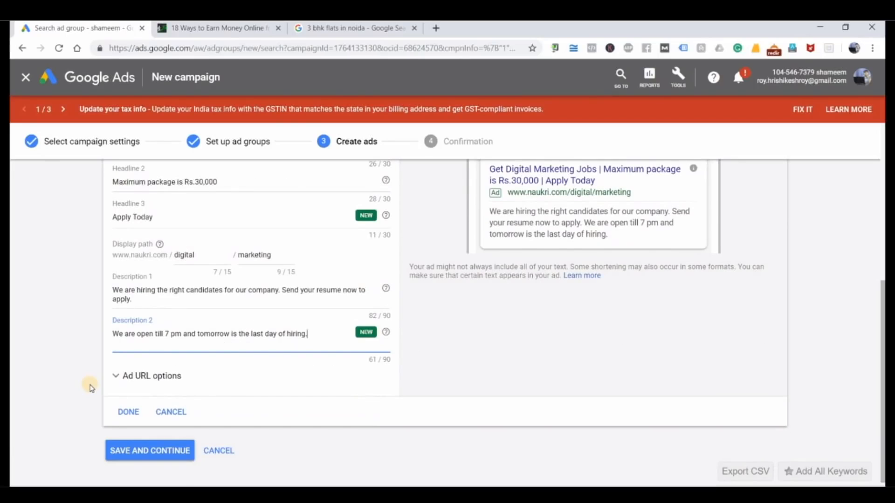
Save the finished text ad, review the expanded campaign summary, and continue to the Sure Job campaign.
{"action": "scroll", "coordinate": [91, 388], "scroll_direction": "up", "scroll_amount": 2}
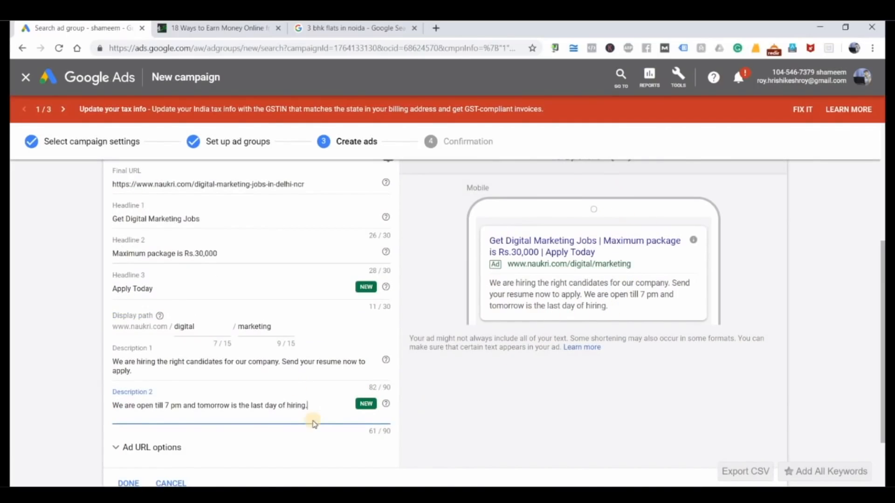
{"action": "scroll", "coordinate": [313, 425], "scroll_direction": "down", "scroll_amount": 3}
{"action": "left_click", "coordinate": [158, 443]}
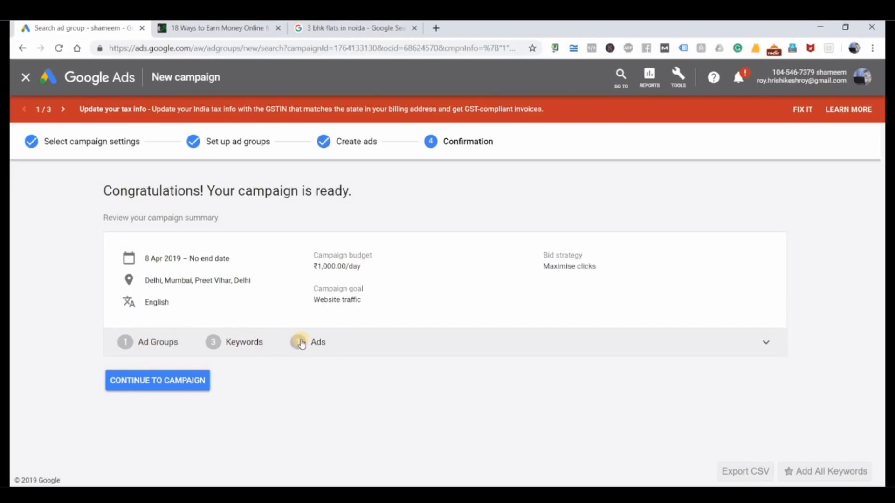
{"action": "left_click", "coordinate": [449, 339]}
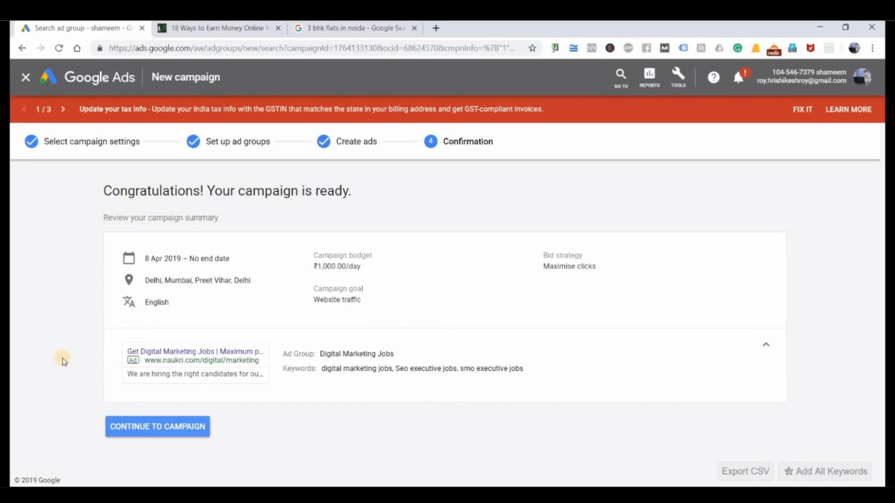
{"action": "left_click", "coordinate": [154, 427]}
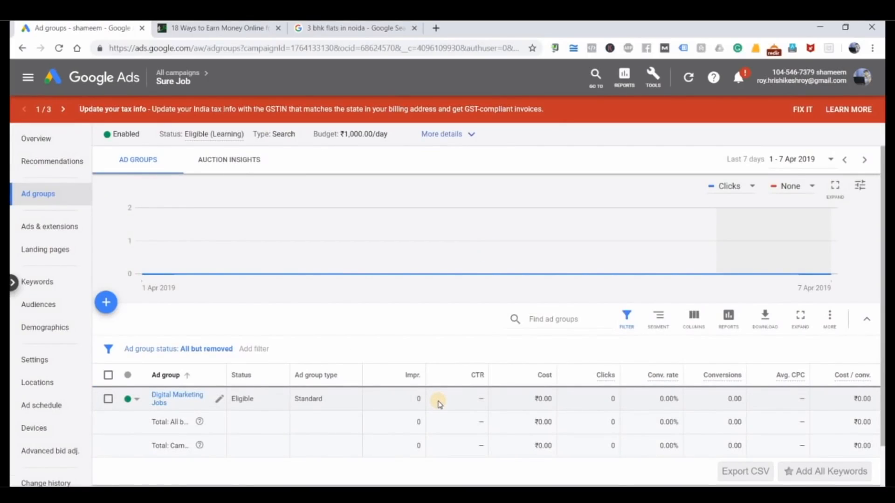
Check the Sure Job campaign in the all-campaigns list, and open its Digital Marketing Jobs ad group to examine the keywords.
{"action": "left_click", "coordinate": [170, 79]}
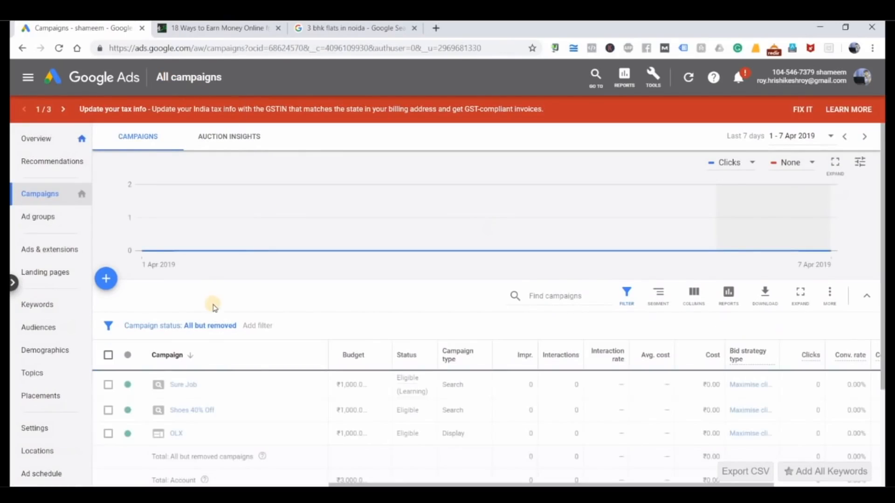
{"action": "scroll", "coordinate": [195, 354], "scroll_direction": "down", "scroll_amount": 2}
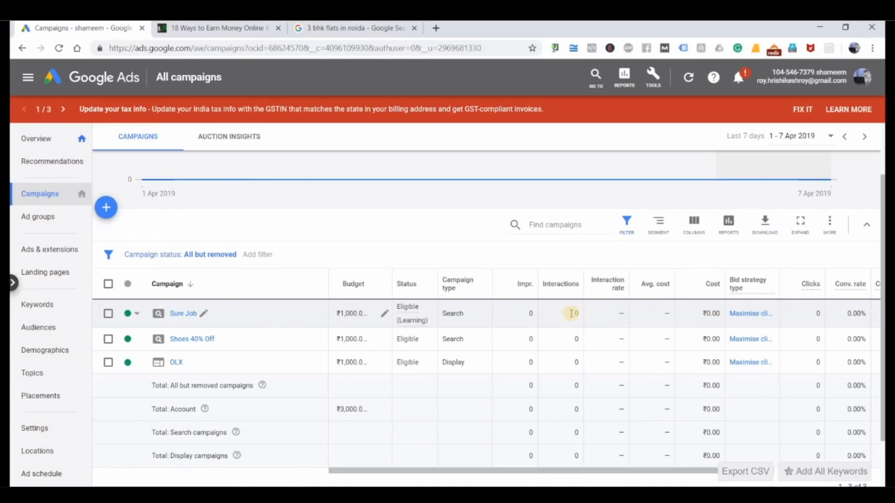
{"action": "left_click", "coordinate": [189, 314]}
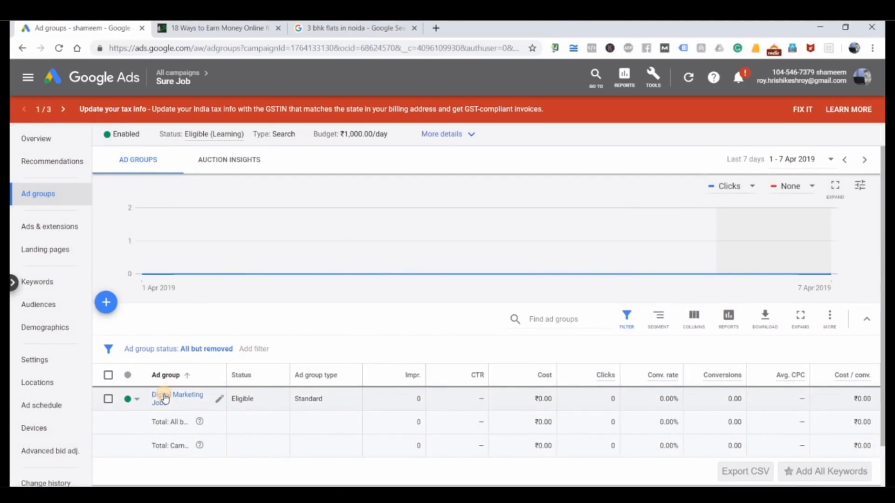
{"action": "left_click", "coordinate": [164, 400]}
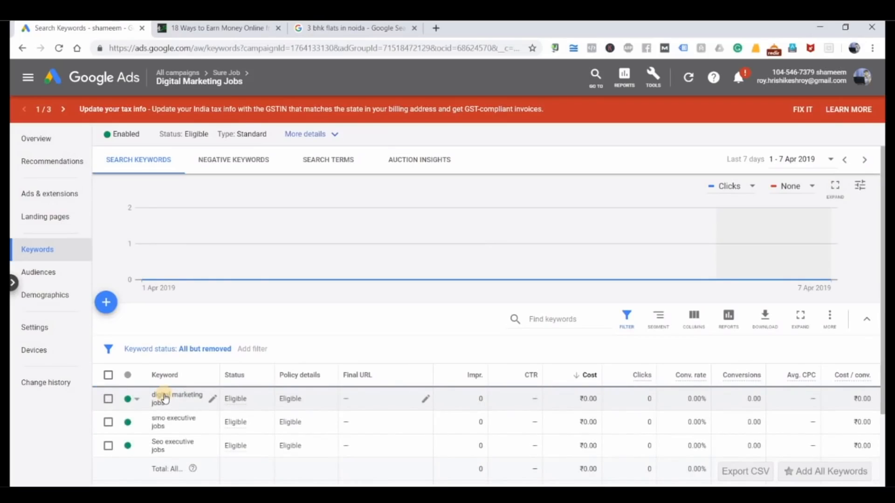
{"action": "scroll", "coordinate": [329, 330], "scroll_direction": "down", "scroll_amount": 2}
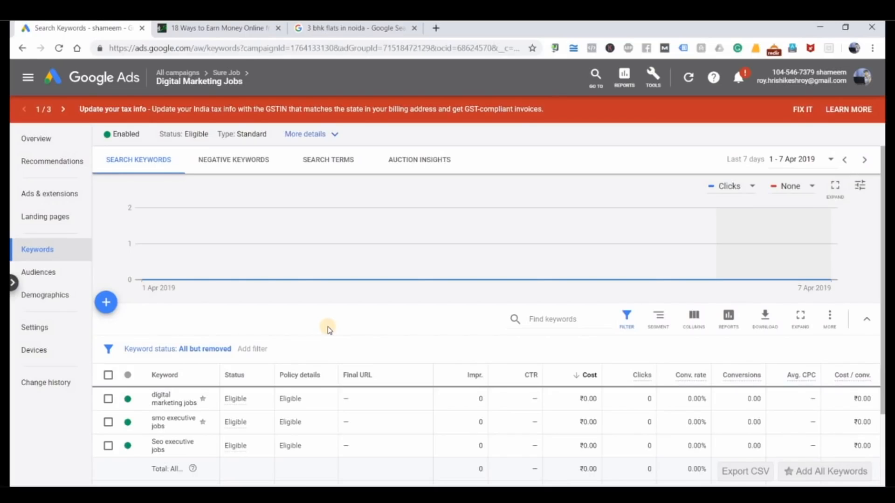
Revisit the ads in the "3 bhk flats in noida" search results and return to the ad group's keyword list.
{"action": "left_click", "coordinate": [356, 28]}
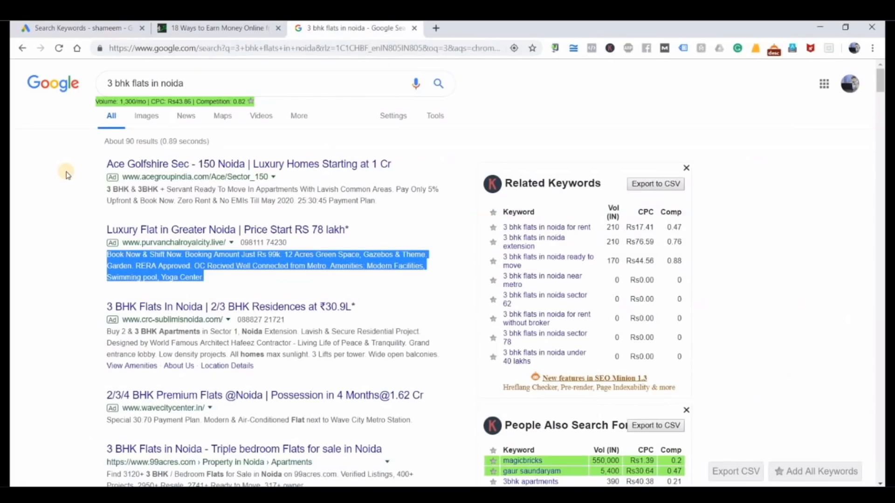
{"action": "left_click", "coordinate": [130, 150]}
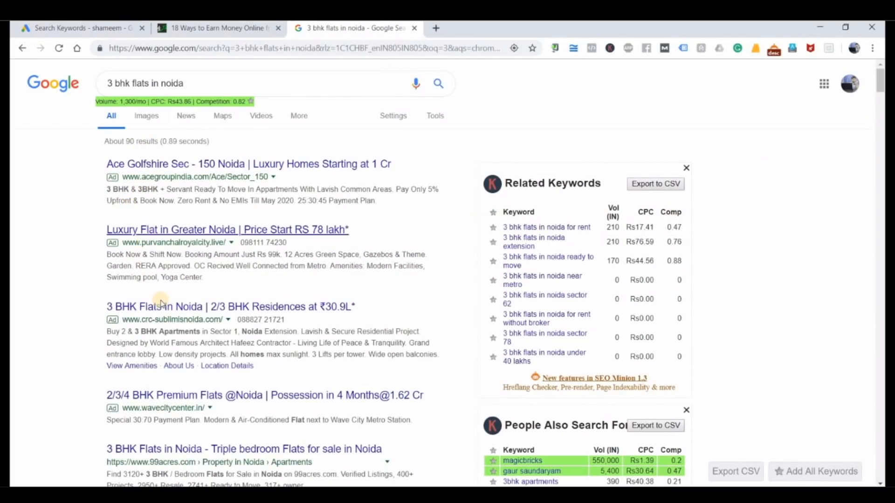
{"action": "left_click", "coordinate": [109, 28]}
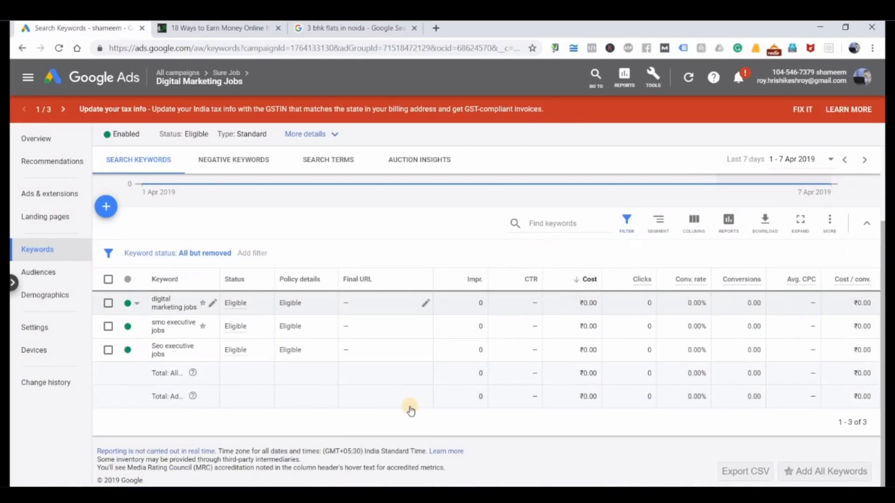